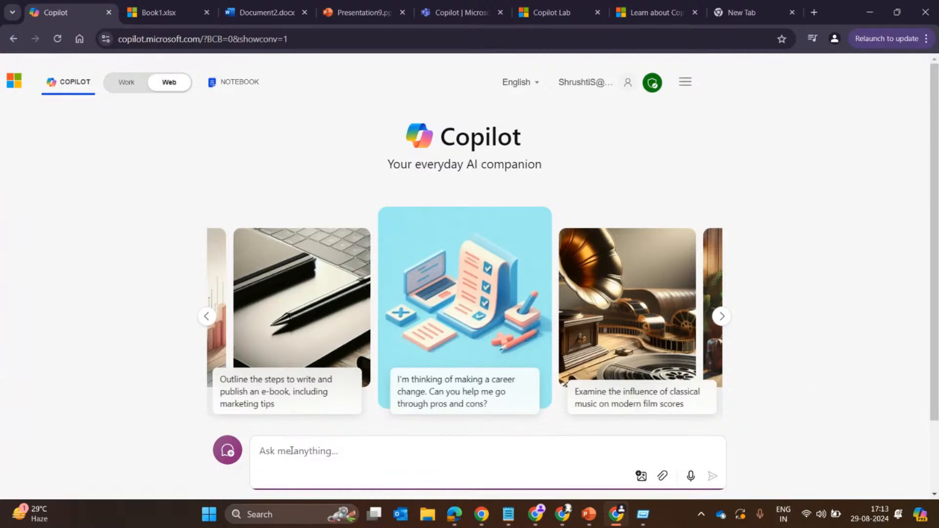
- Write the prompt text "I need some information about Microsoft 365 Copilot. I need to draft a proposal for a customer"
text(I need some informatio)
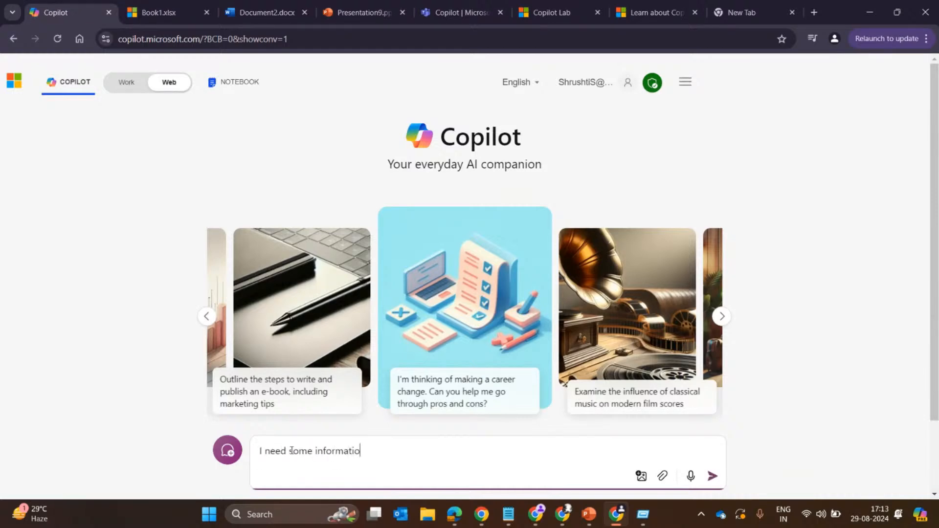
text(n about Microsoft 36)
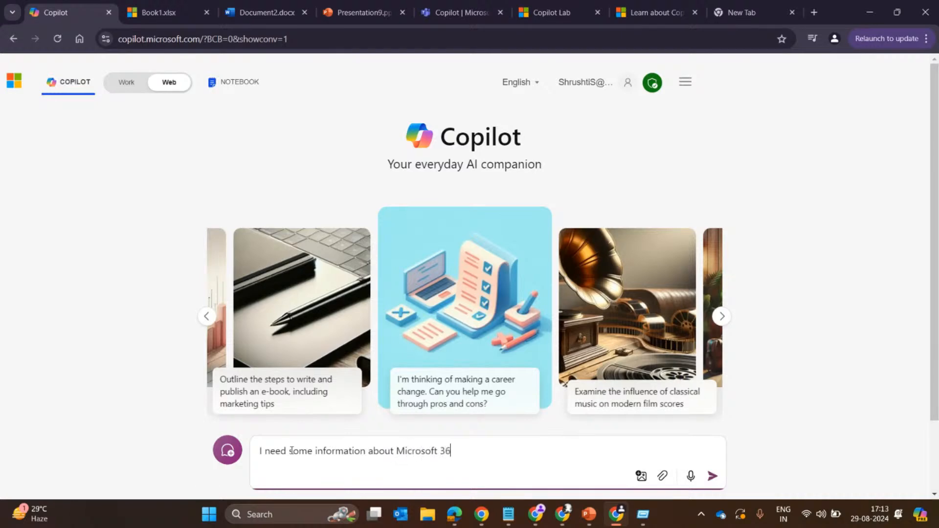
text(5 Copilot. I need to )
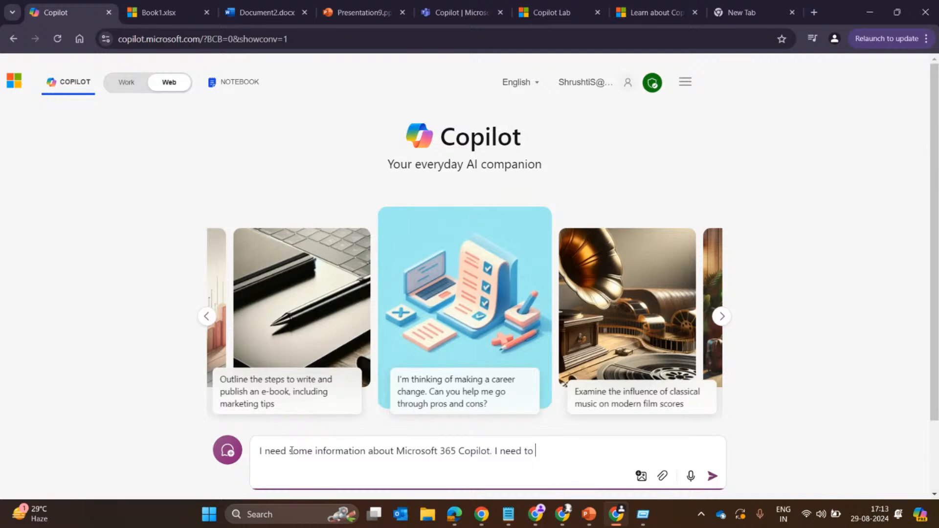
text(draft a proposal for a cus)
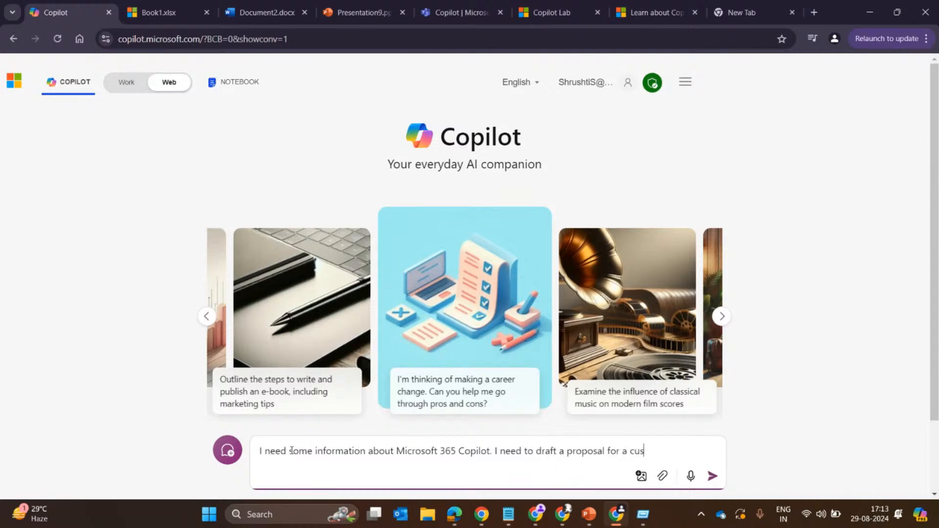
text(tomer Kindly help)
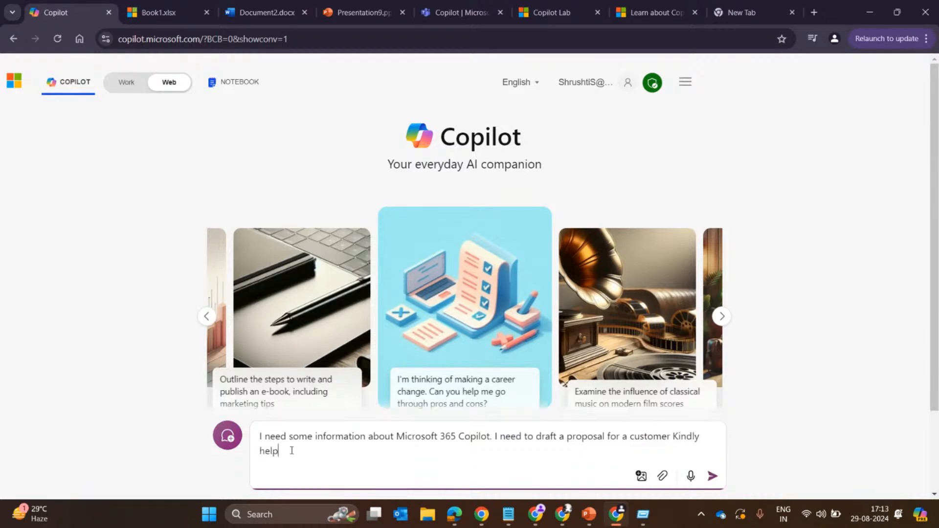
text( me to draft a sgp)
- Complete the prompt with "Kindly help me to draft a small proposal" and submit it
key(BackSpace)
key(BackSpace)
text(mall prop)
text(osal)
key(Return)
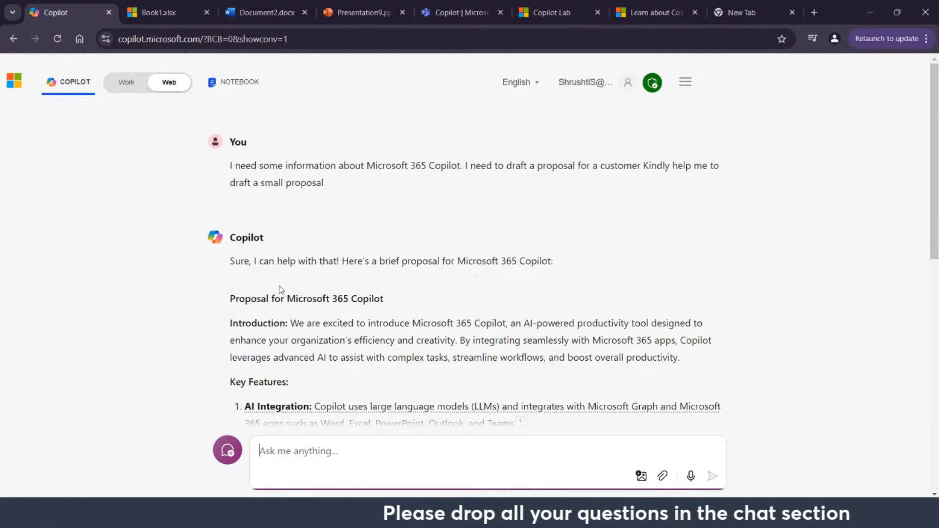
- Read through the generated Microsoft 365 Copilot proposal, from its introduction and key features to the conclusion and sources
scroll(377, 226, down, 1)
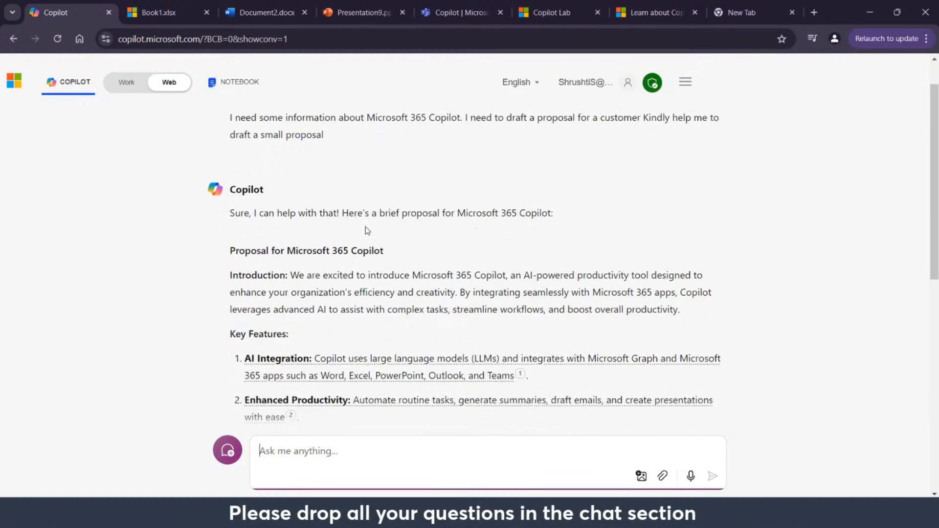
scroll(399, 217, up, 1)
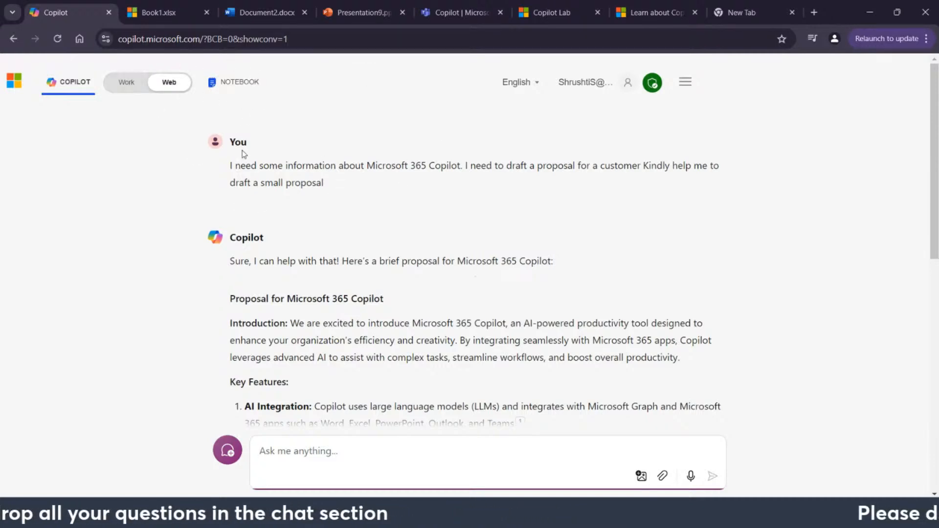
scroll(403, 222, down, 5)
mouse_move(404, 222)
scroll(504, 187, down, 4)
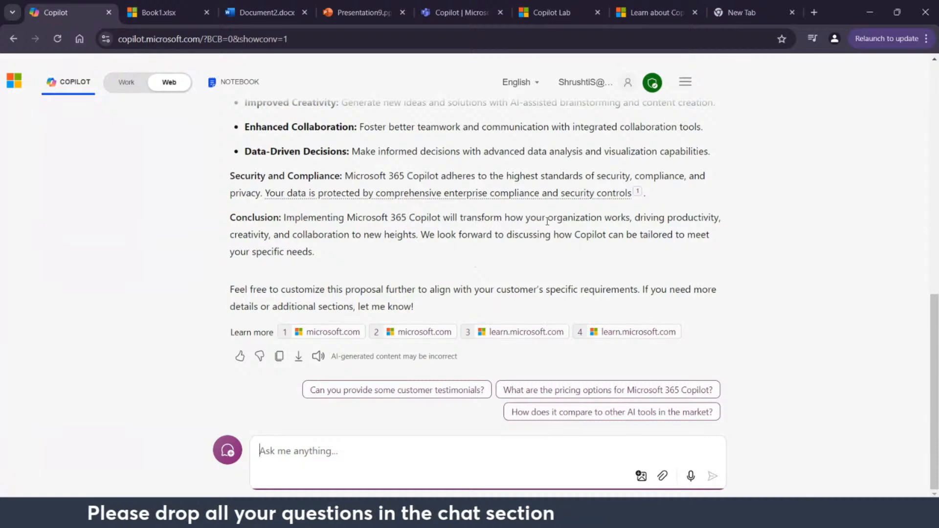
scroll(389, 269, up, 6)
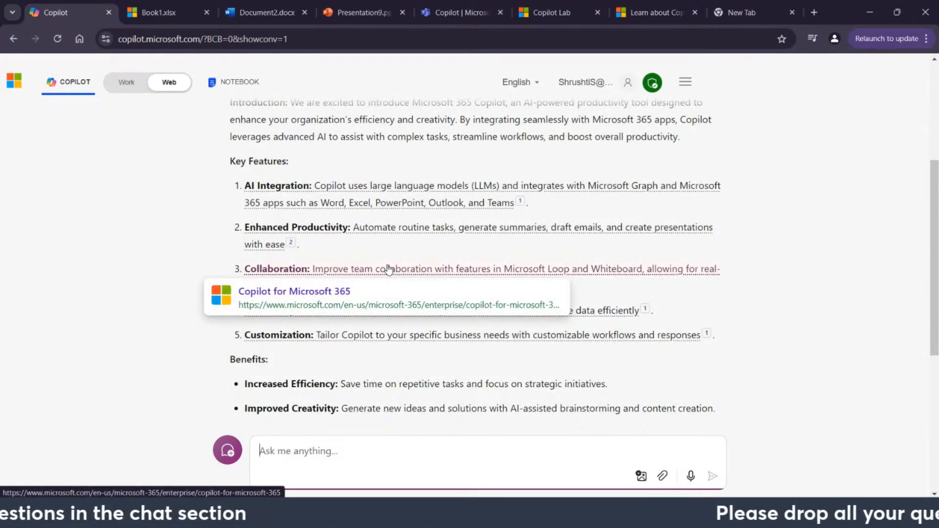
scroll(389, 269, up, 5)
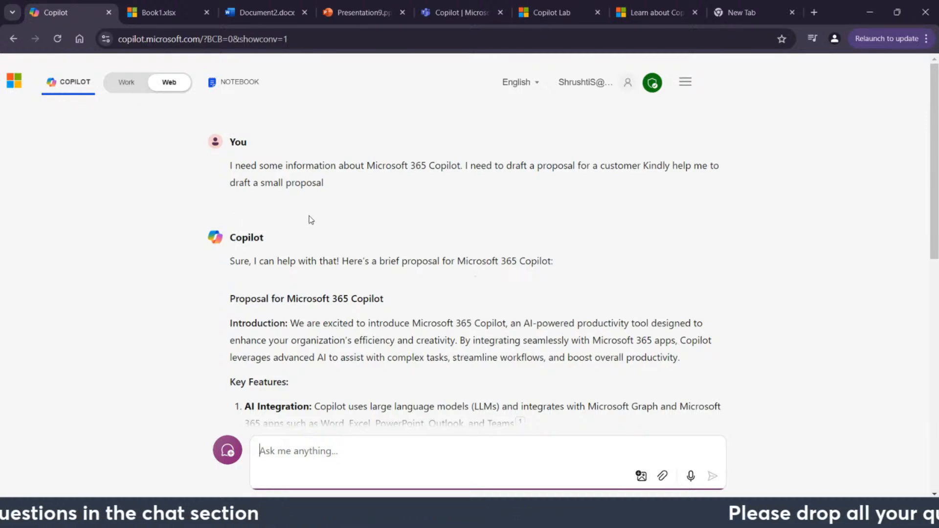
scroll(390, 254, down, 3)
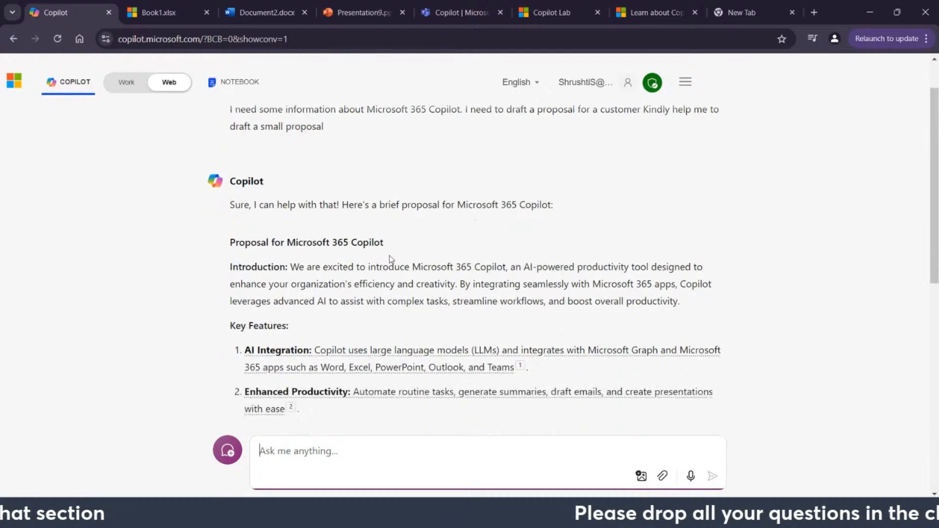
scroll(120, 151, up, 3)
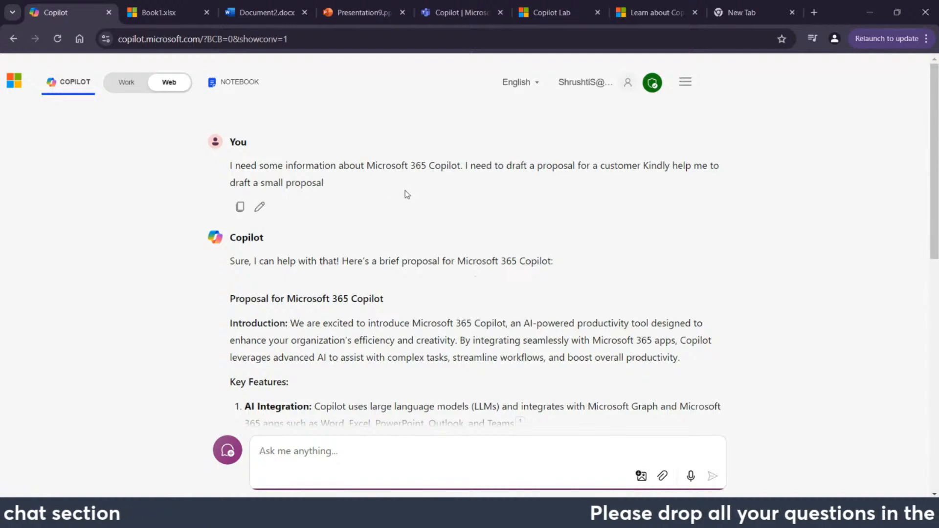
scroll(410, 198, down, 3)
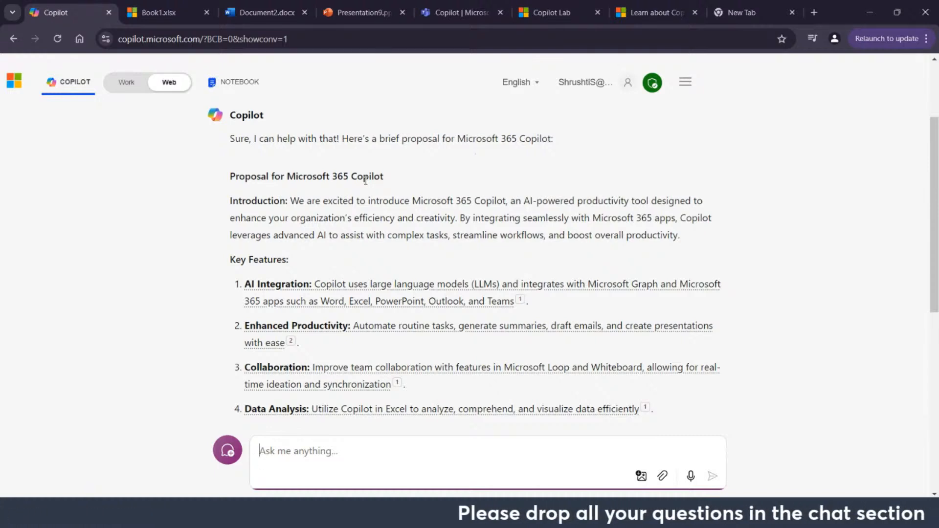
- Switch Copilot to Work mode, close the list of recent chats and dismiss the location request
click(131, 80)
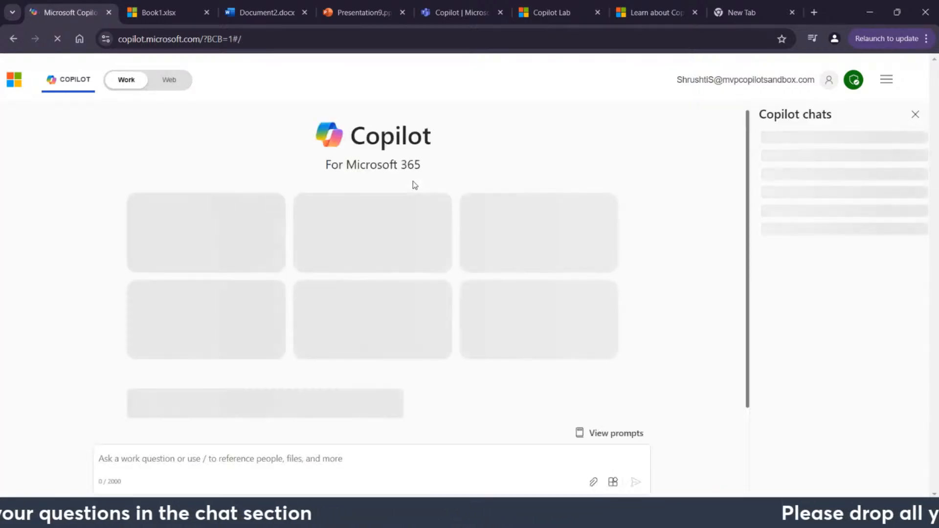
click(915, 115)
click(273, 69)
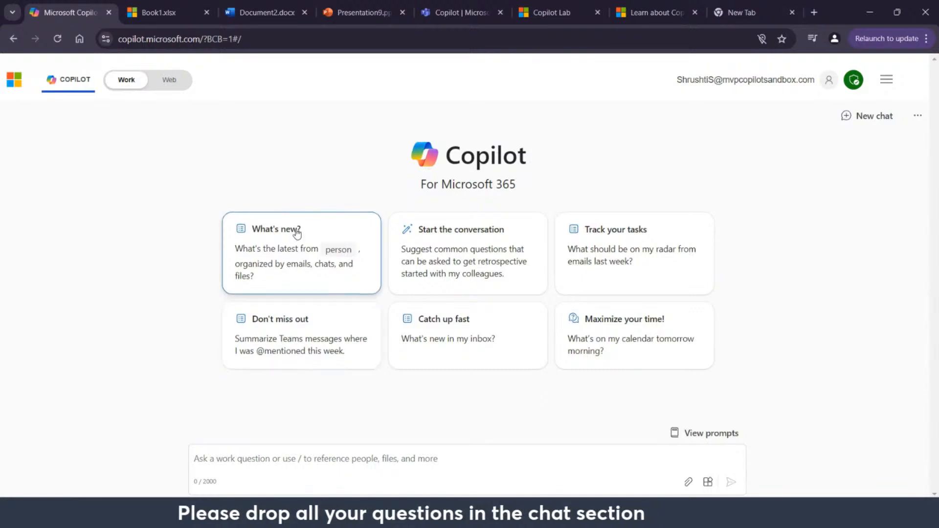
- Ask for a summary of the referenced email "Copilot Day presentation" with the prompt "Summarize" and submit it
click(242, 466)
text(Summarize /)
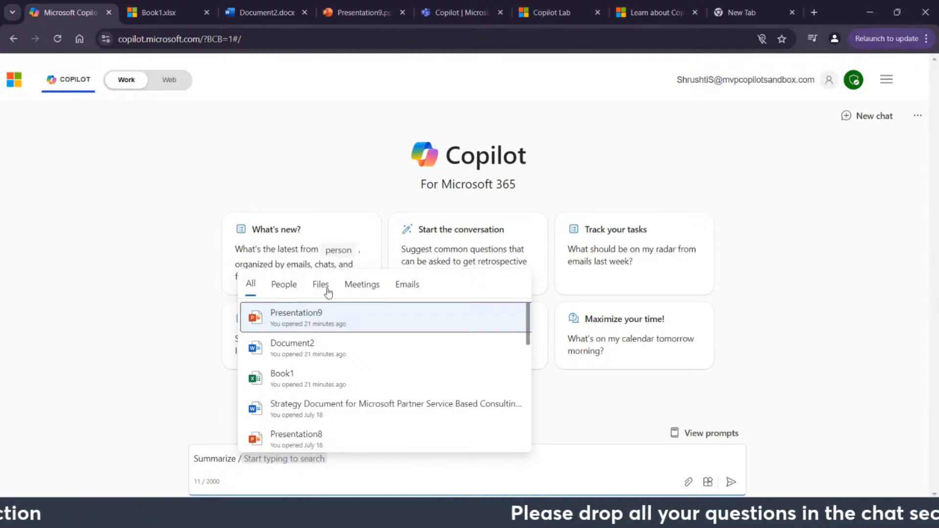
click(410, 287)
click(370, 432)
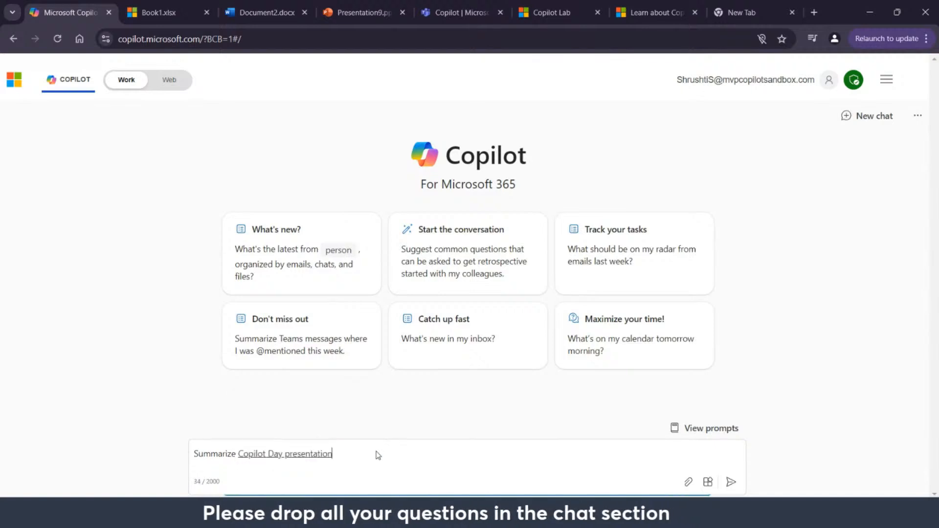
click(732, 482)
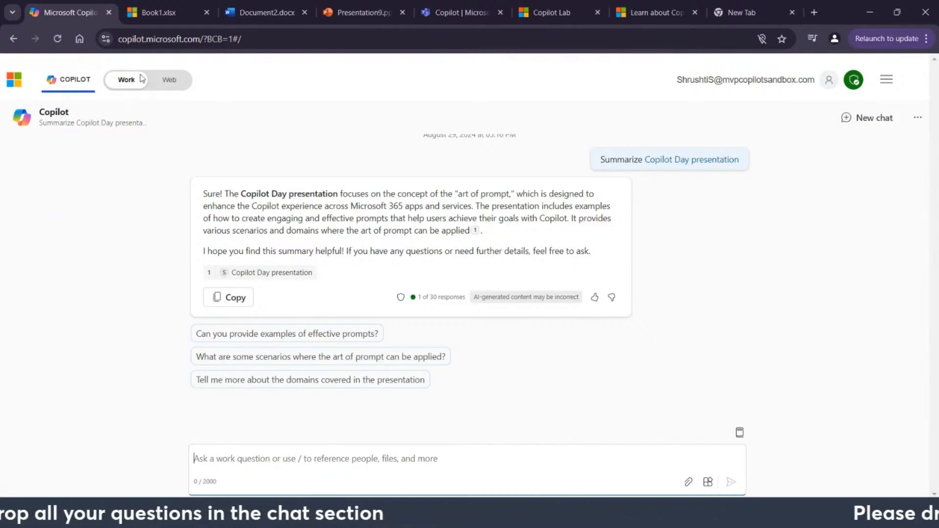
- Open the cited email "Copilot Day presentation" to check it against the summary, and return to the Copilot chat
click(260, 272)
click(80, 15)
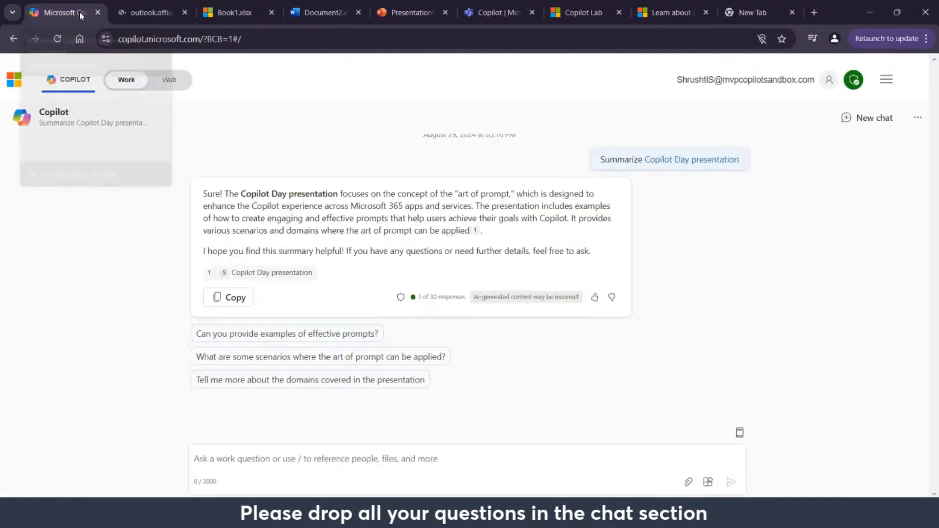
click(127, 13)
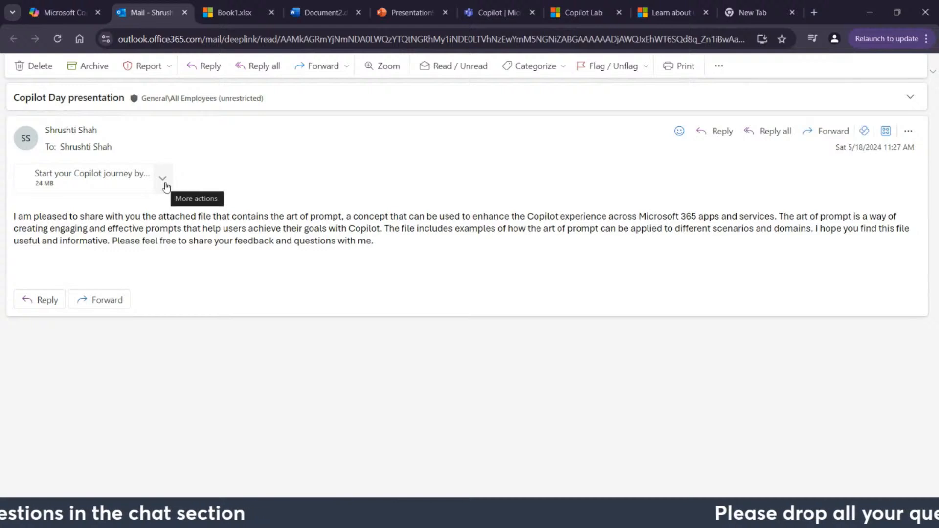
click(91, 10)
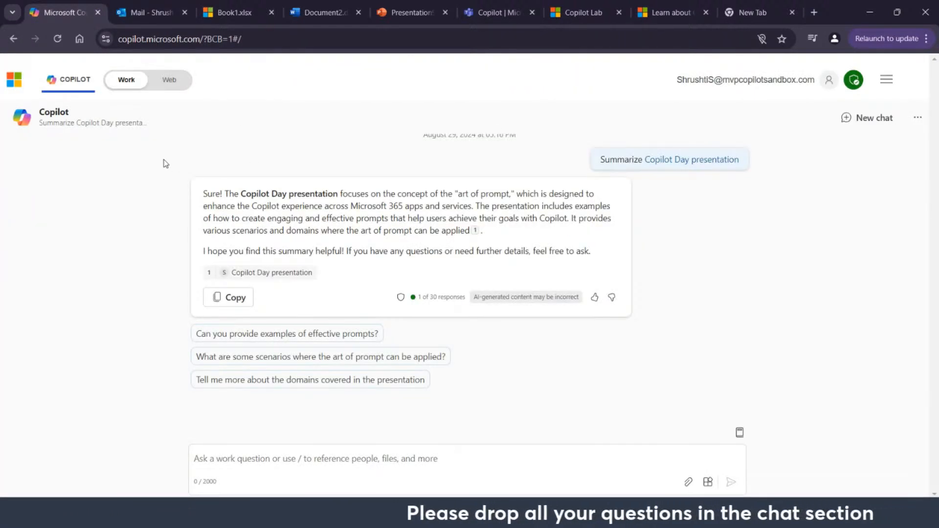
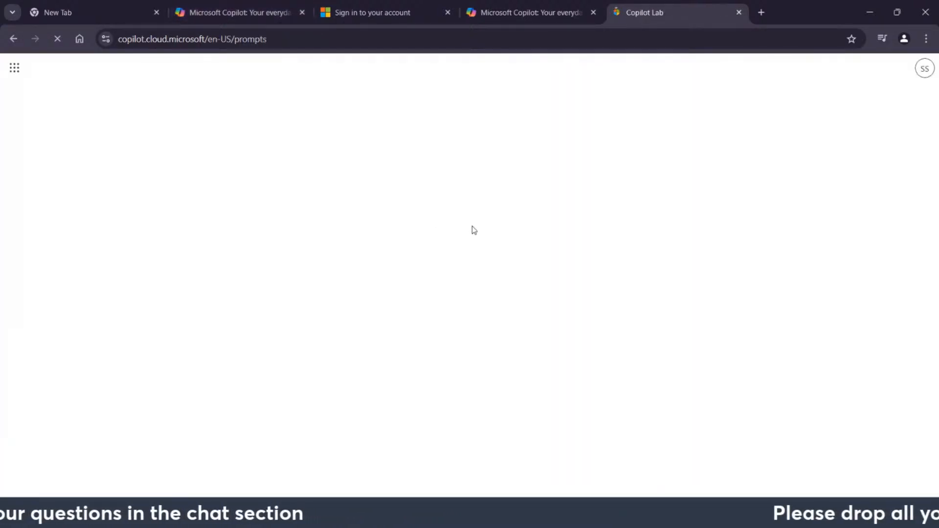
- Open the Prompts to try collection in Copilot Lab and filter the prompts to the Word app
scroll(467, 272, down, 6)
scroll(480, 318, up, 6)
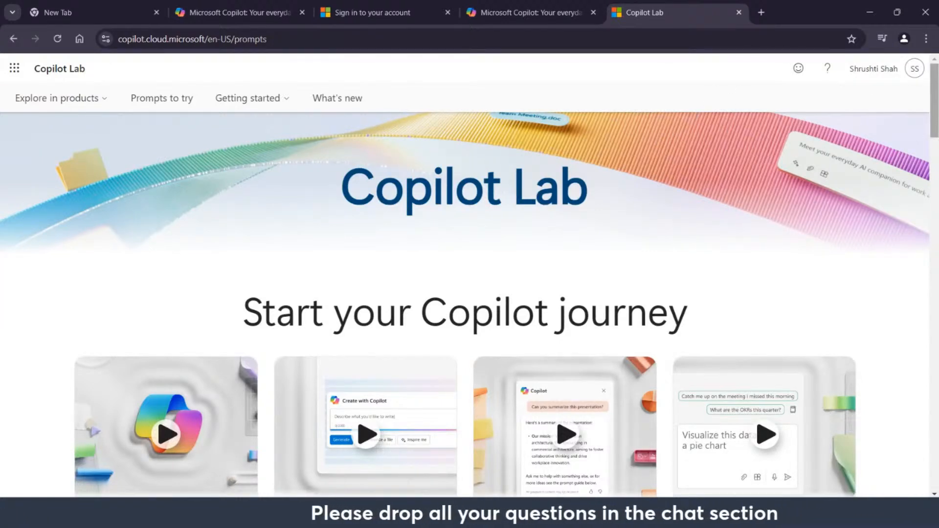
click(184, 102)
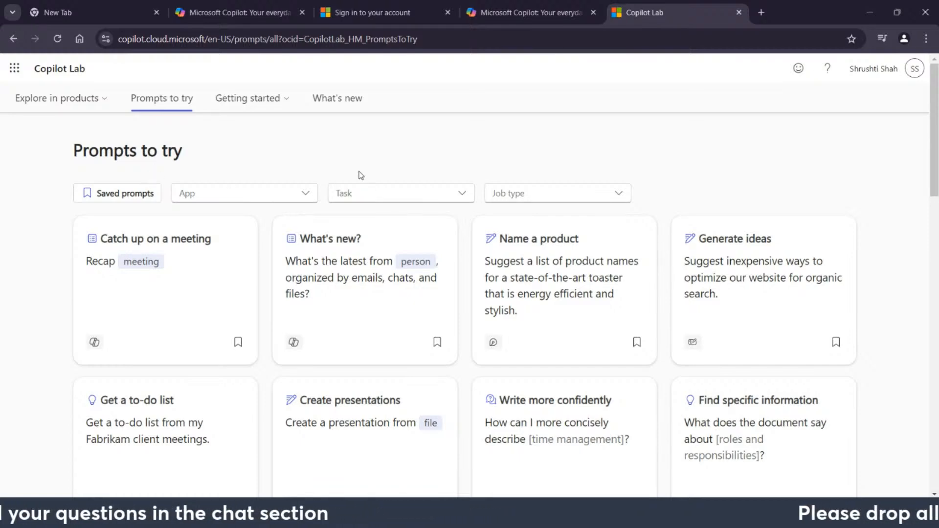
click(266, 195)
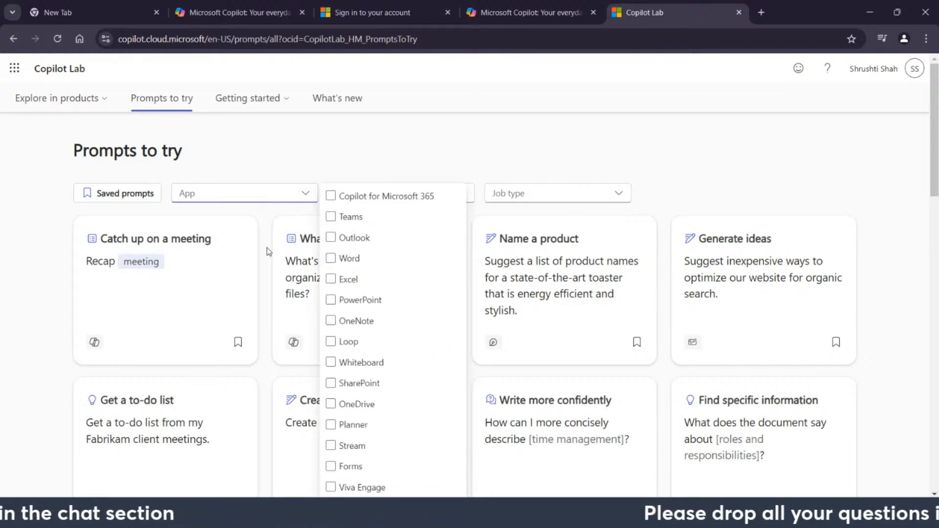
scroll(366, 240, down, 5)
scroll(376, 293, up, 5)
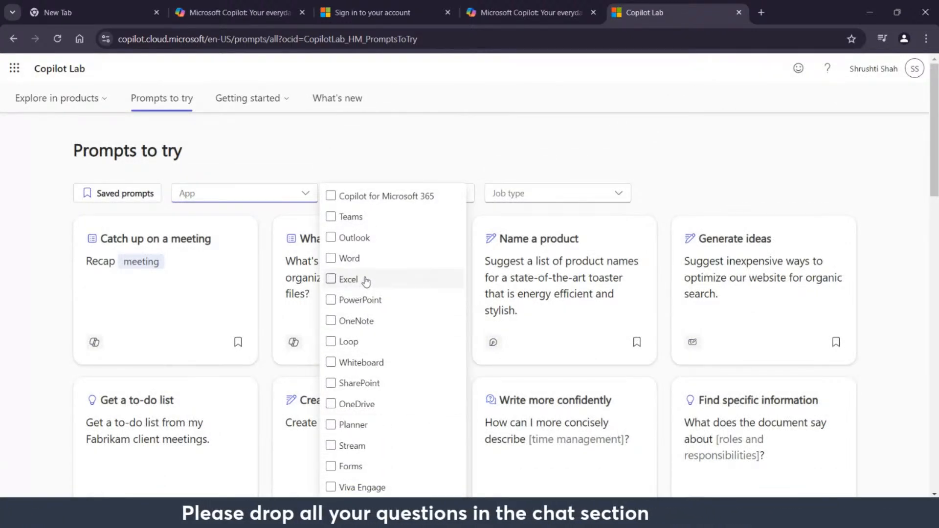
click(341, 259)
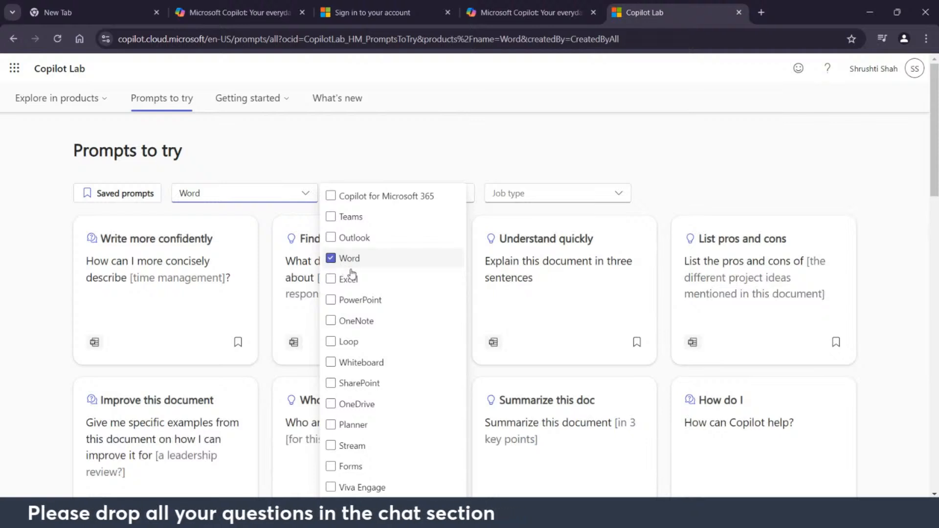
click(419, 157)
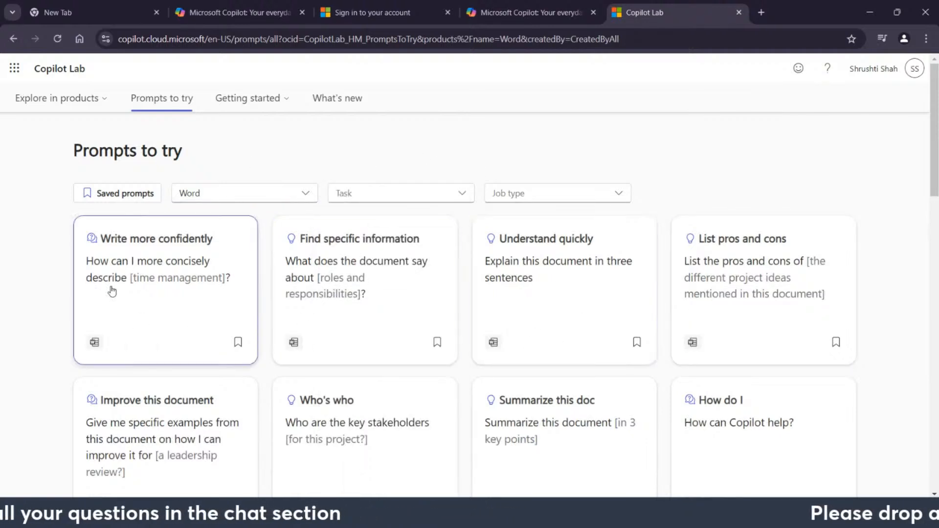
- Open the "Understand quickly" prompt and copy its text
scroll(294, 303, down, 1)
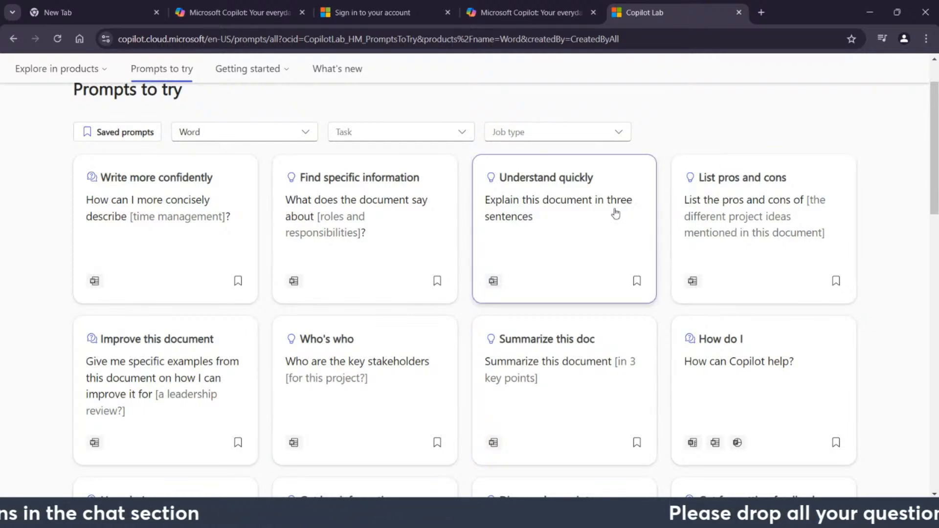
click(572, 196)
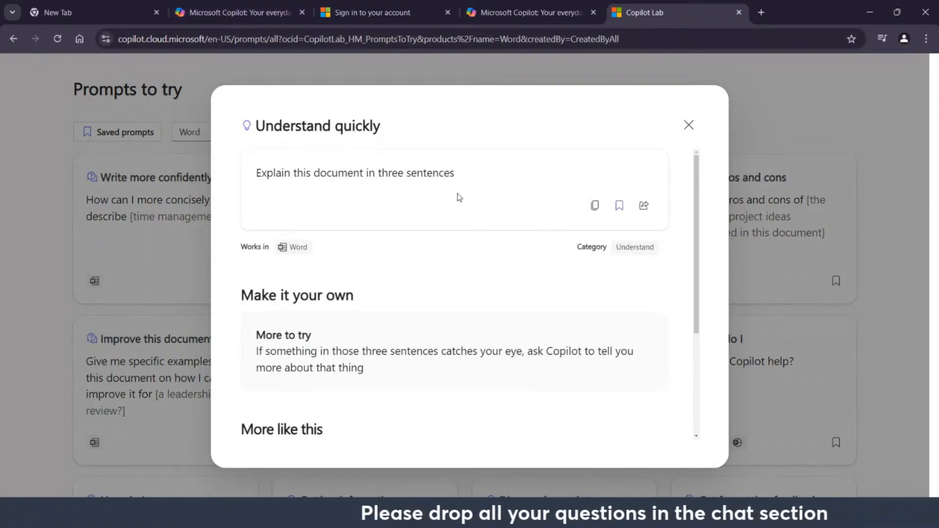
click(595, 206)
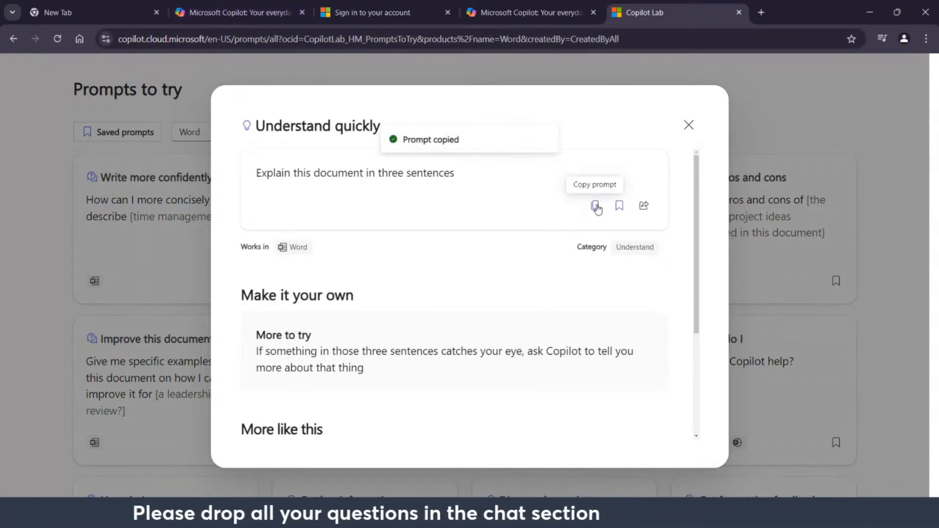
- Reload the failed account sign-in page, close its tab and return to Copilot Lab
click(415, 14)
click(60, 37)
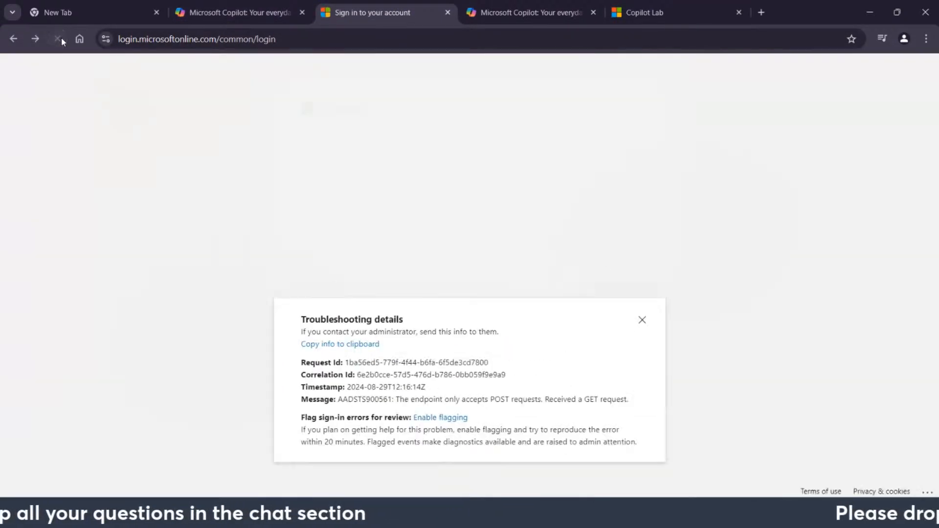
click(448, 13)
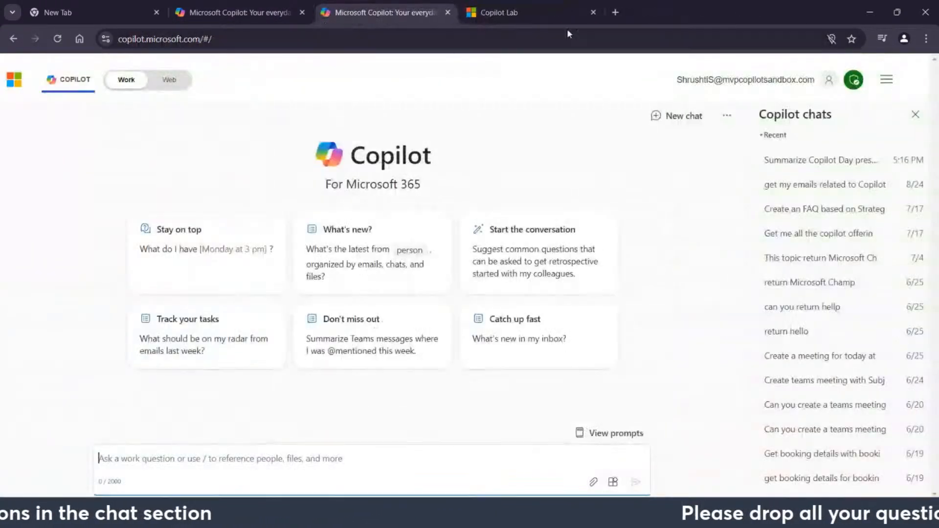
key(ctrl+Tab)
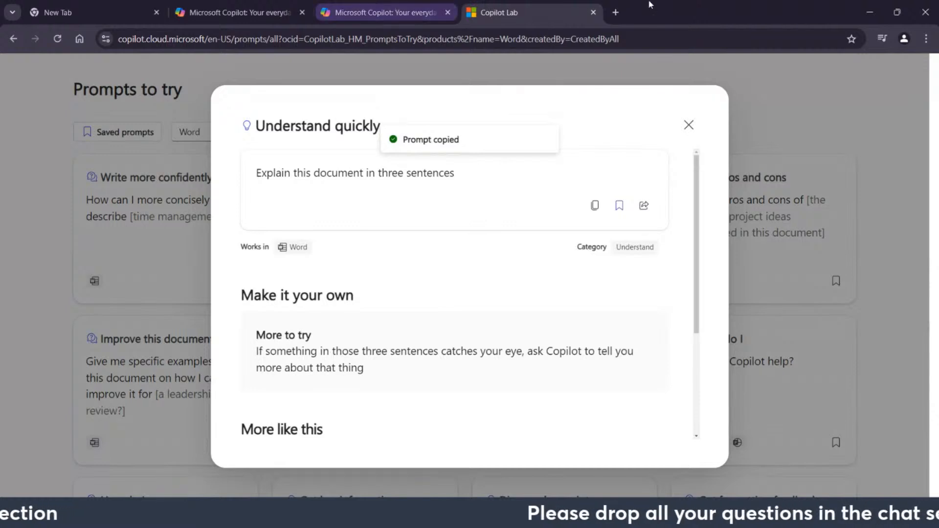
- Open the Microsoft 365 home page in a new tab, launch Word and create a blank document
click(617, 13)
text(po)
key(Return)
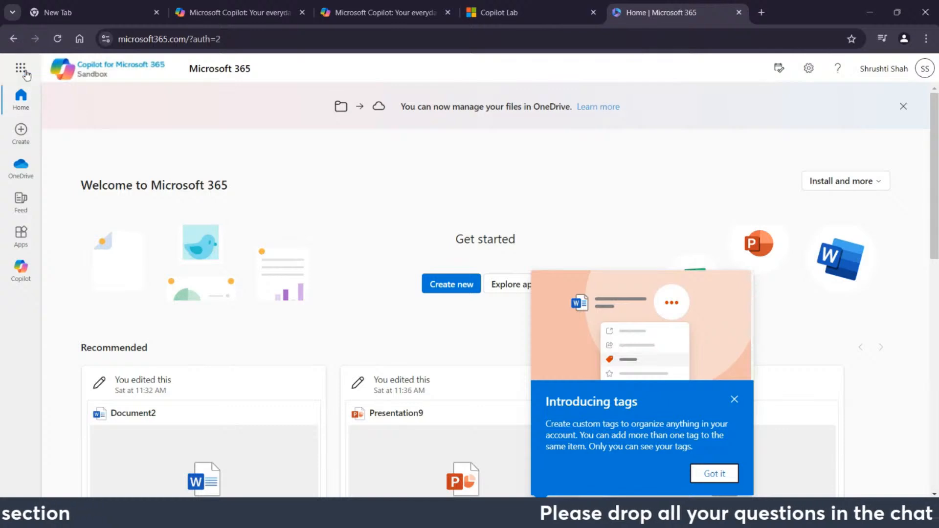
click(22, 70)
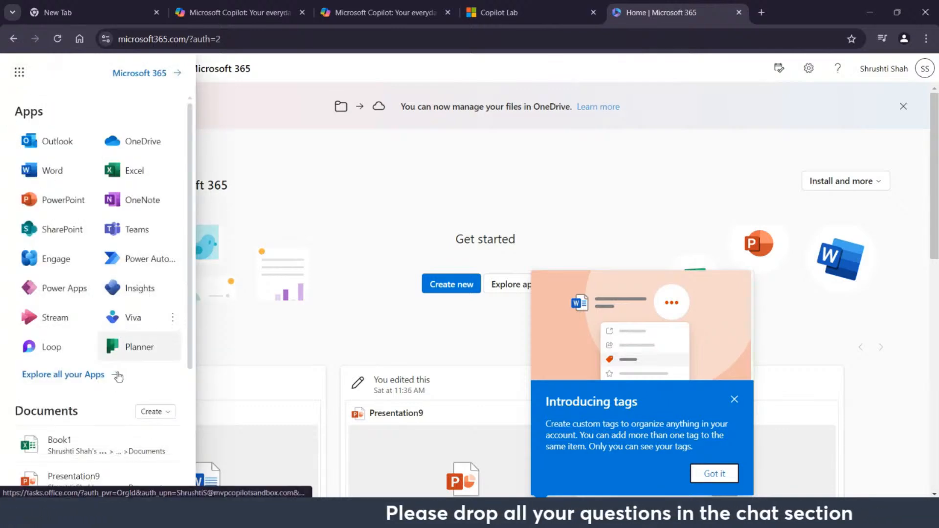
click(48, 171)
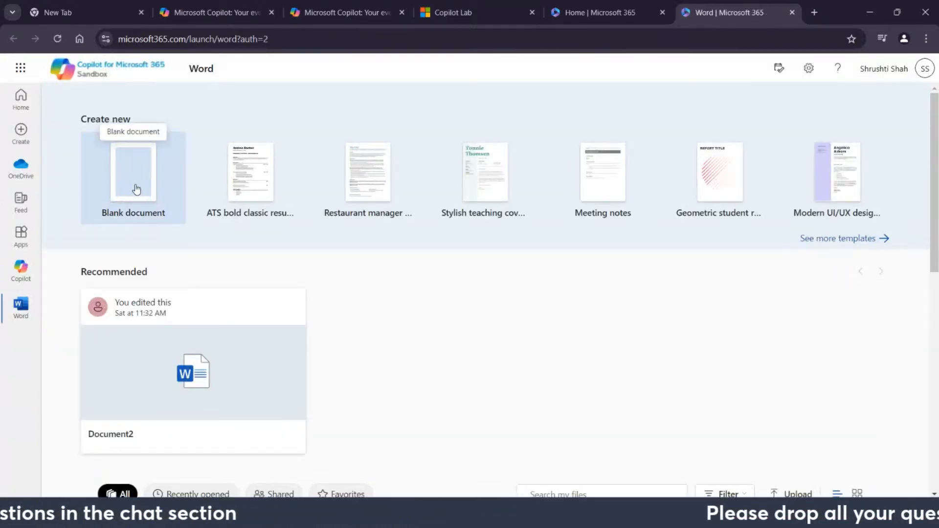
click(136, 189)
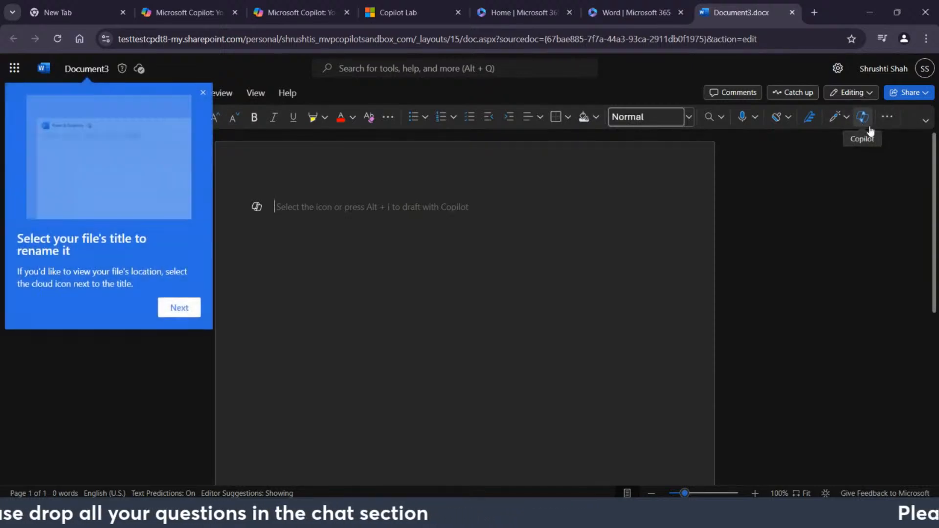
- Dismiss the file renaming tip, start Draft with Copilot and paste the prompt "Explain this document in three sentences"
click(203, 94)
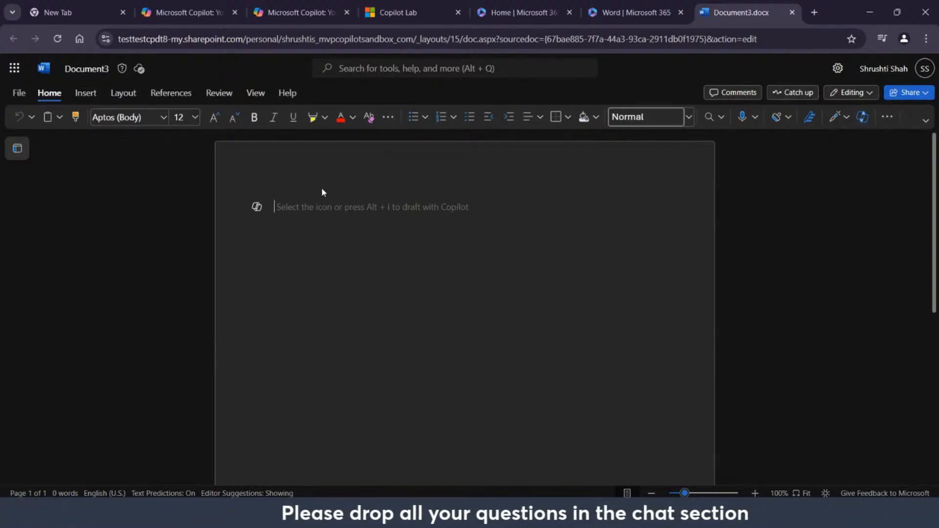
click(257, 207)
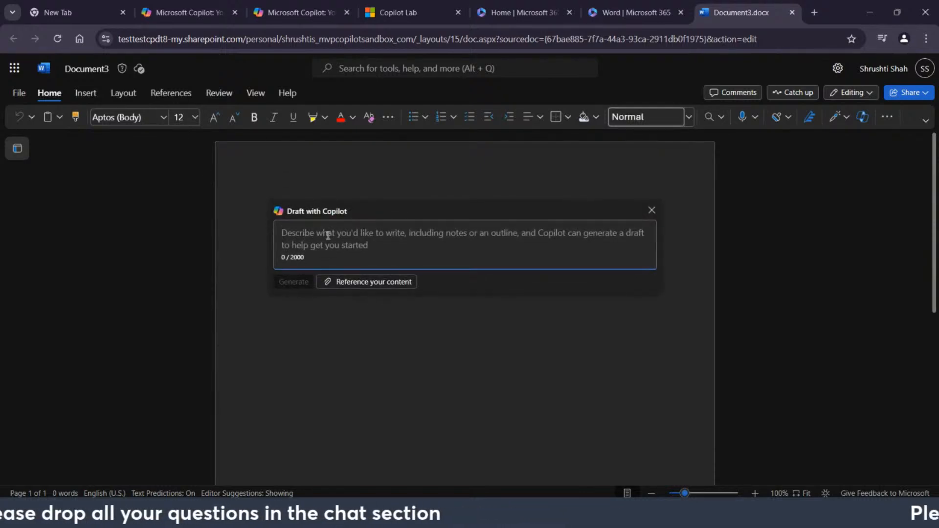
key(ctrl+v)
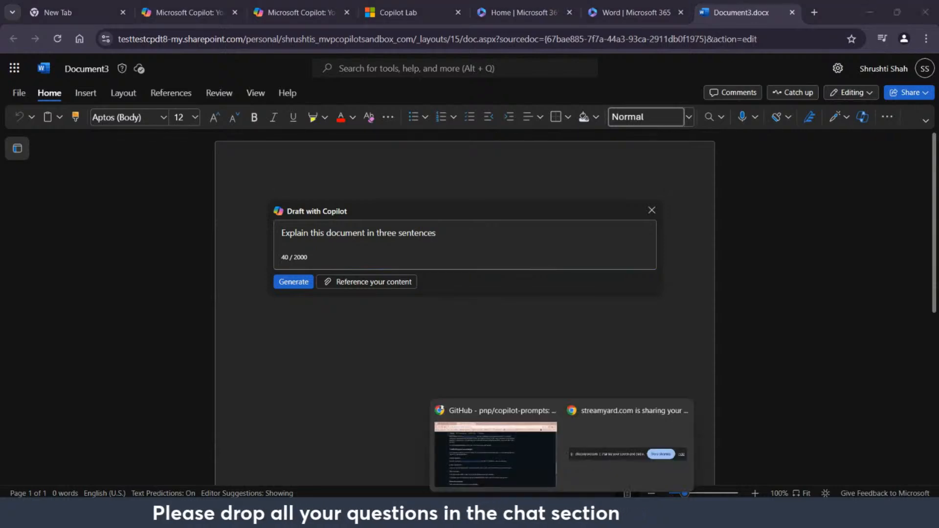
- Switch to the GitHub pnp/copilot-prompts repository, open the word-sales-proposal-with-file-reference-prompt sample and copy its prompt text
click(494, 440)
scroll(8, 164, up, 20)
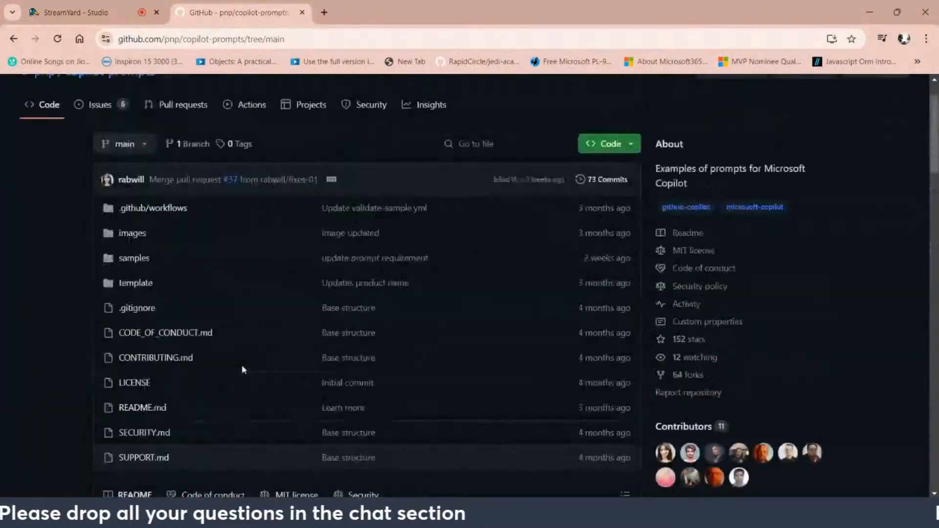
click(127, 264)
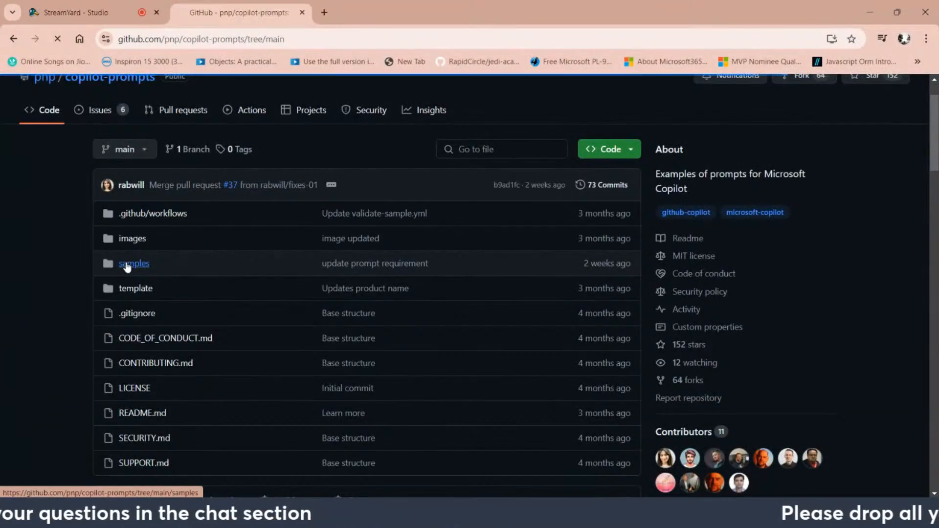
scroll(90, 268, down, 5)
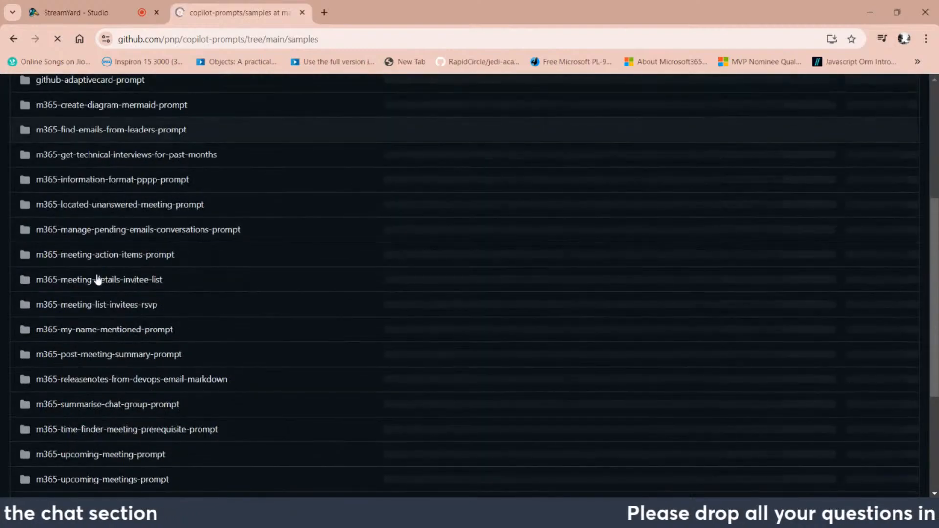
scroll(259, 320, down, 4)
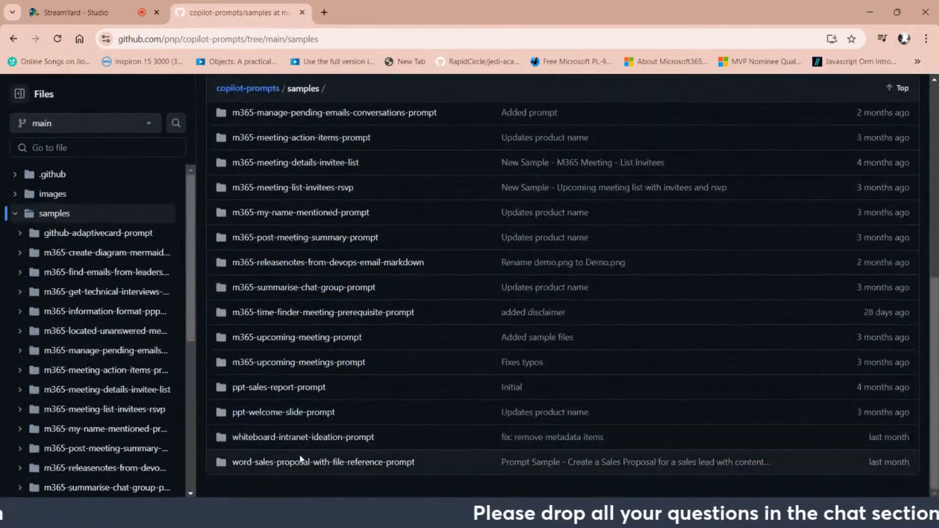
click(272, 465)
scroll(384, 398, down, 5)
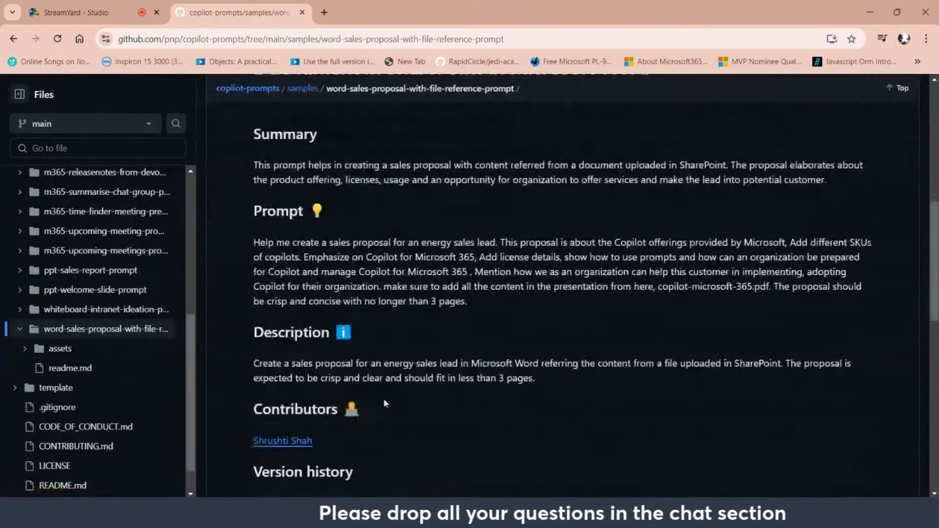
drag(250, 243, 487, 296)
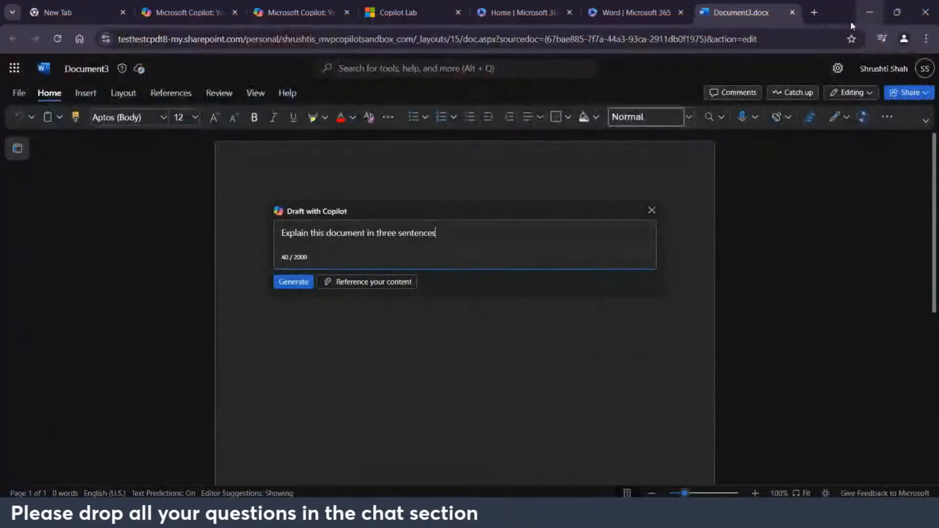
- Return to the Word document and replace the draft prompt with the copied energy sales proposal prompt
double_click(392, 232)
key(ctrl+a)
key(ctrl+v)
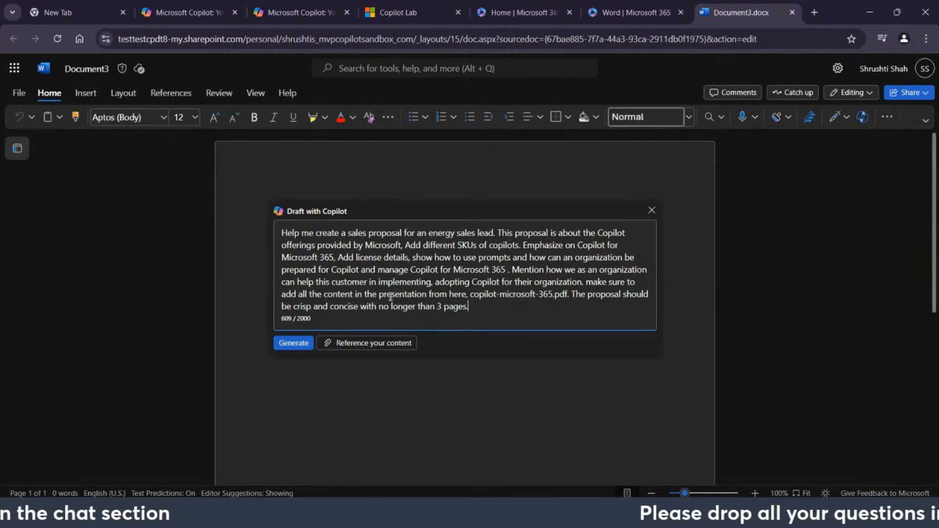
- Remove the sentence referring to copilot-microsoft-365.pdf from the prompt and generate the draft
drag(586, 282, 569, 290)
key(BackSpace)
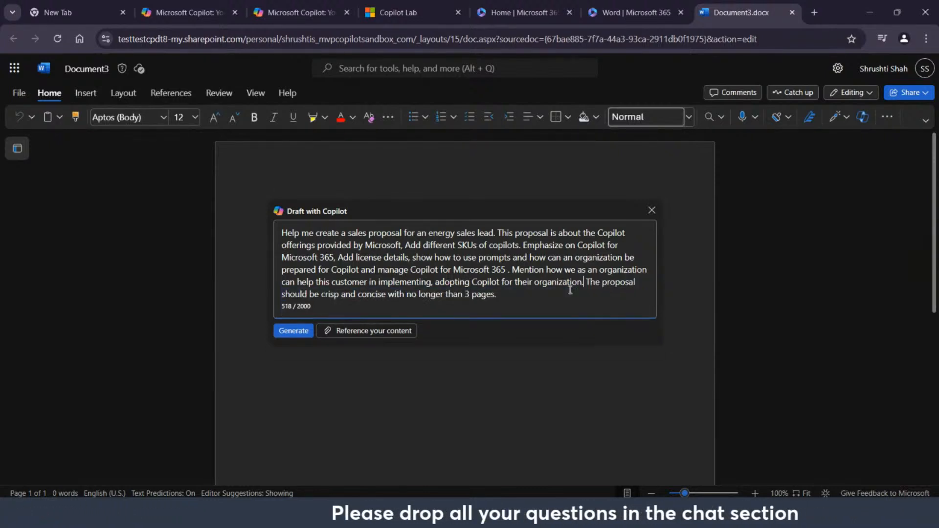
click(282, 331)
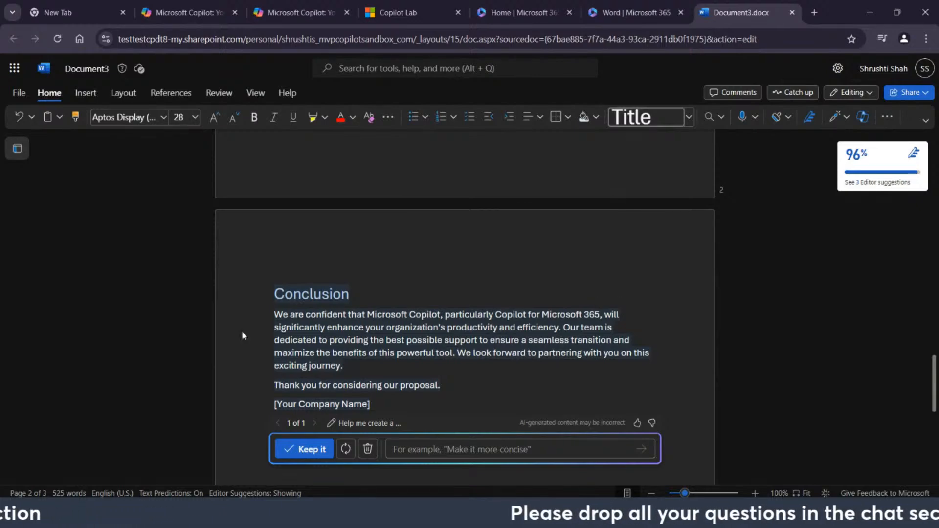
- Review the generated sales proposal, using the document's headings navigation to jump to the Copilot SKUs and license details sections
scroll(438, 311, up, 20)
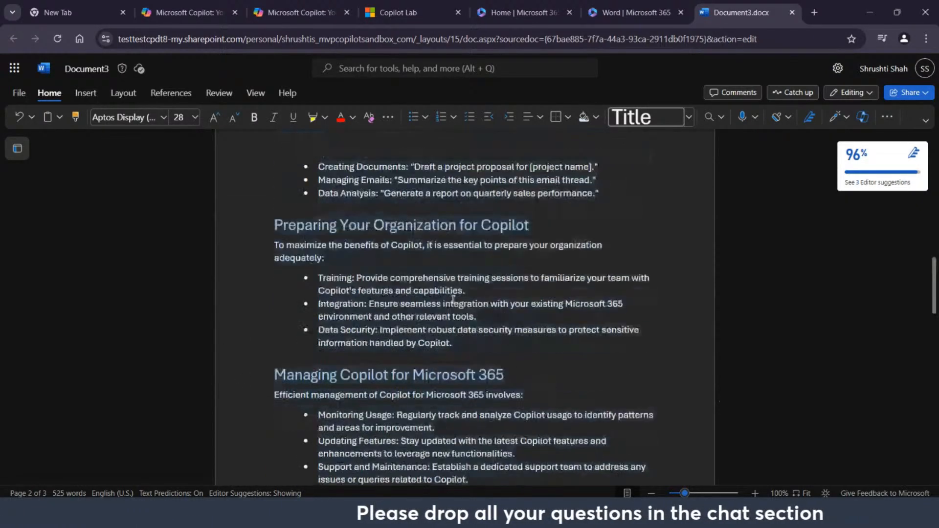
scroll(551, 251, down, 5)
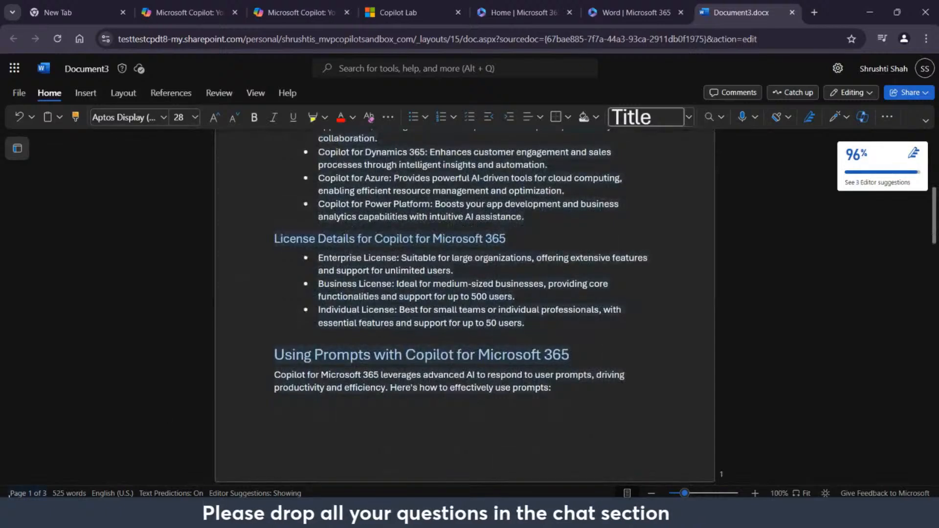
scroll(546, 378, down, 18)
scroll(437, 415, up, 4)
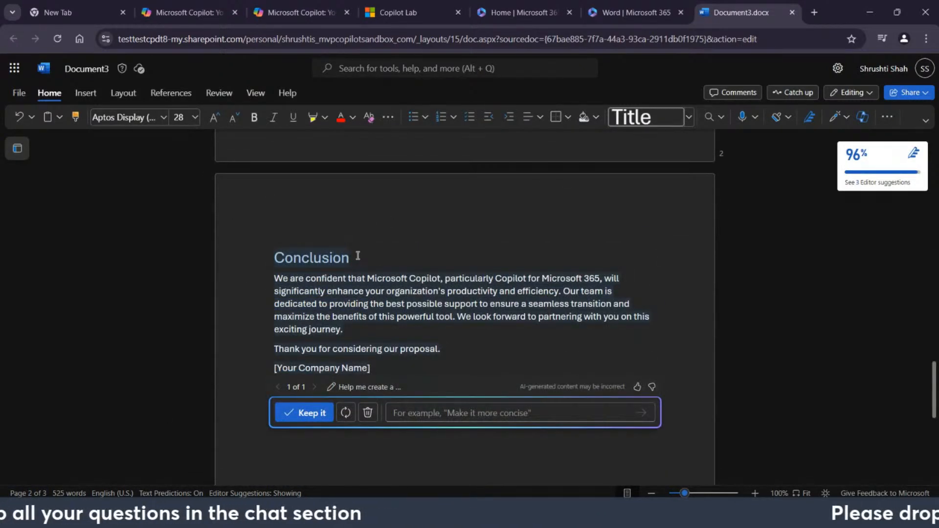
click(17, 149)
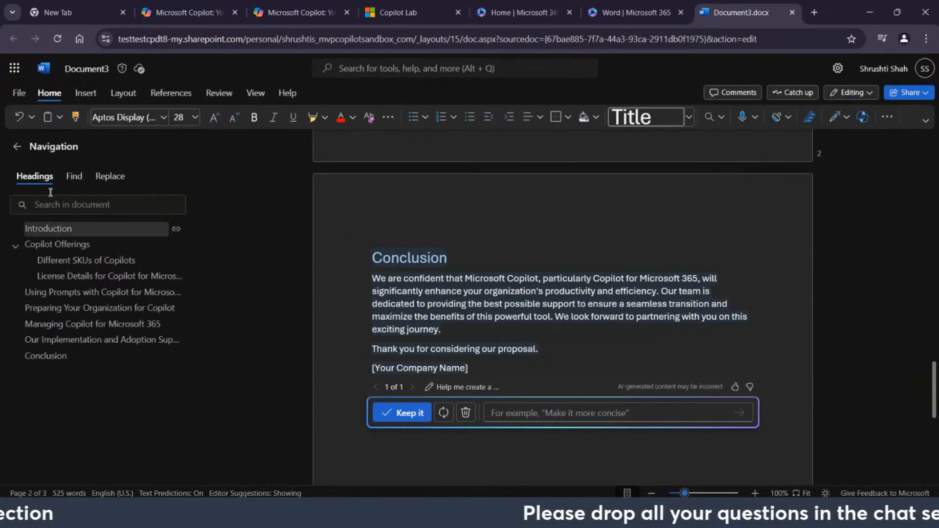
click(17, 244)
click(17, 244)
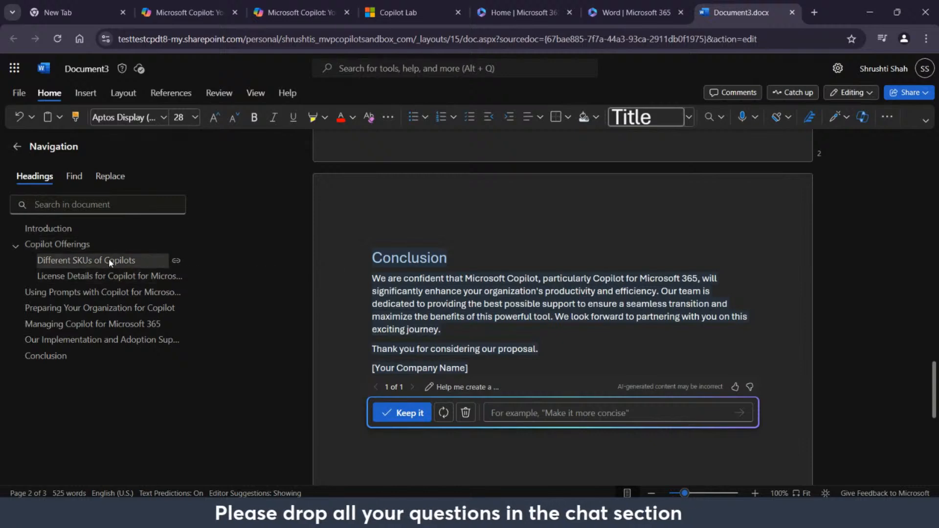
scroll(777, 373, up, 15)
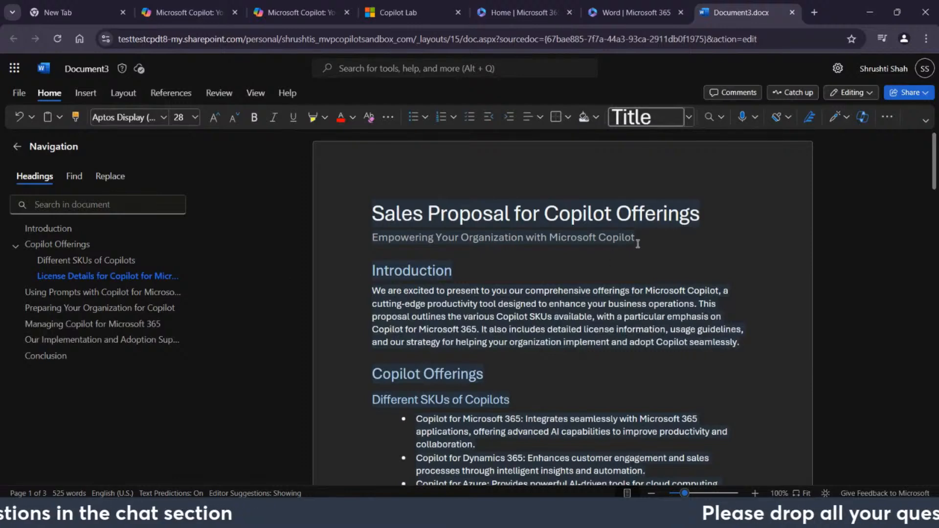
click(57, 262)
click(73, 275)
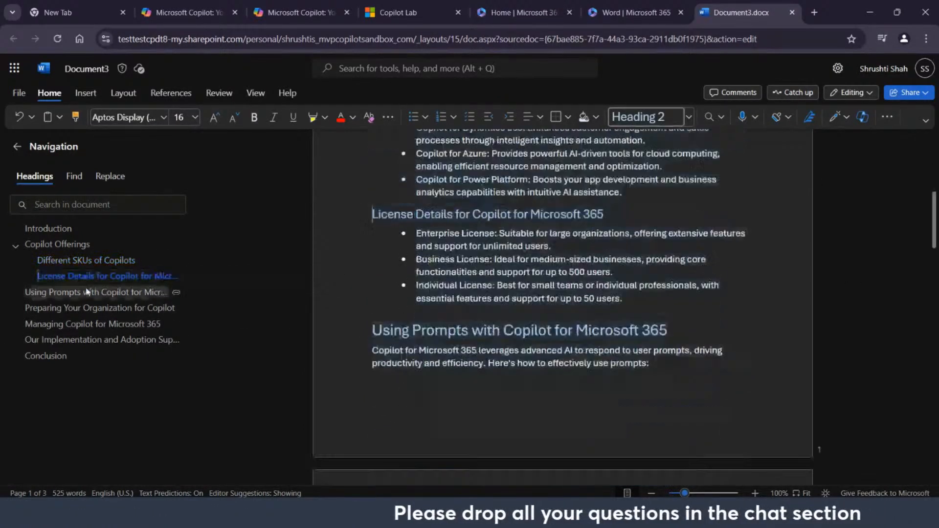
- Review the remaining proposal sections through the heading navigation, from Using Prompts with Copilot through Implementation and Adoption Support to the Conclusion
click(88, 293)
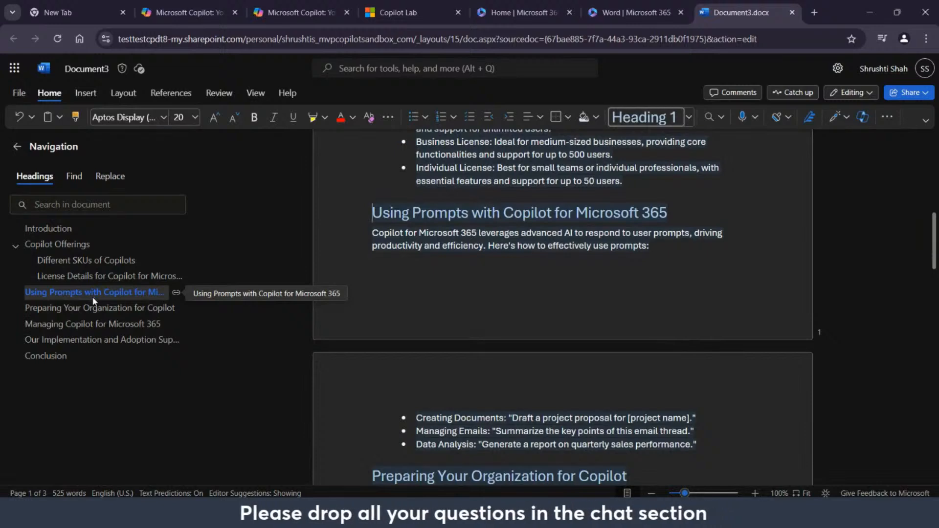
click(100, 308)
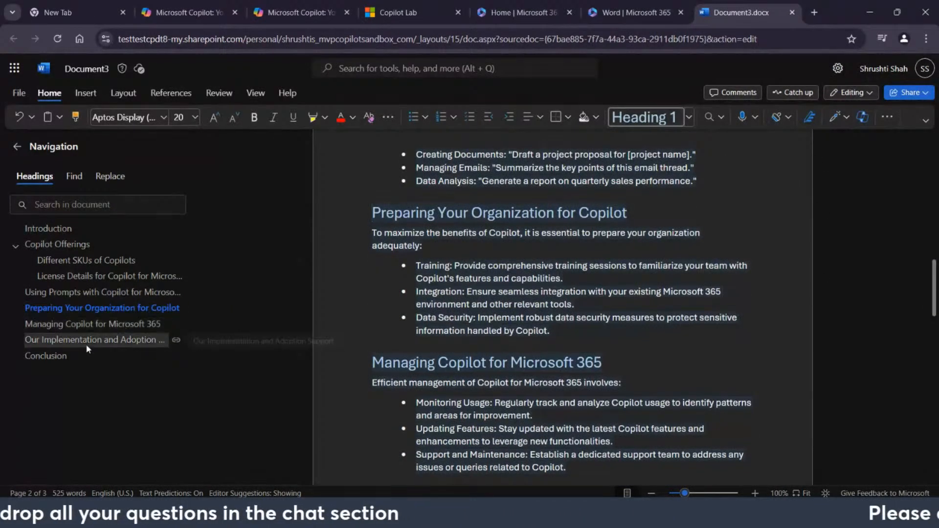
click(83, 322)
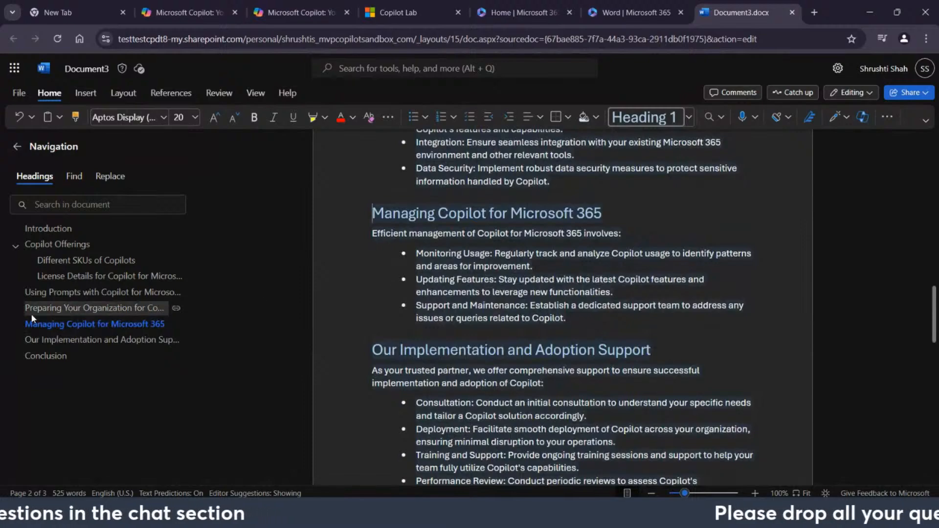
click(71, 345)
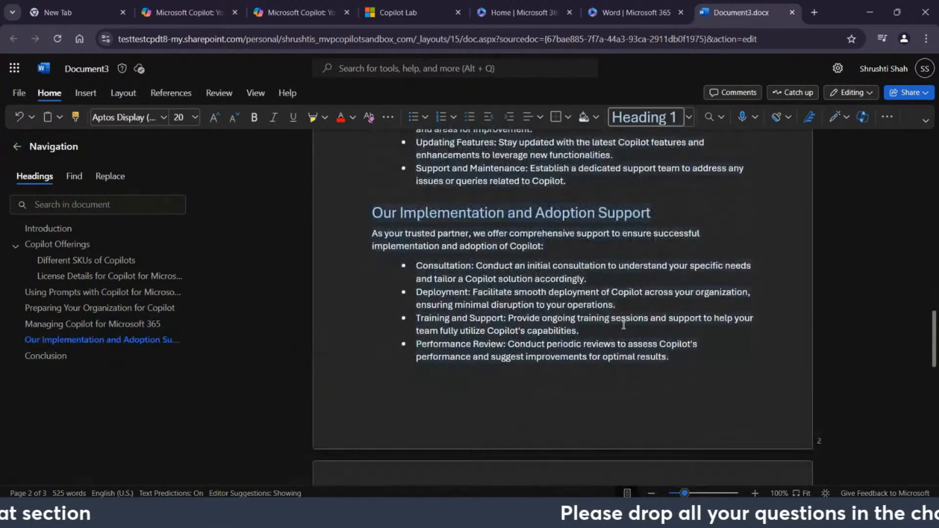
scroll(500, 412, down, 5)
scroll(587, 376, up, 20)
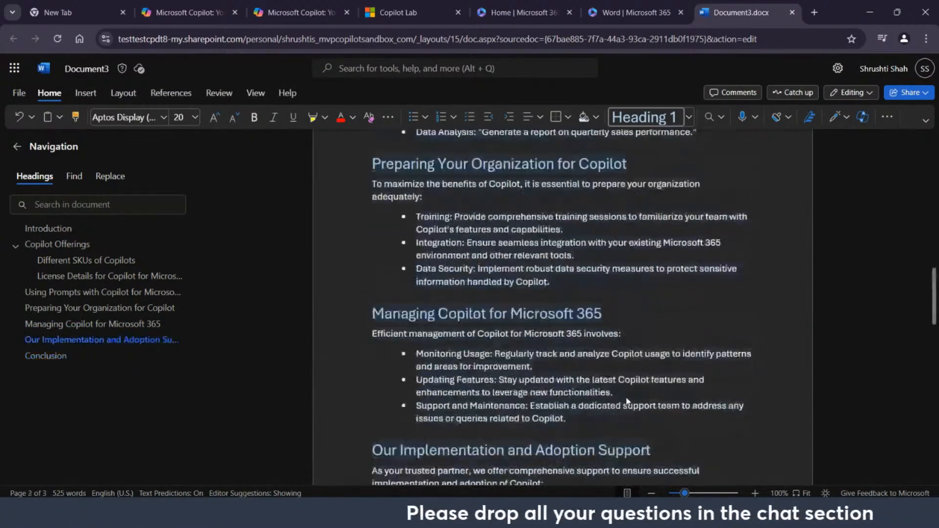
scroll(462, 307, down, 20)
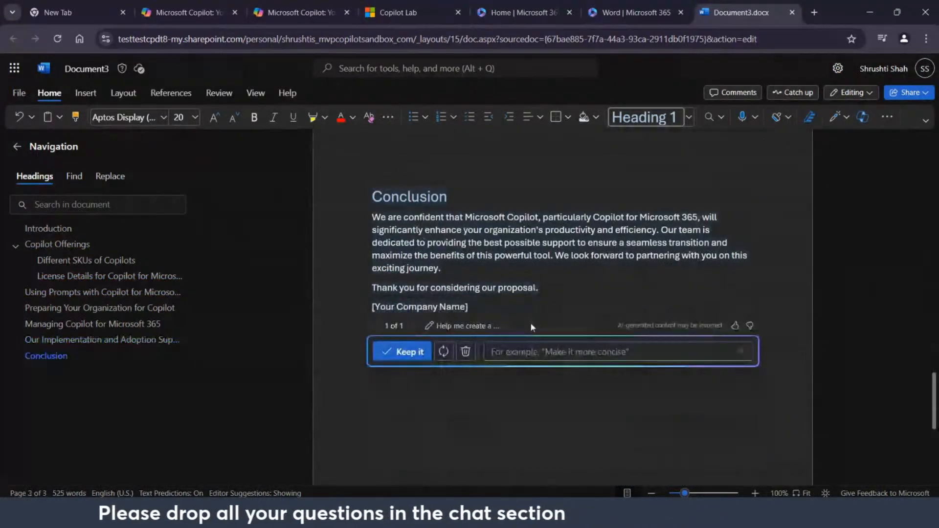
- Append "Add some information around security and compliance while working with Copilot in Microsoft 365" to the proposal prompt and regenerate the draft
click(458, 328)
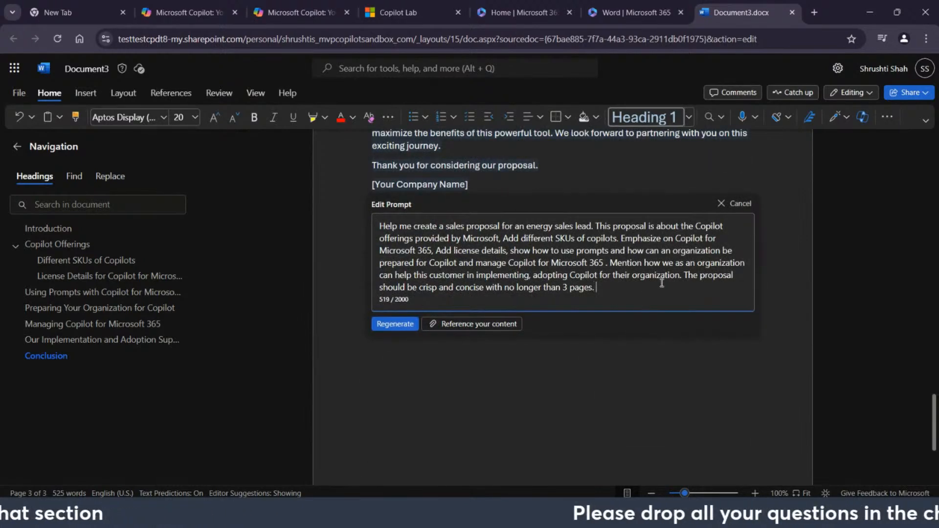
text(Add some informa)
text(tion around se)
text(curity a)
text(nd com)
text(pliance )
text(wh)
text(ile working w)
text(ith Copil)
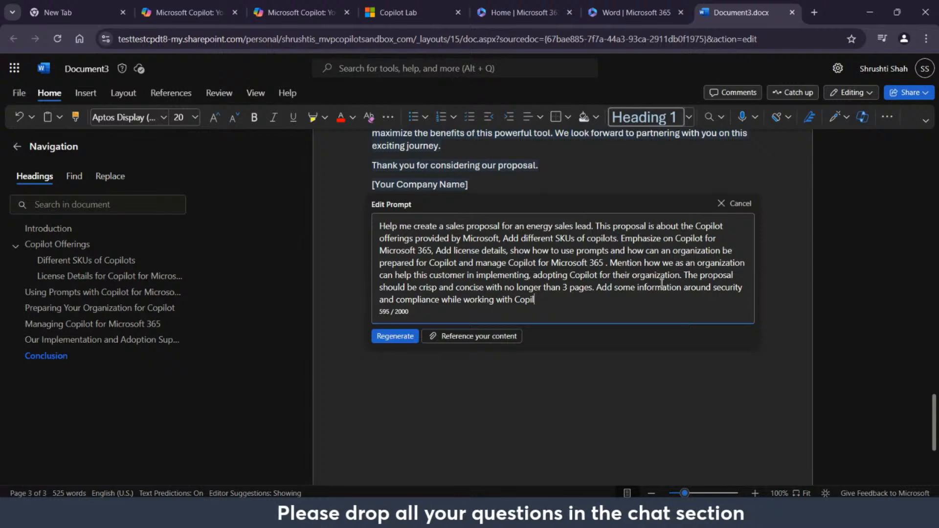
text(ot in Microsoft 365)
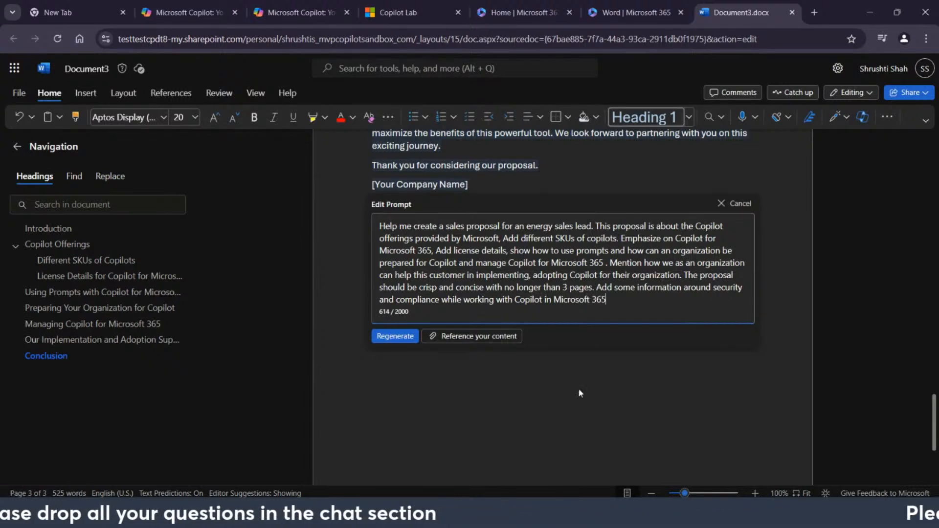
click(406, 335)
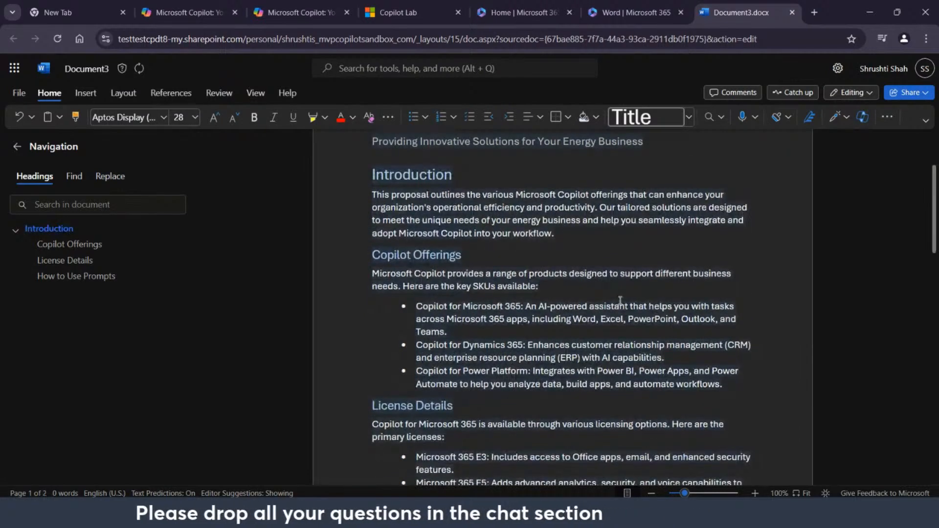
- Read through the regenerated sales proposal from its title to the closing signature placeholders
scroll(589, 333, up, 3)
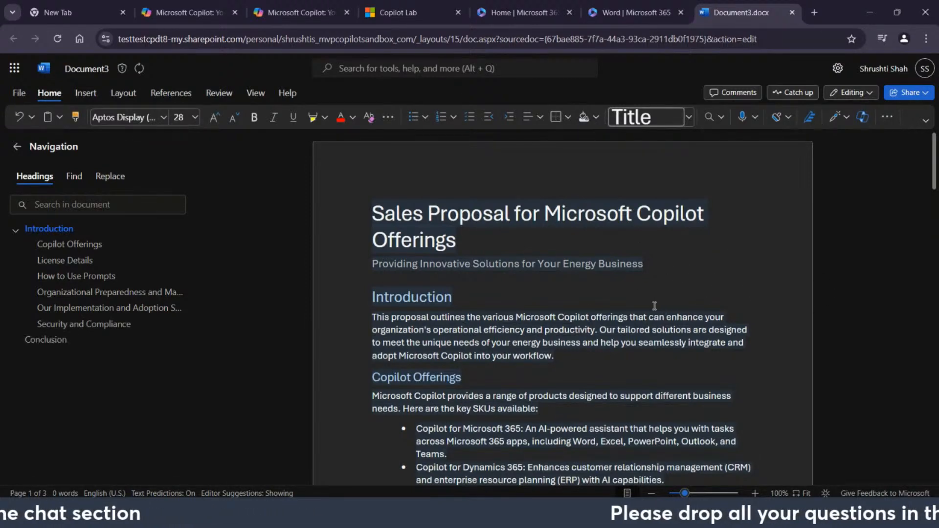
scroll(649, 324, down, 8)
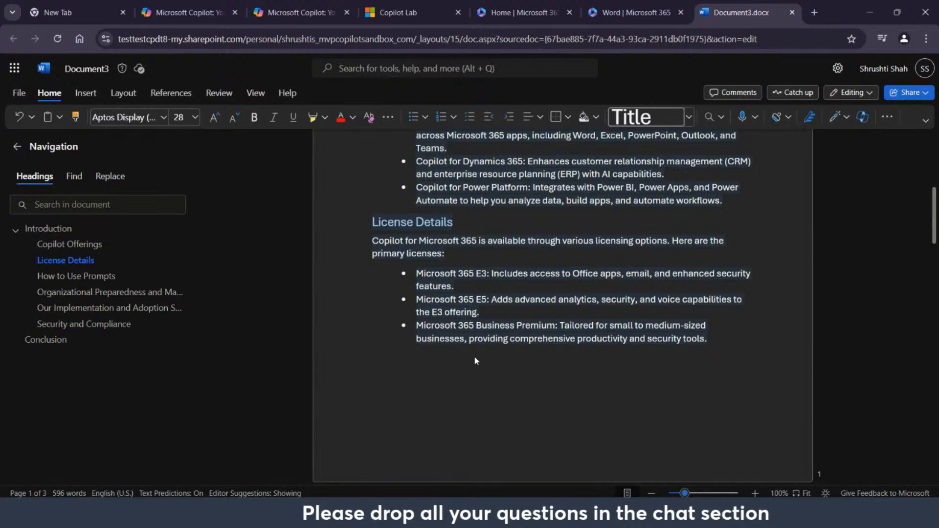
scroll(502, 364, up, 5)
scroll(501, 366, down, 4)
scroll(502, 368, down, 20)
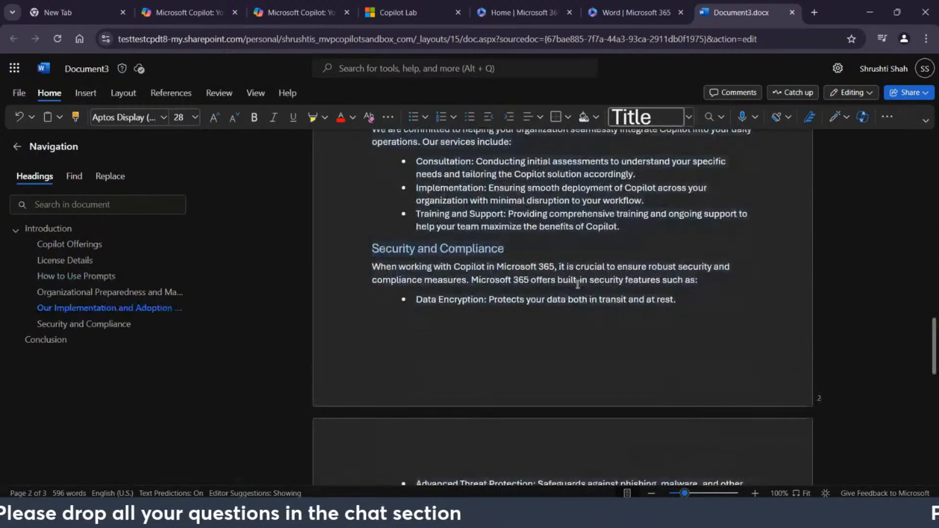
scroll(577, 284, down, 16)
scroll(503, 280, up, 6)
scroll(503, 284, up, 5)
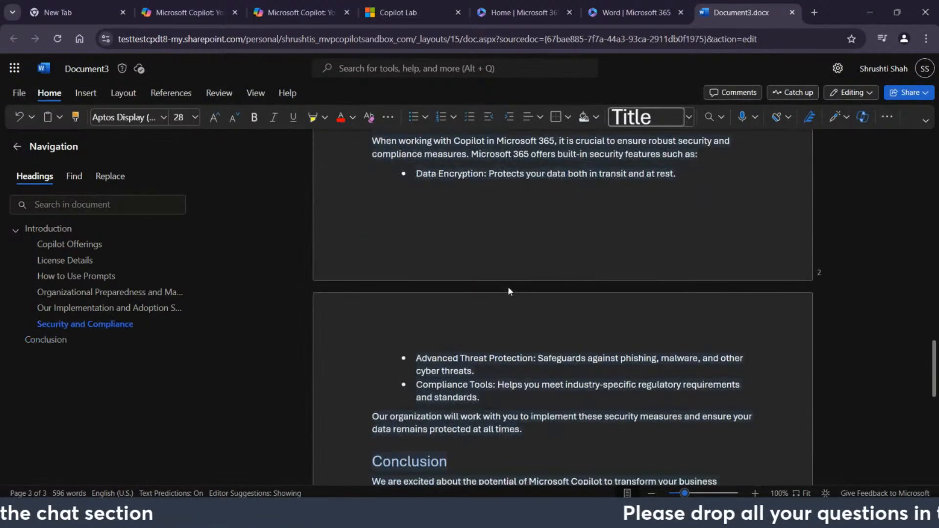
scroll(507, 286, down, 5)
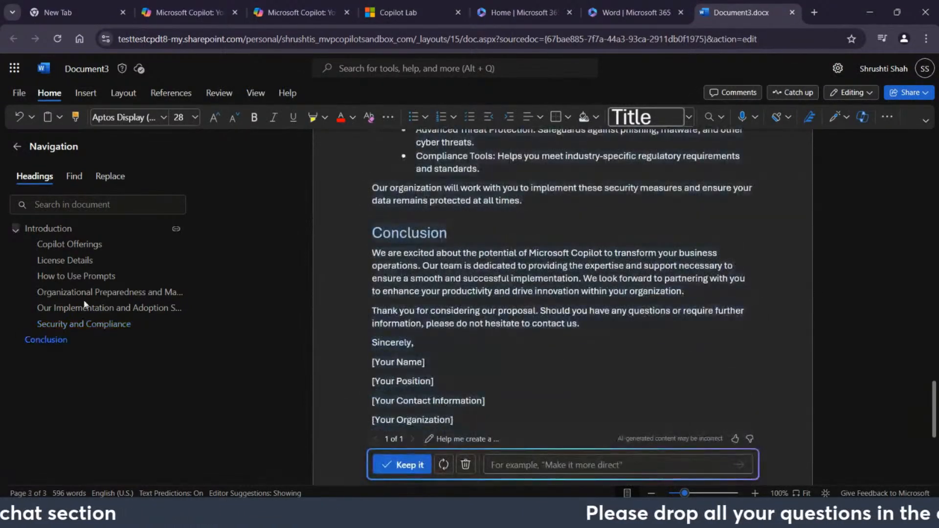
- Jump to the Security and Compliance heading and examine that section's content across the page break
click(123, 323)
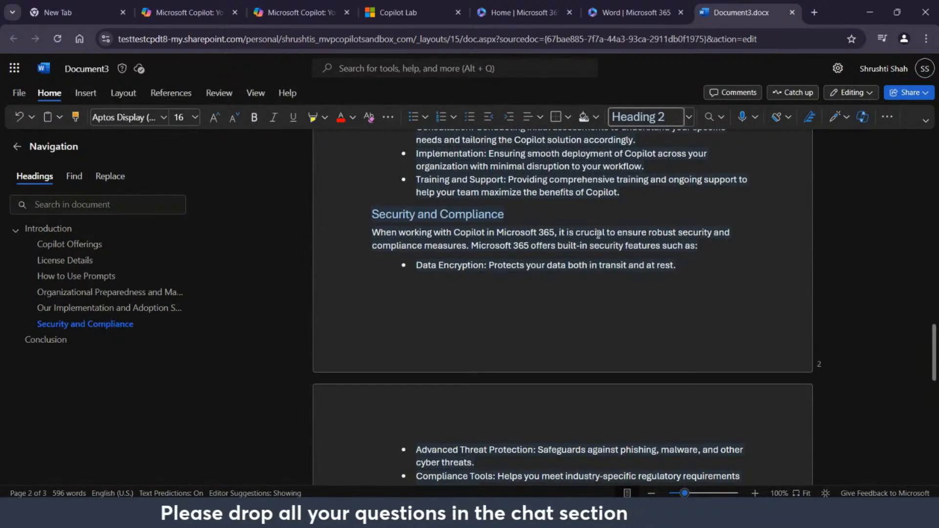
scroll(542, 233, down, 2)
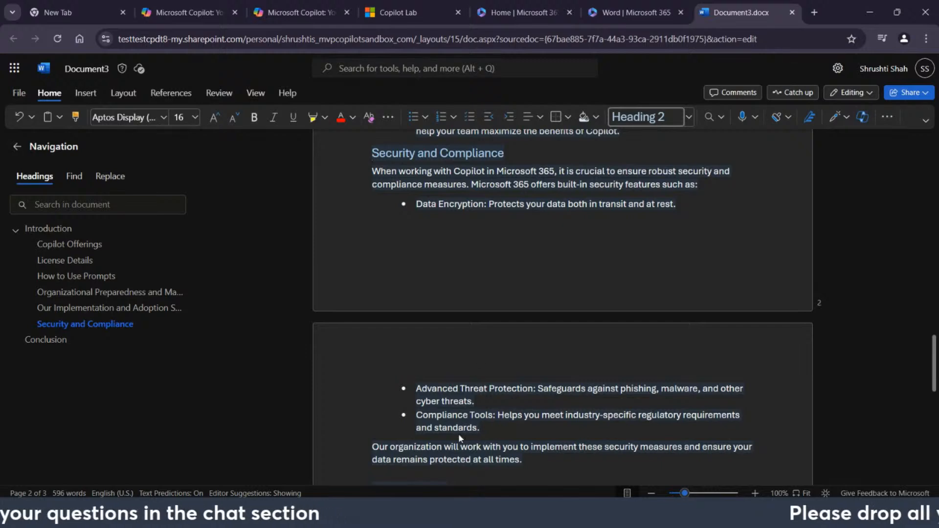
scroll(523, 225, down, 4)
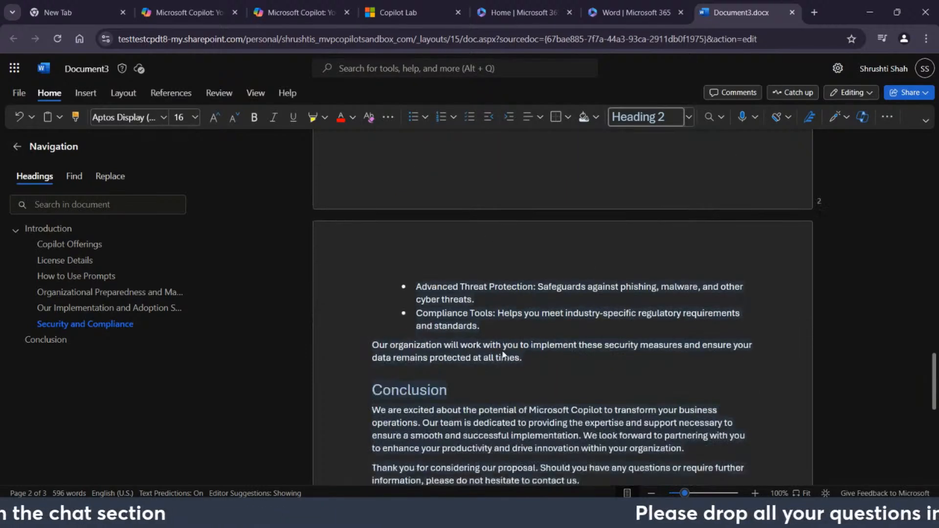
scroll(517, 338, up, 6)
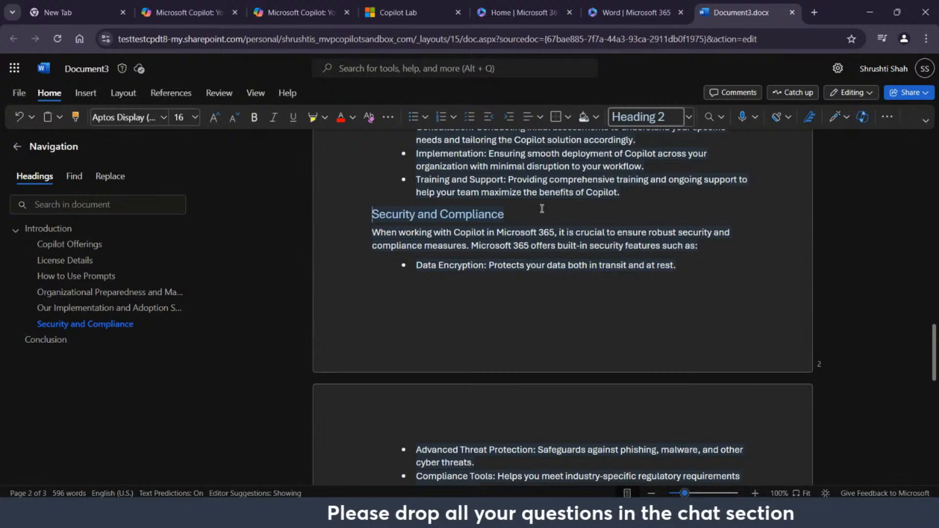
scroll(536, 353, up, 4)
scroll(592, 298, down, 4)
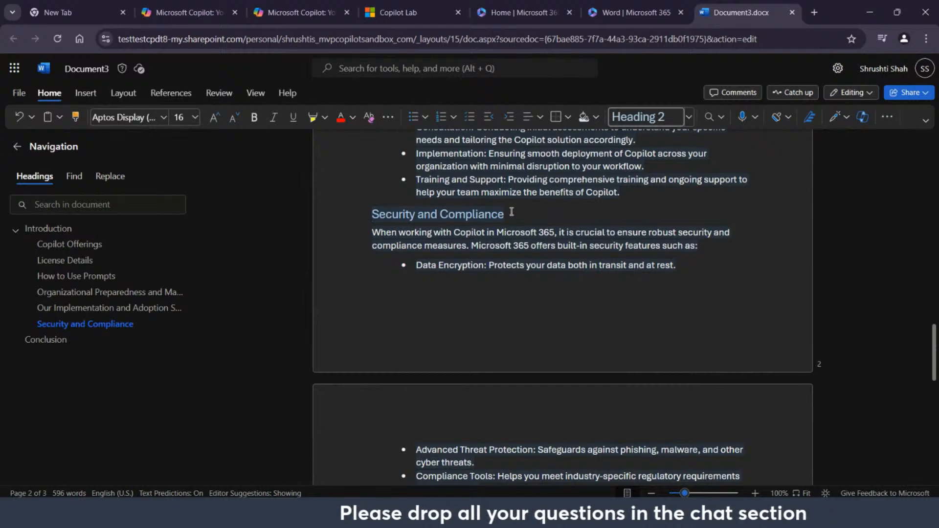
scroll(585, 211, down, 3)
scroll(551, 252, up, 3)
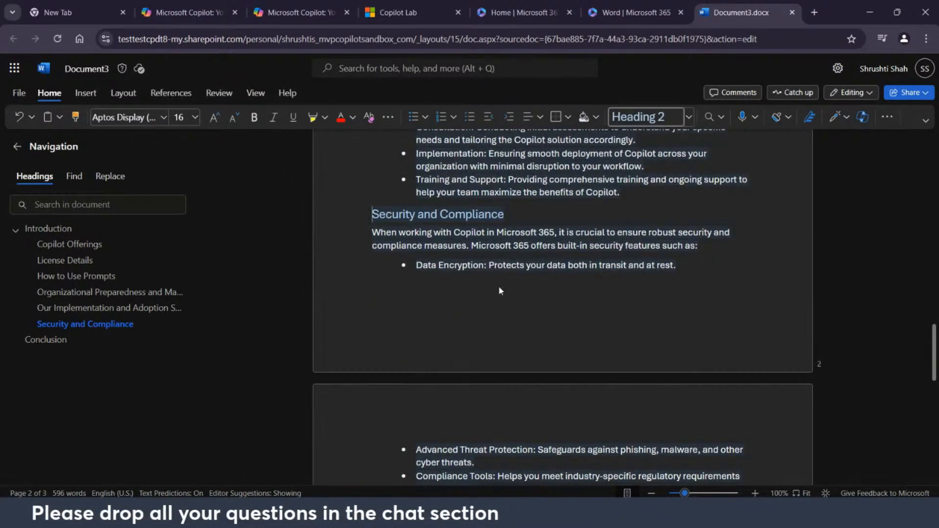
scroll(530, 295, up, 15)
scroll(541, 298, down, 18)
scroll(541, 297, down, 10)
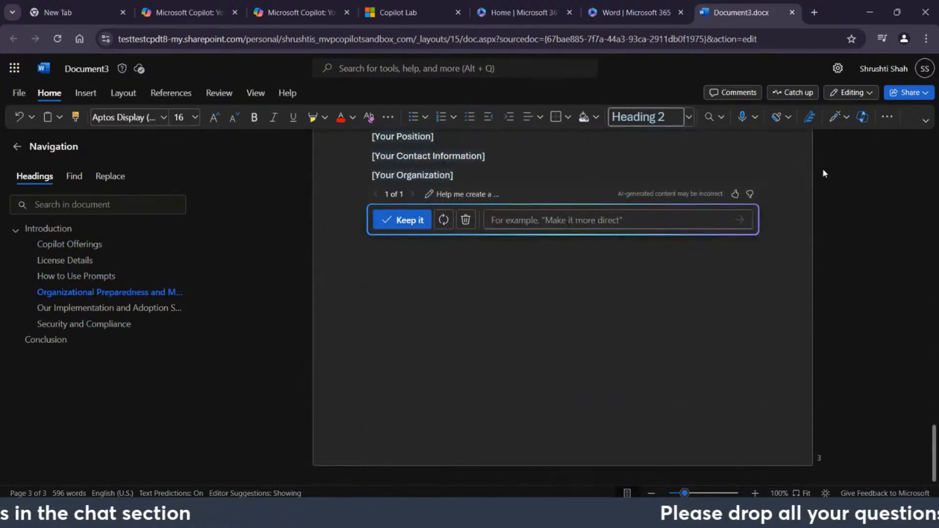
- Check the Conclusion and accept the generated proposal into the document
scroll(609, 329, up, 3)
scroll(829, 319, up, 2)
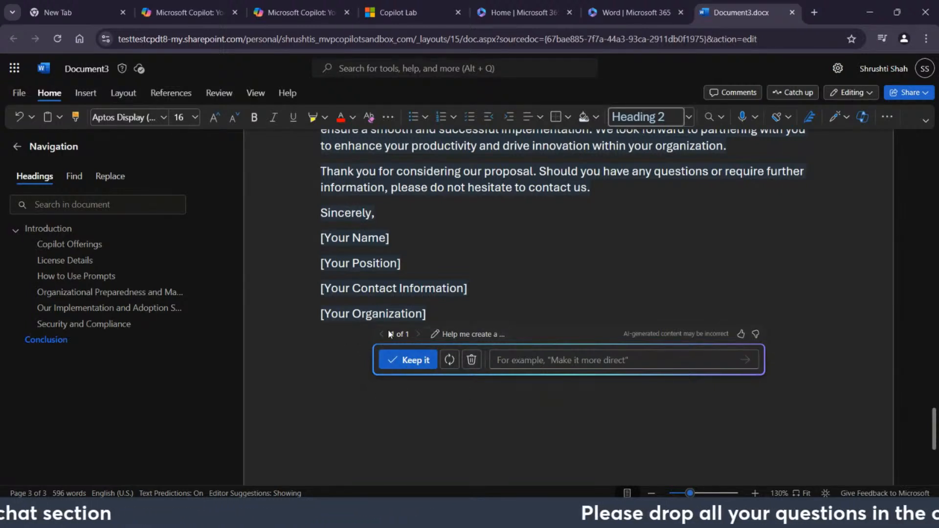
scroll(336, 246, up, 10)
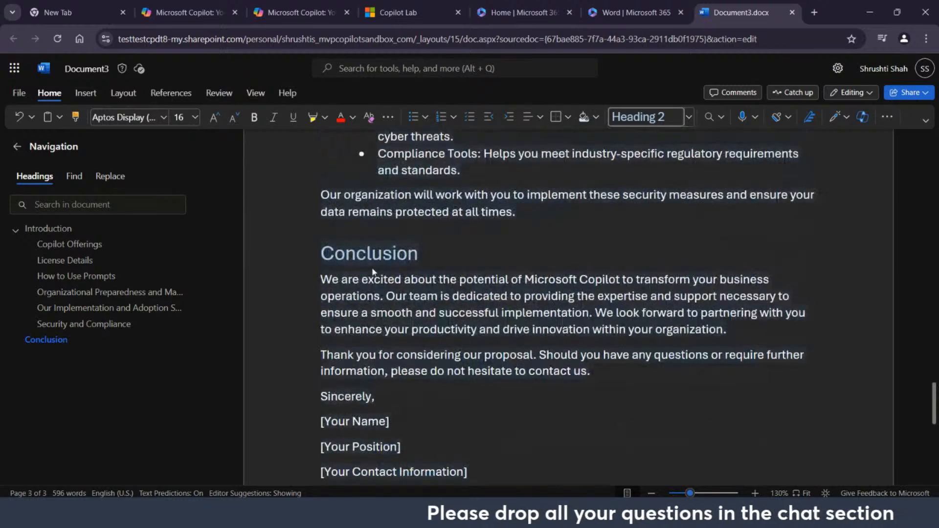
scroll(476, 267, down, 5)
scroll(481, 266, down, 10)
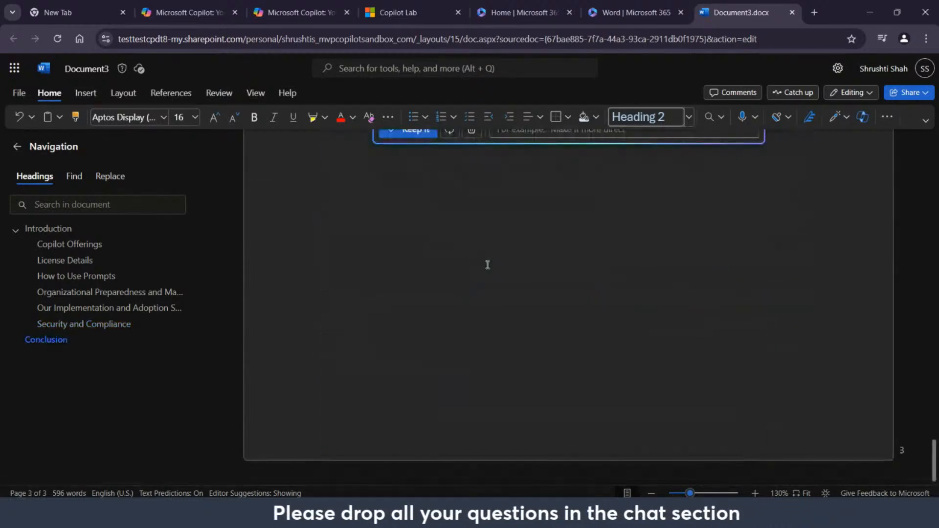
scroll(487, 264, up, 5)
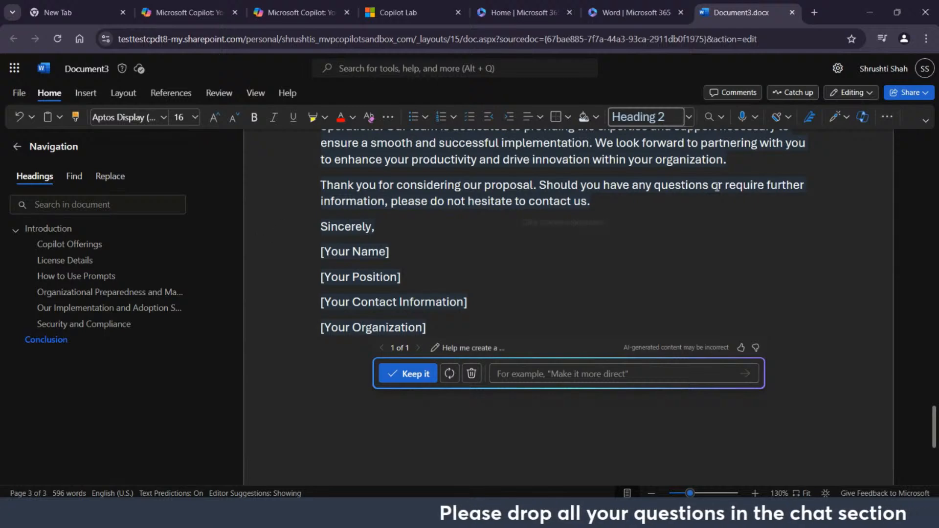
click(408, 376)
- Select the whole How to Use Prompts section, from its heading through the last example bullet
scroll(539, 329, up, 10)
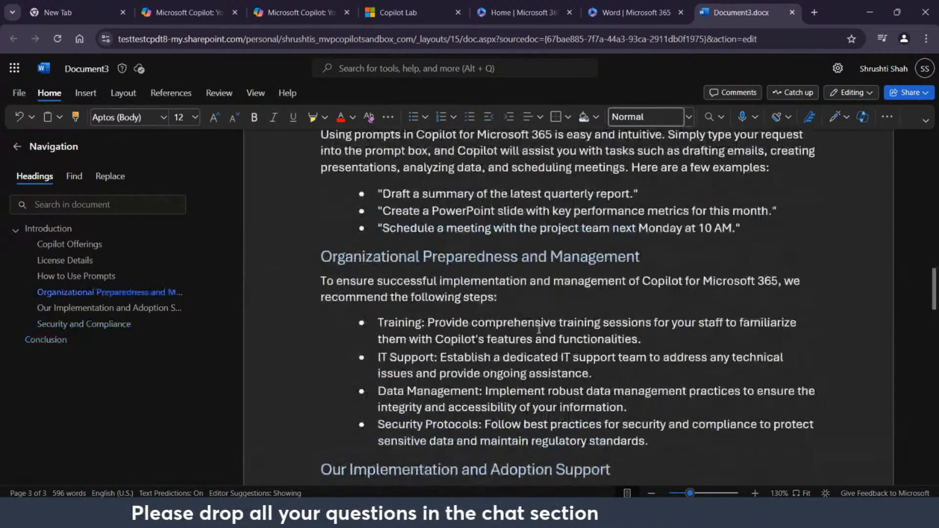
scroll(538, 329, up, 15)
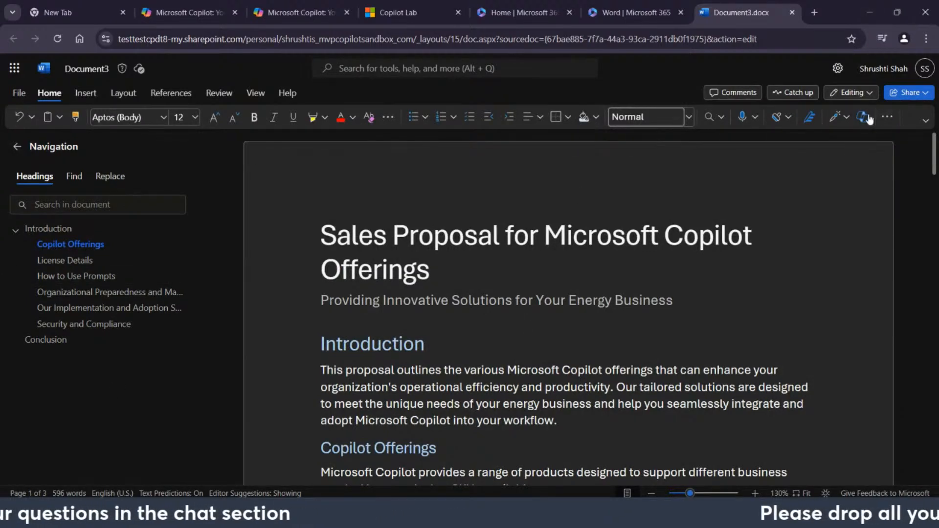
scroll(504, 333, down, 10)
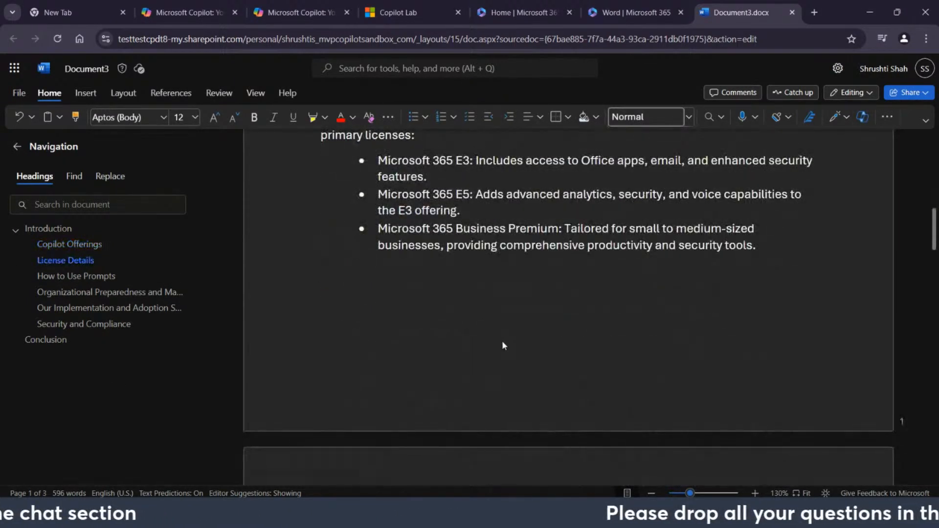
scroll(545, 372, down, 4)
scroll(545, 357, up, 7)
scroll(500, 348, down, 8)
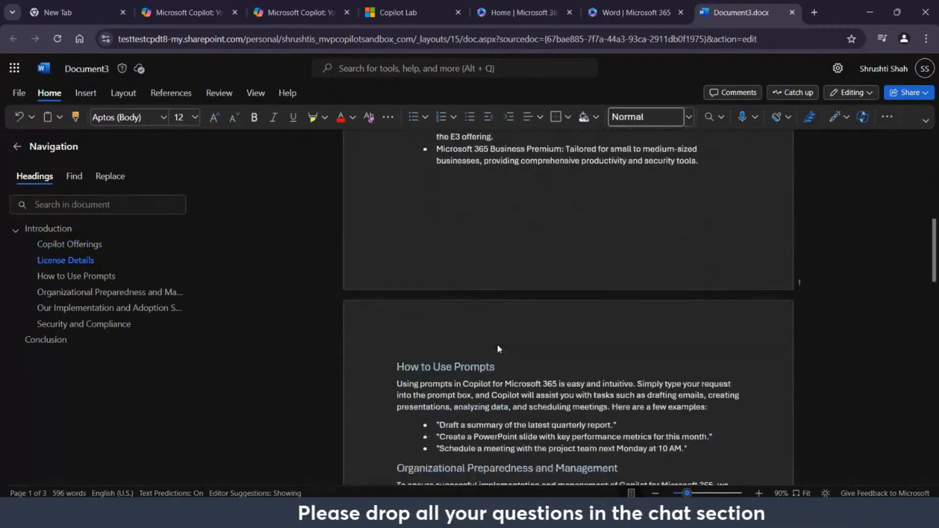
drag(396, 232, 696, 315)
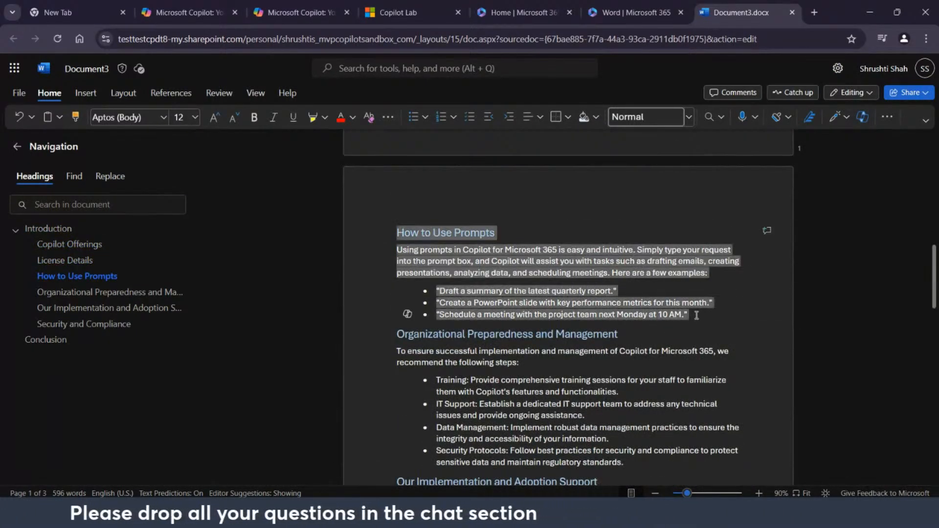
right_click(503, 262)
right_click(433, 251)
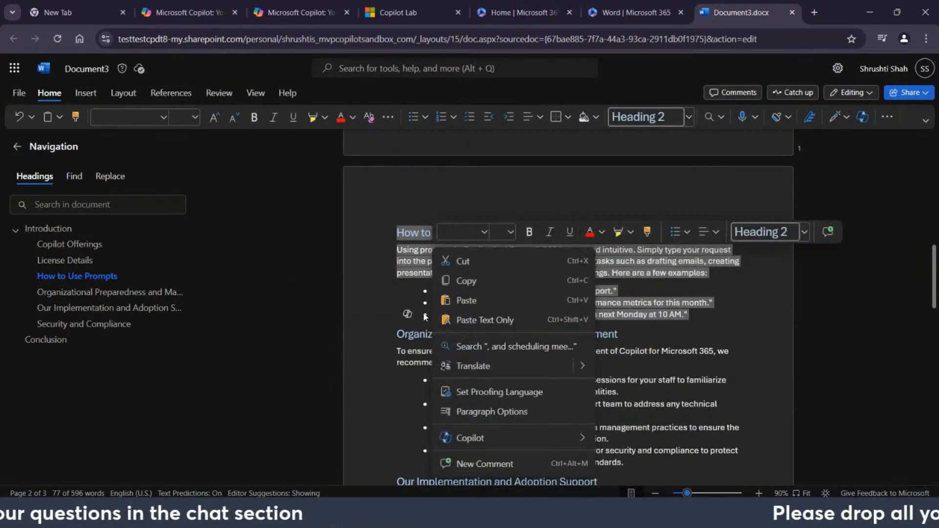
click(411, 315)
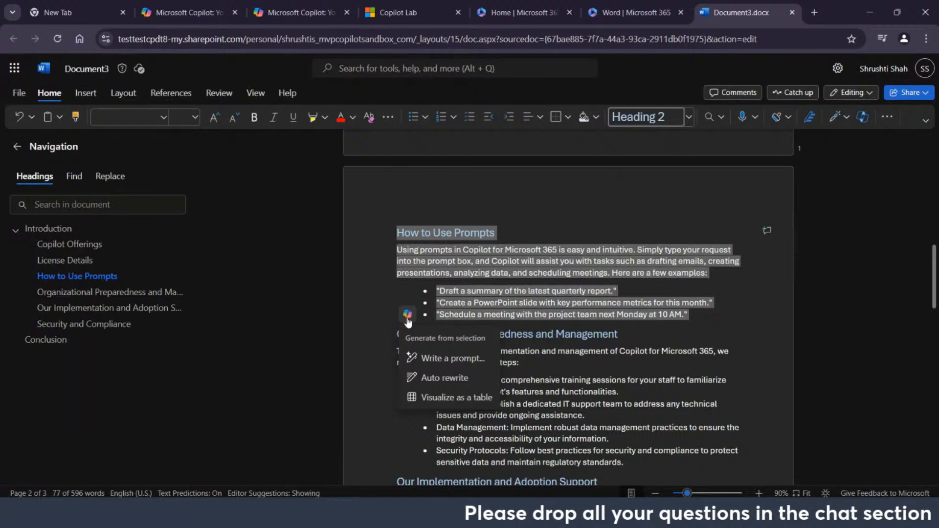
click(461, 359)
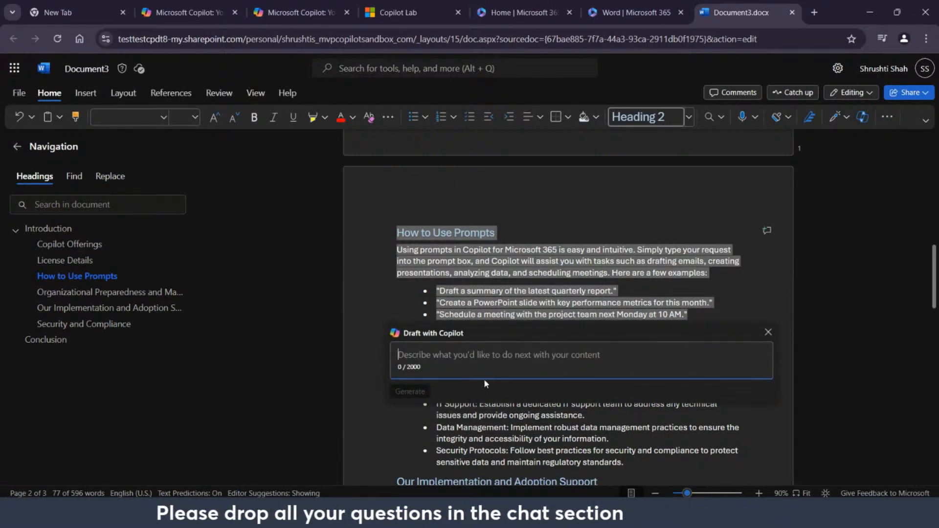
click(768, 333)
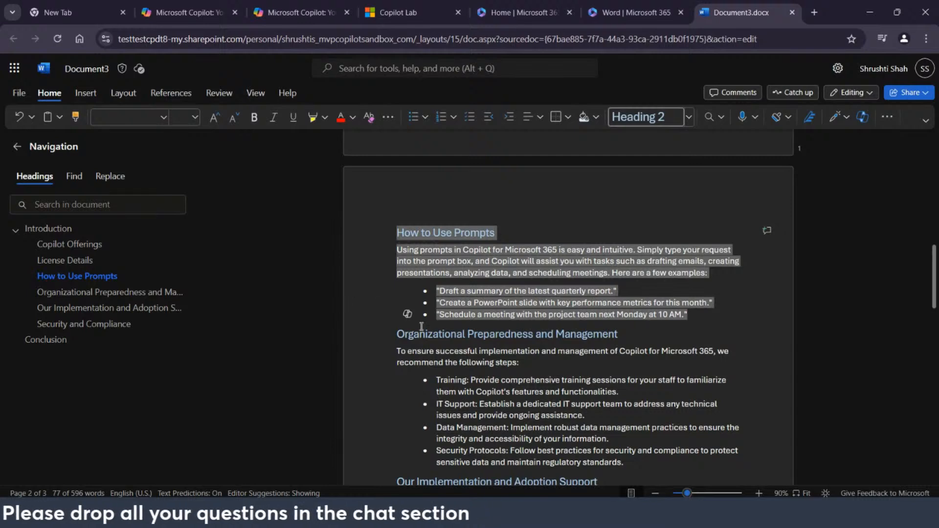
- Have Copilot visualize the selected How to Use Prompts section as a table and keep the generated table
click(407, 314)
click(431, 398)
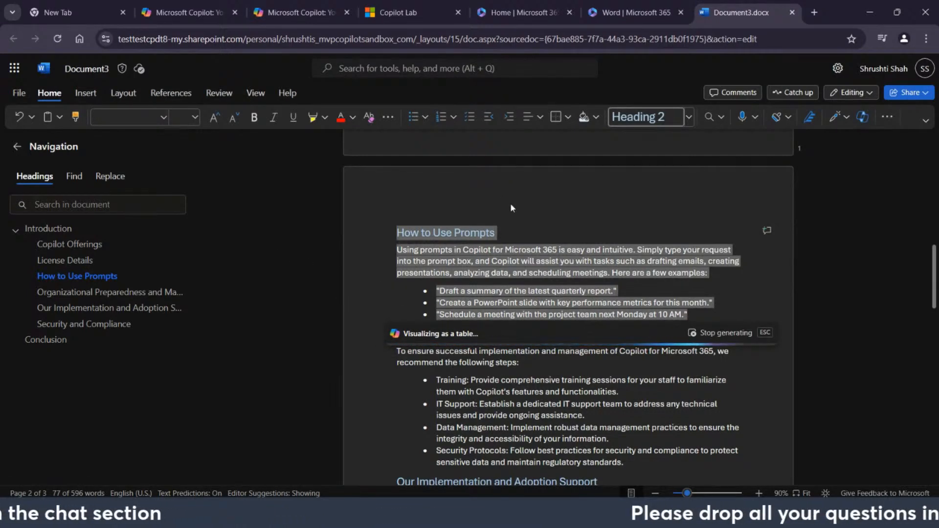
scroll(503, 201, down, 1)
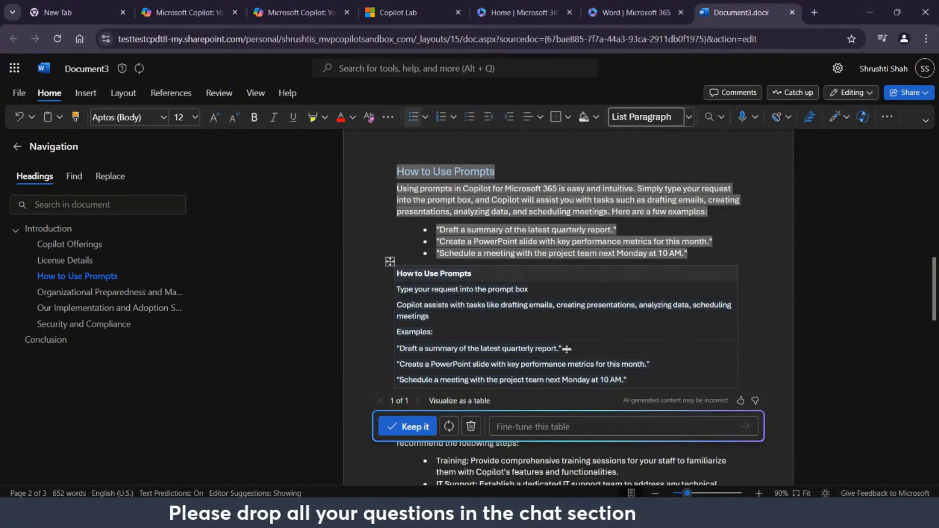
scroll(565, 358, up, 2)
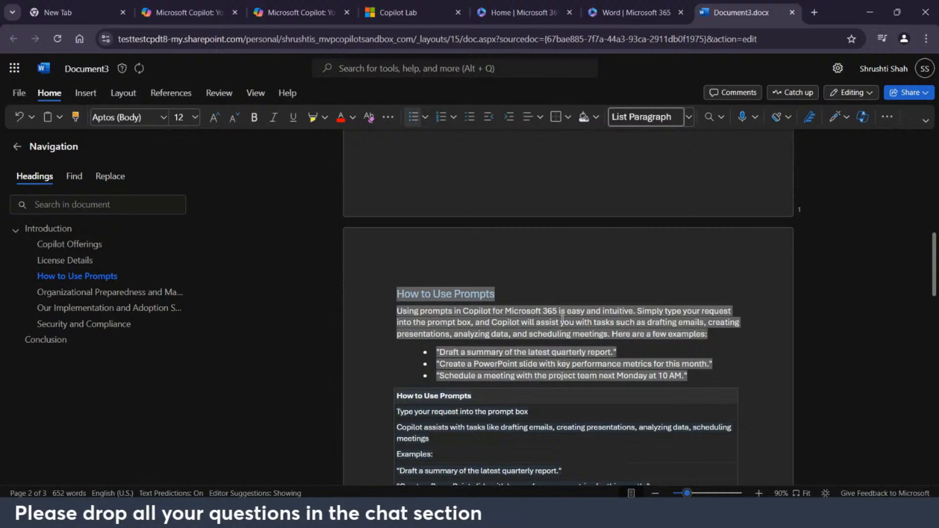
scroll(562, 293, down, 1)
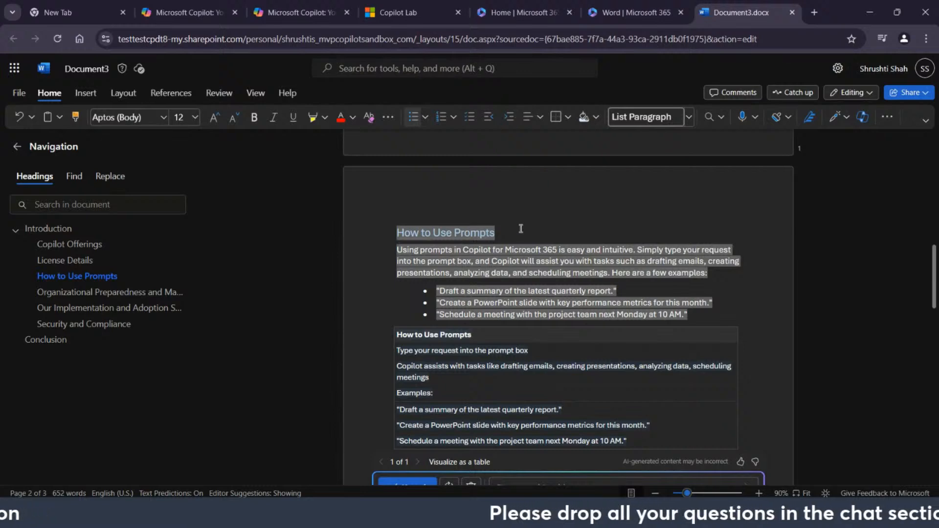
scroll(495, 299, down, 2)
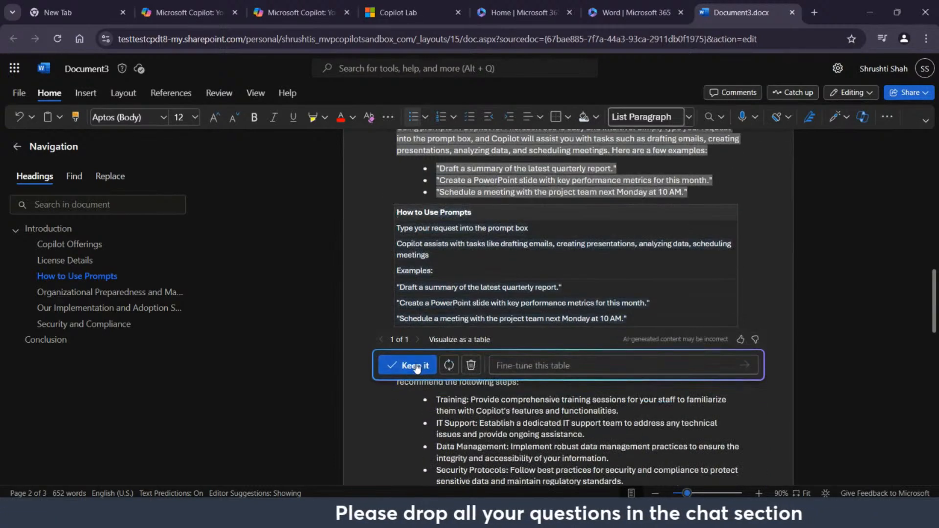
click(404, 373)
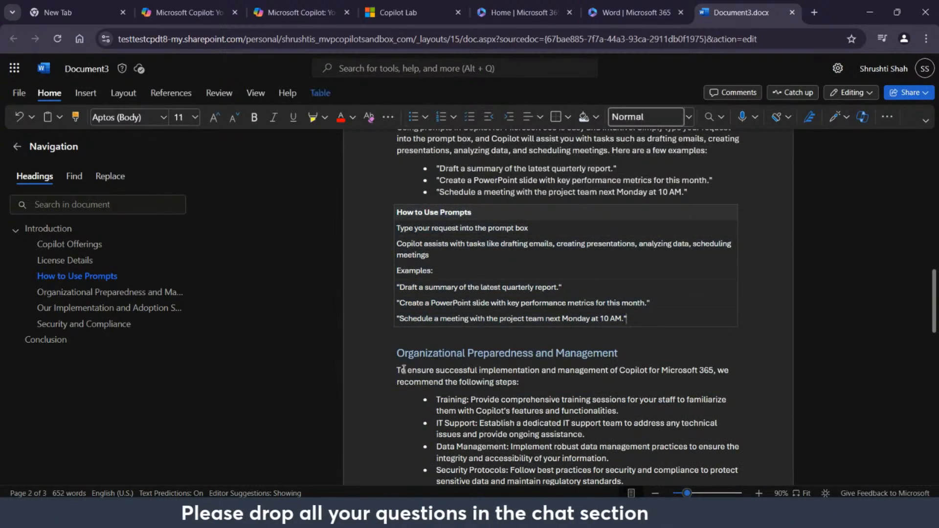
scroll(398, 362, up, 5)
scroll(396, 353, down, 2)
drag(396, 249, 707, 320)
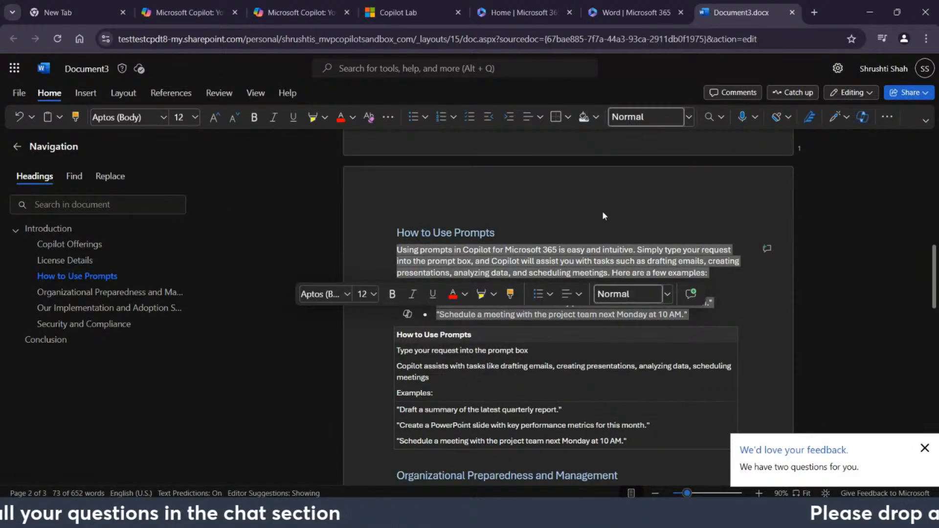
click(637, 216)
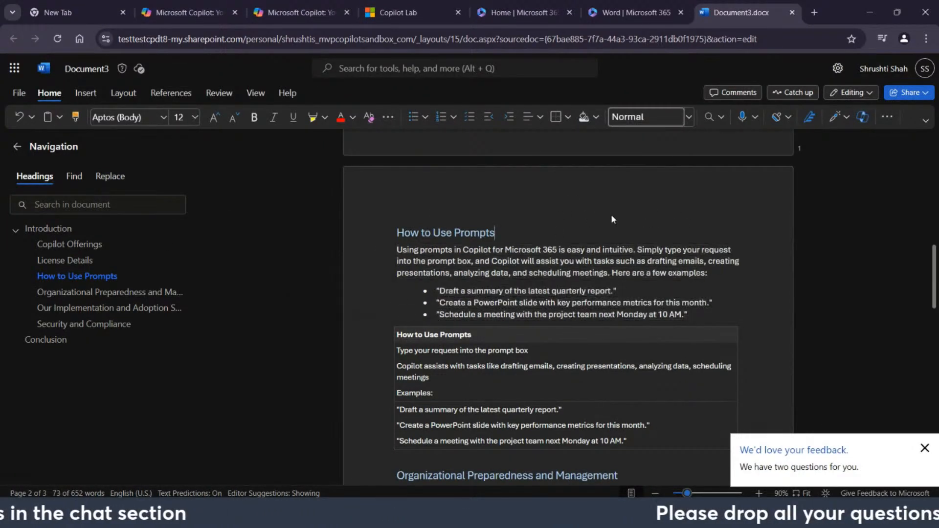
scroll(597, 245, down, 1)
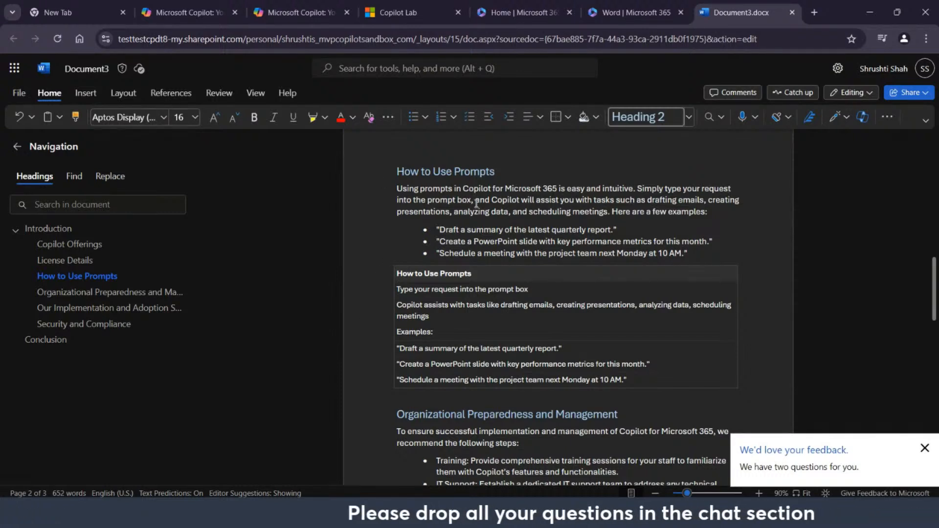
drag(612, 212, 722, 255)
click(485, 236)
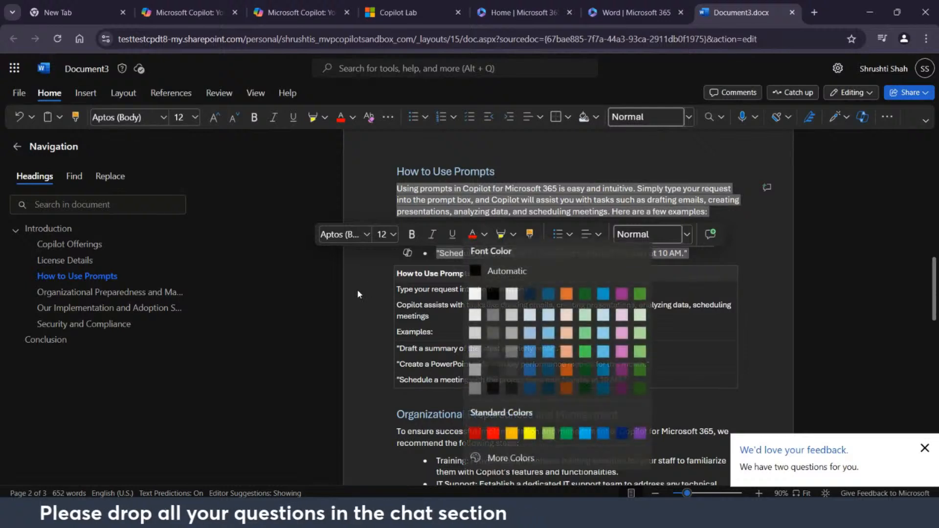
click(357, 330)
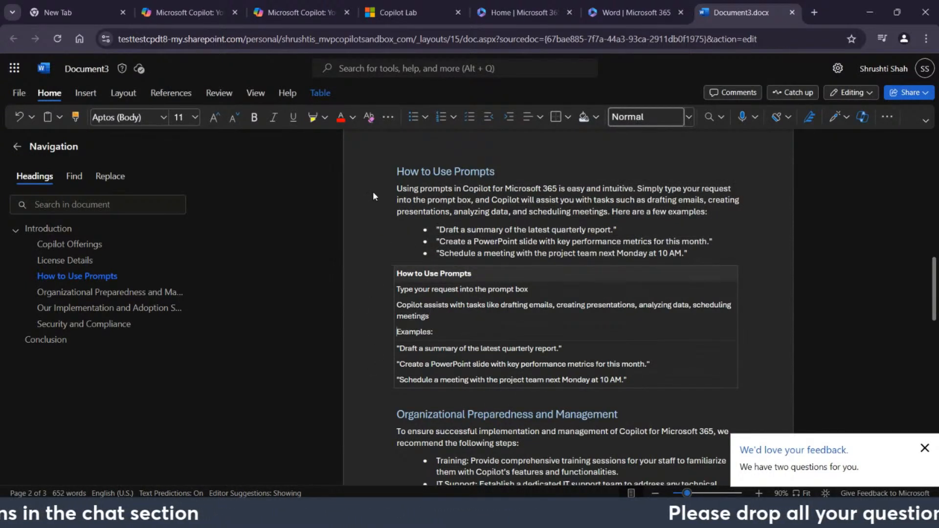
- Select the entire generated table under How to Use Prompts and clear all the text from its cells
click(390, 263)
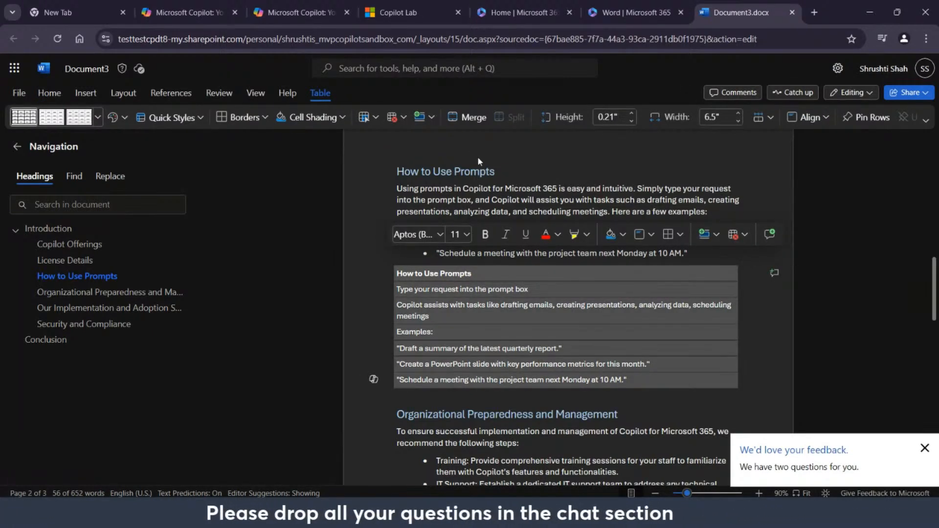
key(Delete)
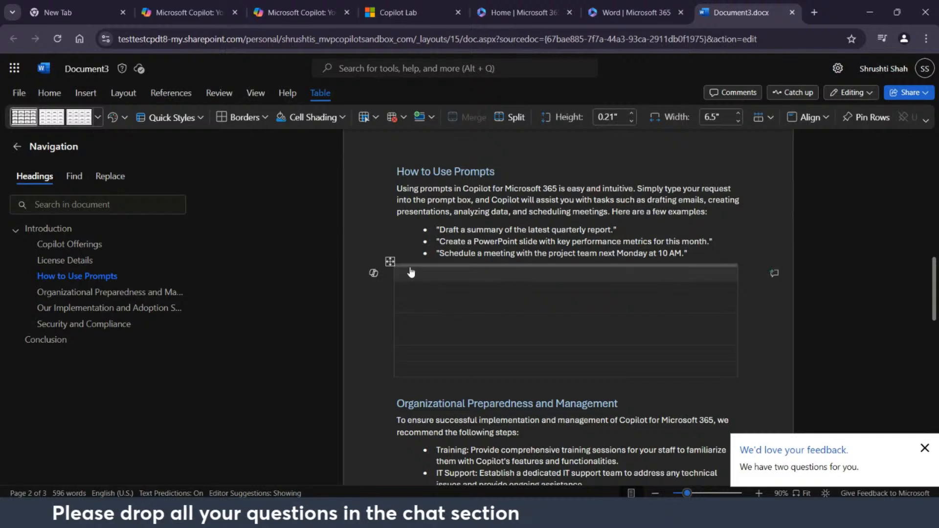
click(390, 262)
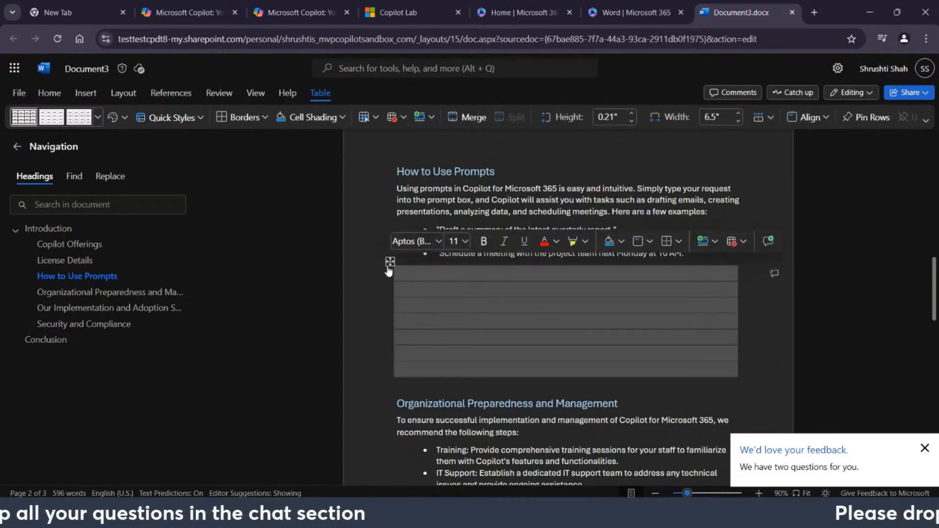
key(Delete)
click(390, 261)
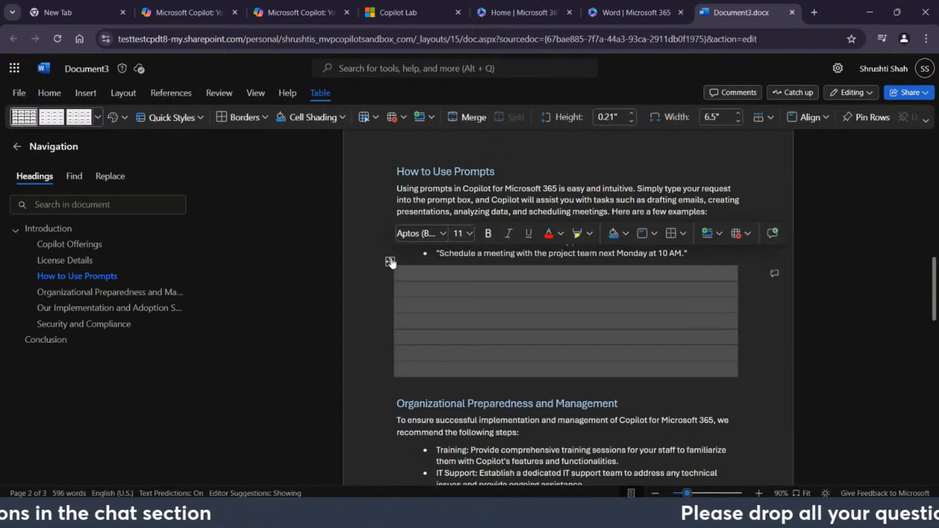
key(Delete)
click(373, 326)
click(404, 279)
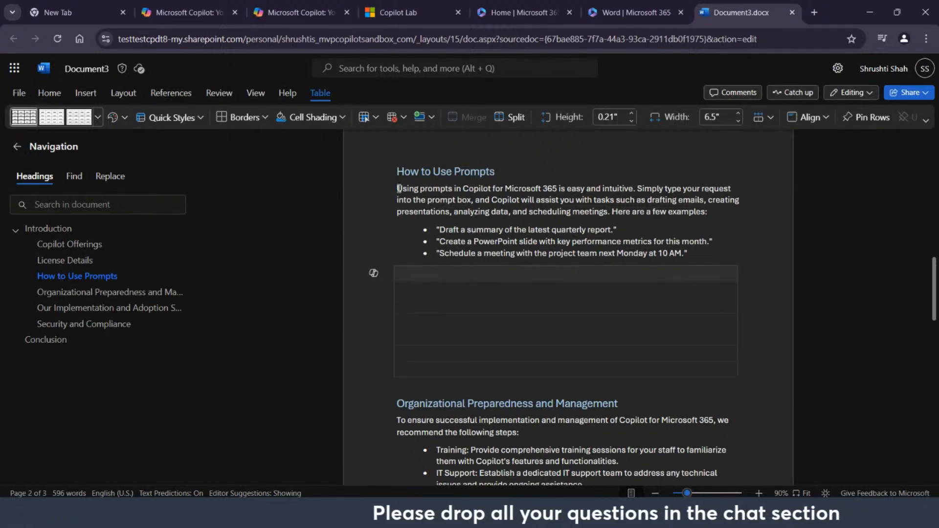
- Have Copilot redraft the How to Use Prompts paragraph and bullets with "Generate this in less than 1 line with example" and keep the result
drag(398, 188, 690, 255)
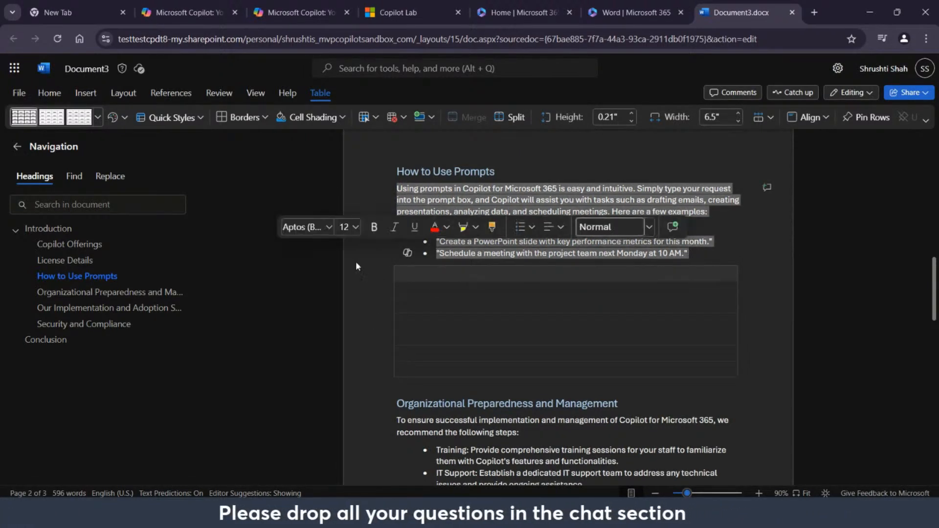
click(407, 252)
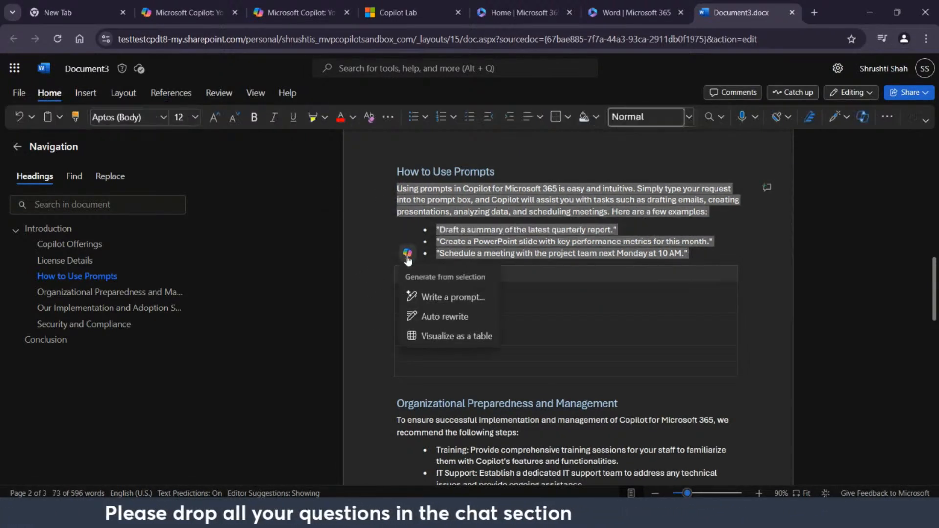
click(425, 298)
text(Ge)
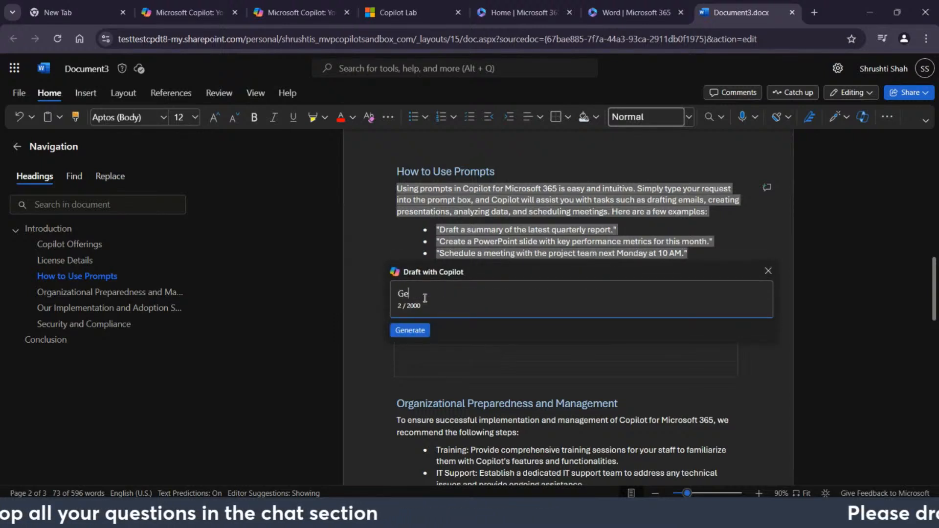
text(nerate this in less than 1)
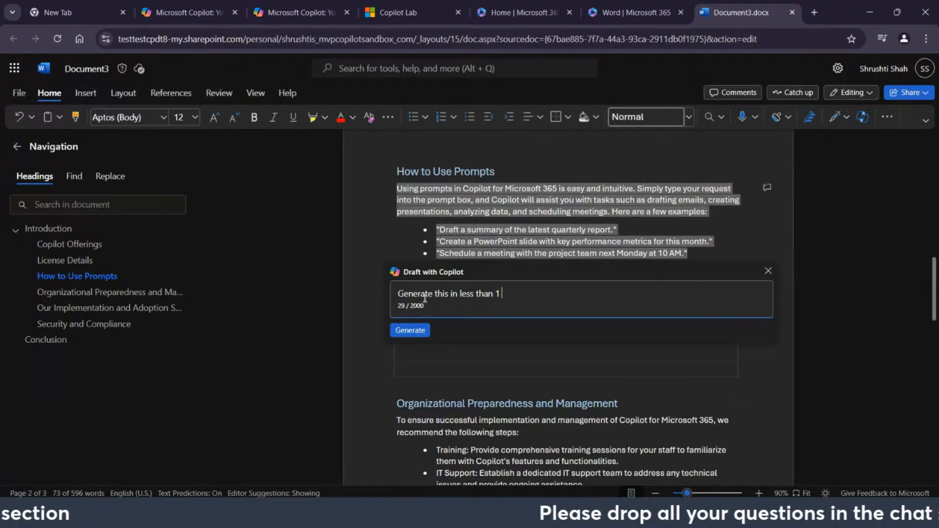
key(BackSpace)
key(BackSpace)
text(line )
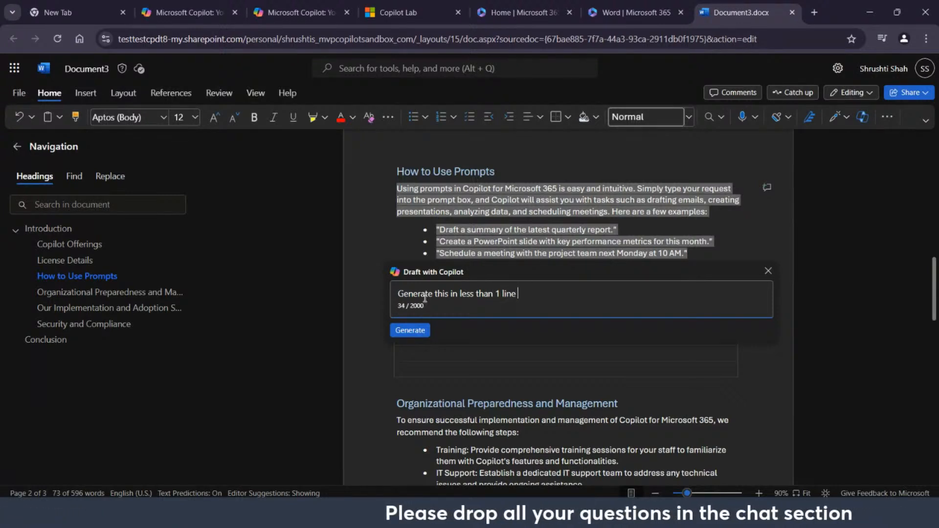
text(with example)
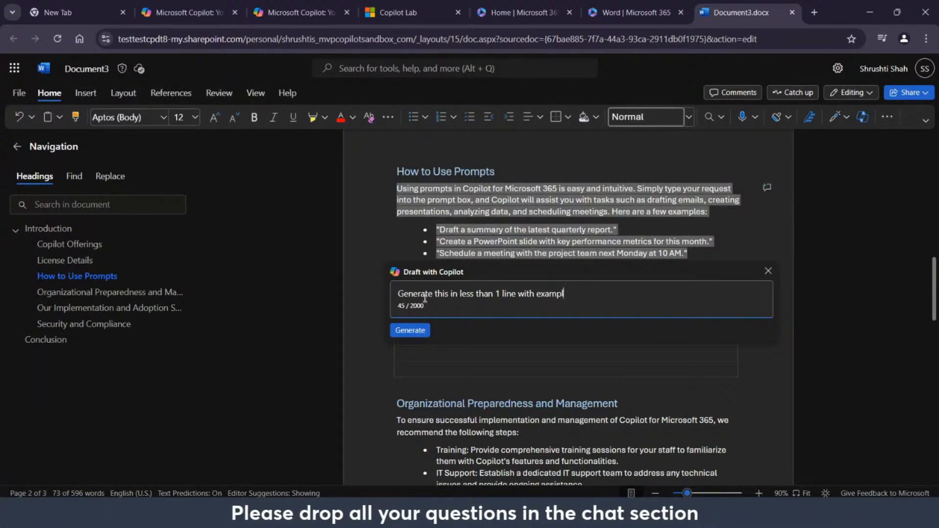
key(shift+Return)
click(428, 342)
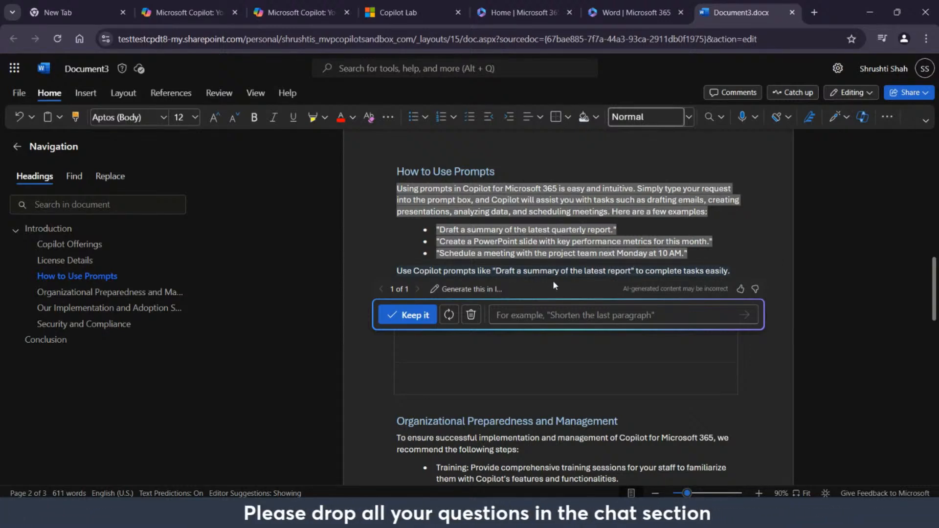
click(395, 315)
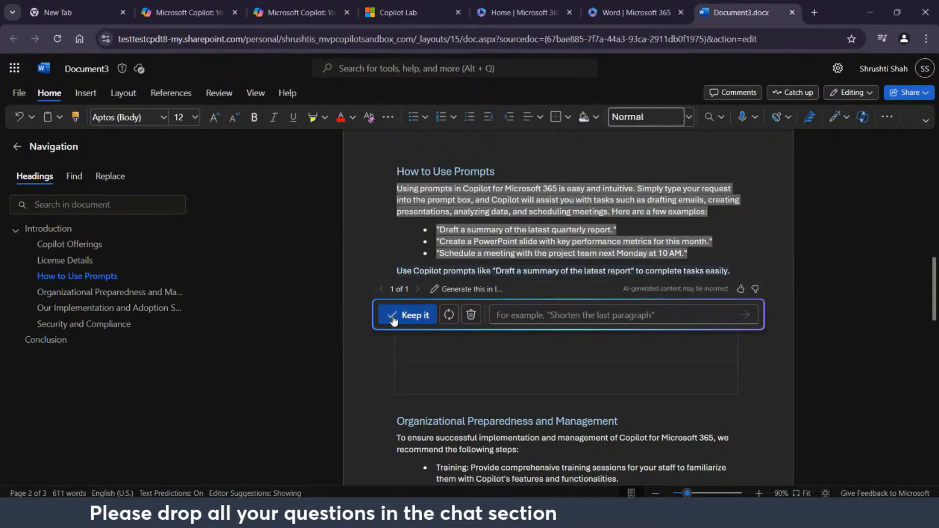
- Examine the proposal from the How to Use Prompts text through the preparedness, adoption support, security and conclusion sections
drag(394, 188, 704, 254)
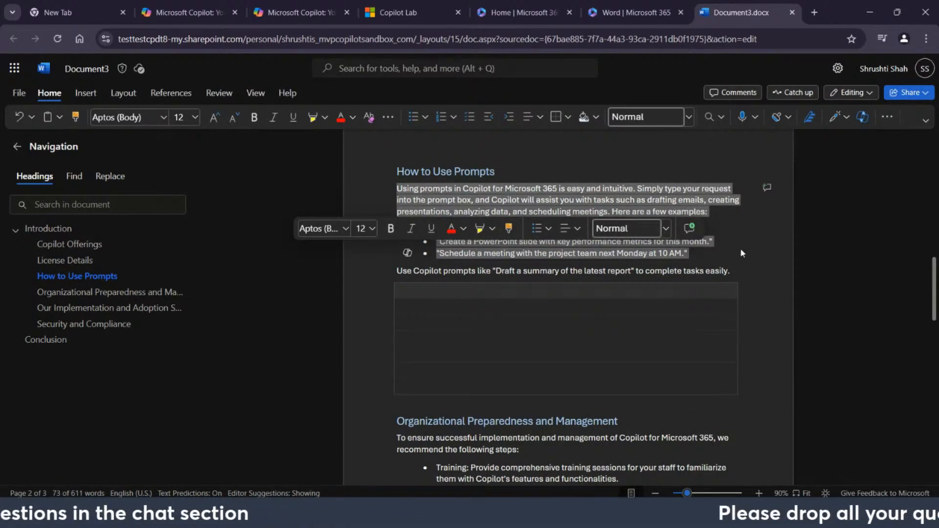
scroll(502, 322, down, 6)
scroll(429, 320, up, 3)
drag(396, 237, 610, 446)
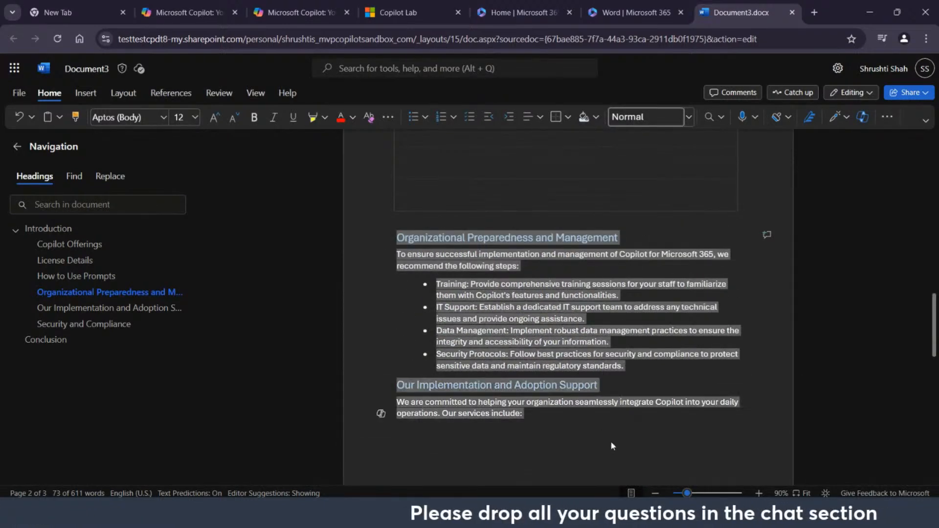
scroll(603, 441, down, 7)
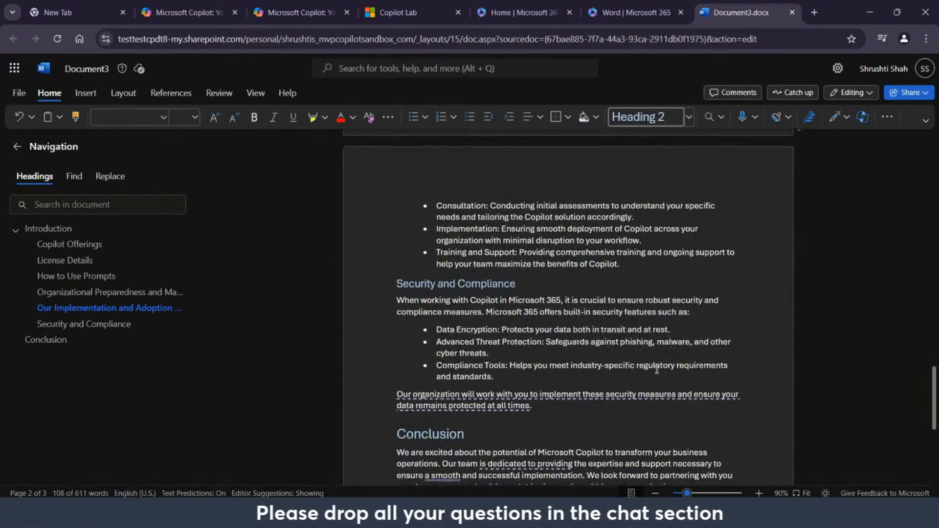
scroll(656, 370, down, 4)
scroll(654, 371, up, 6)
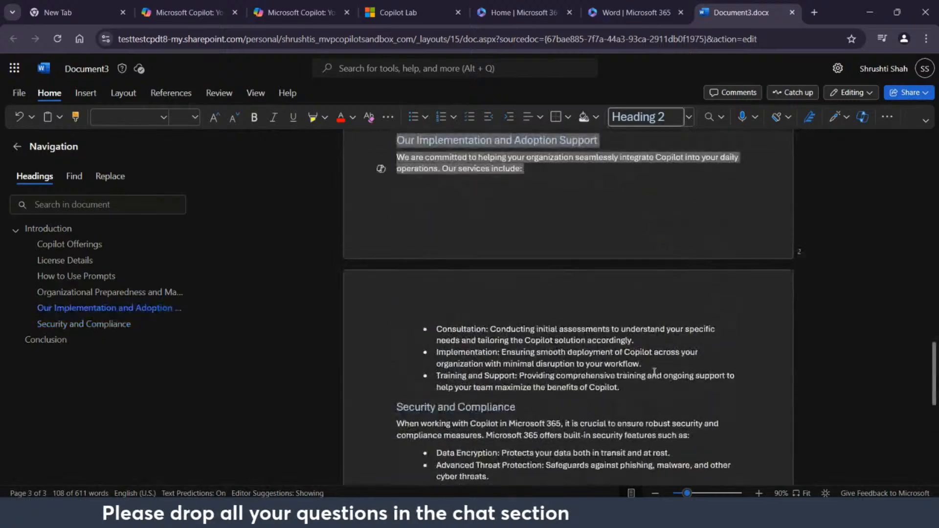
scroll(654, 372, up, 6)
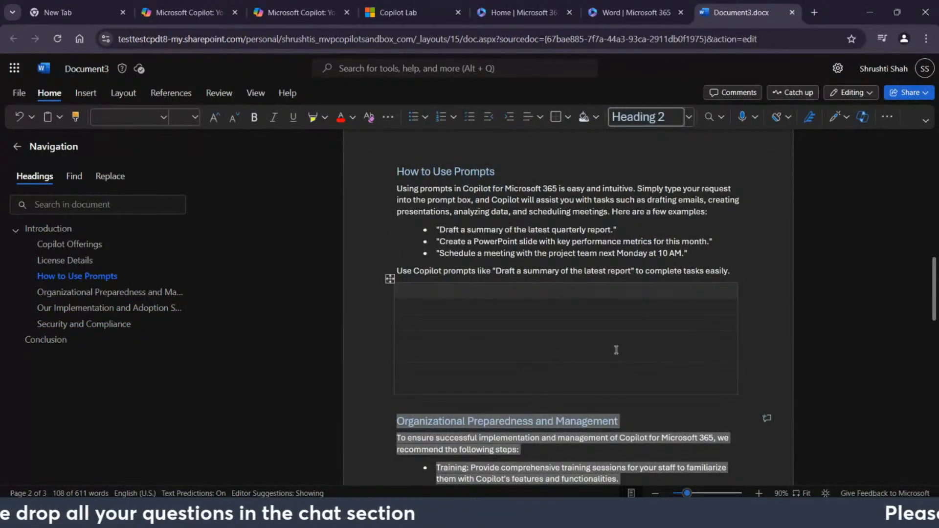
scroll(616, 350, up, 5)
scroll(510, 314, down, 7)
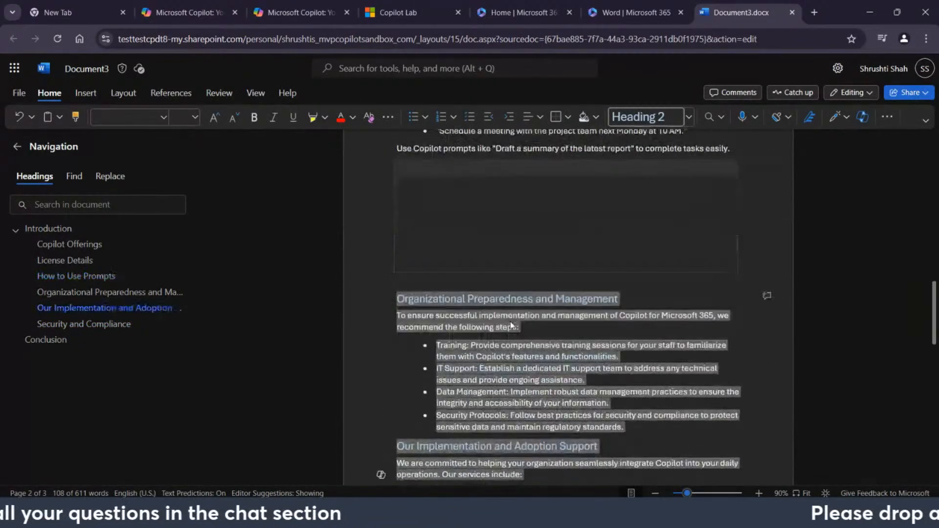
- Open the Copilot chat for the document, hide the headings navigation, and return to the proposal's title
click(860, 121)
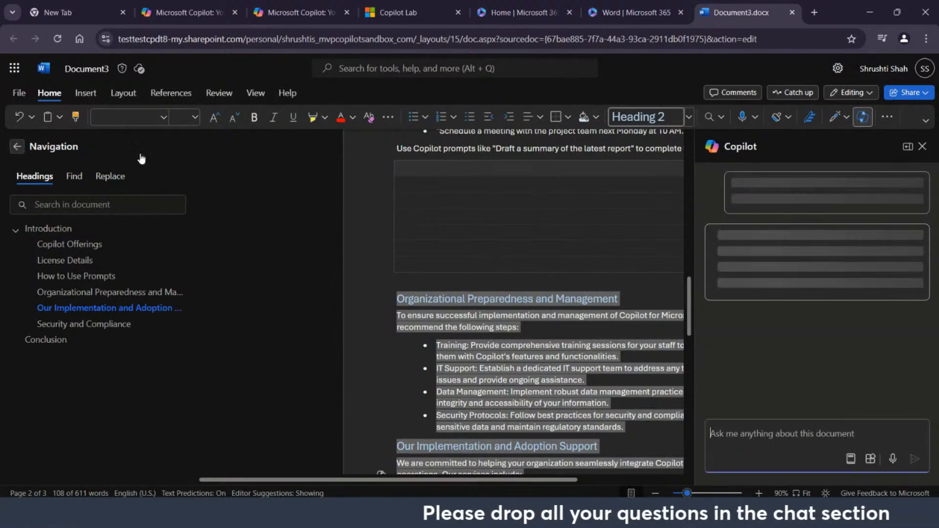
click(17, 146)
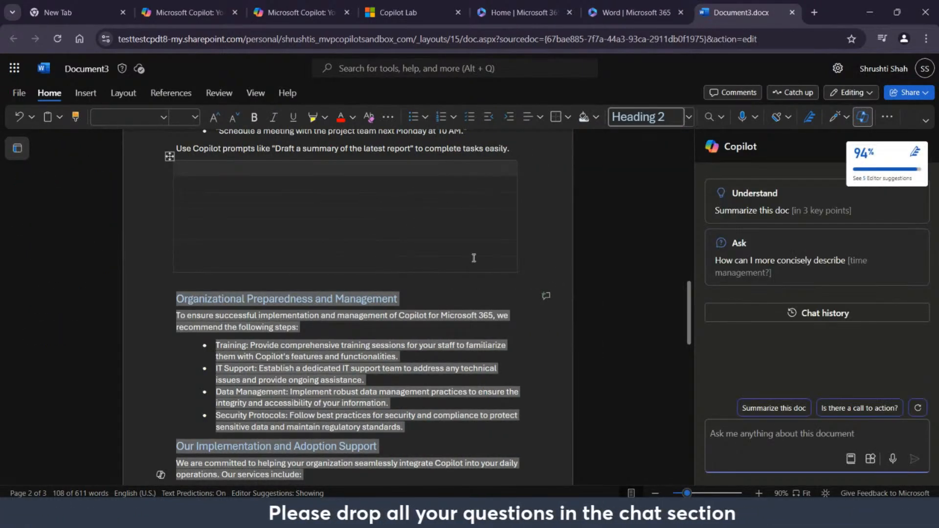
click(496, 315)
scroll(257, 327, up, 15)
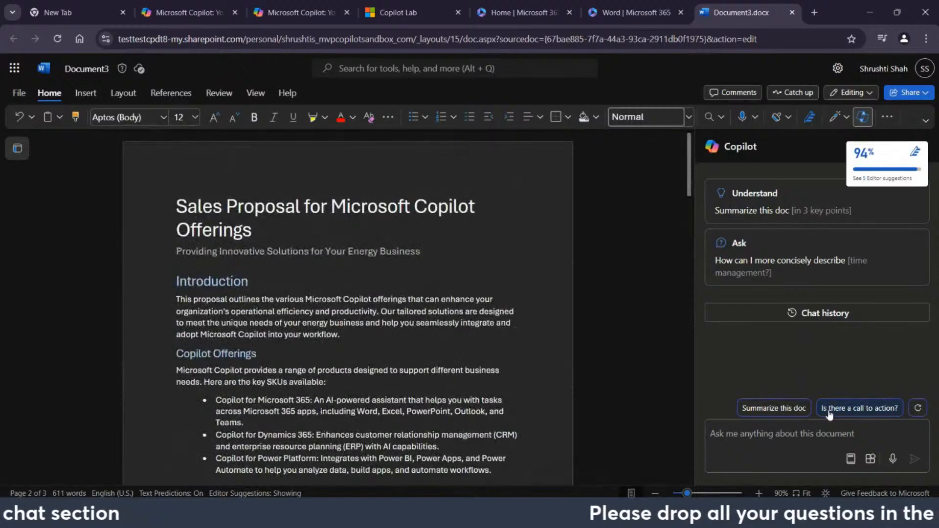
- Ask the document's Copilot chat "What is the security layer in Microsoft 365 Copilot"
text(What is)
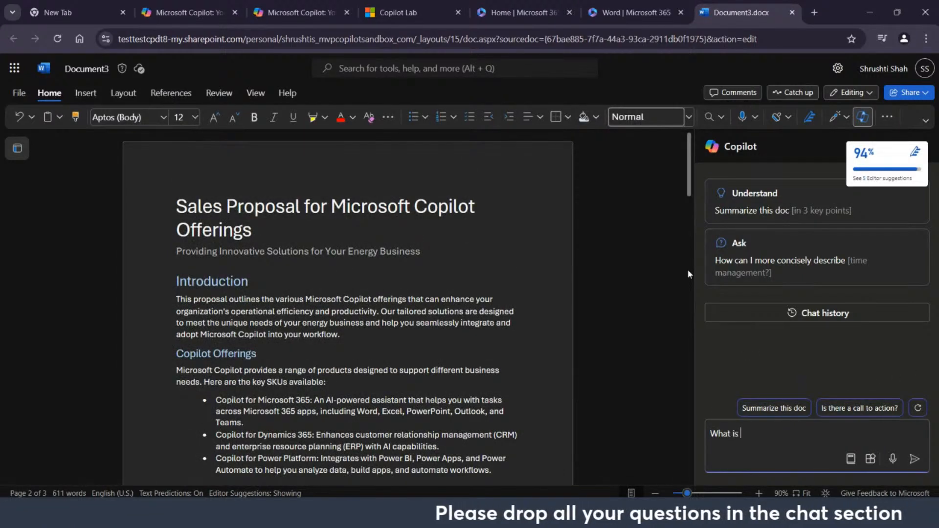
text( the security)
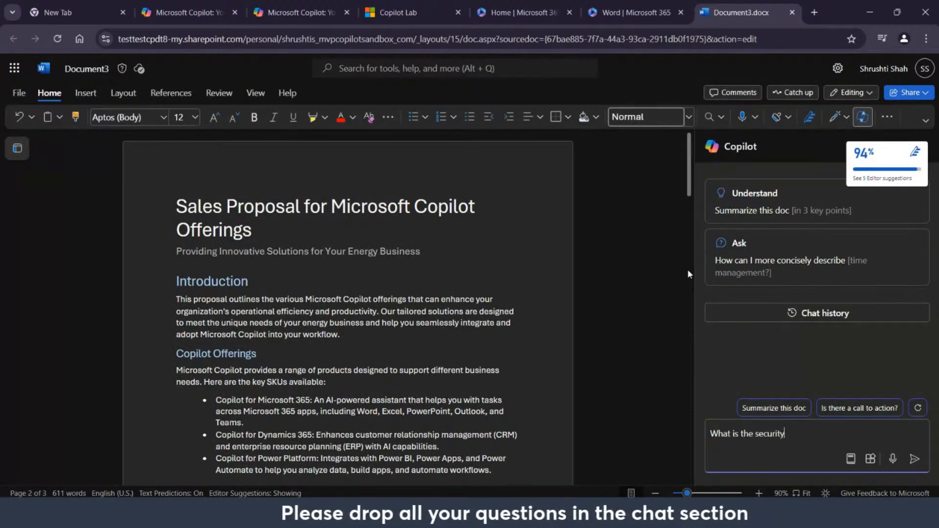
text( layer in Microsoft 3)
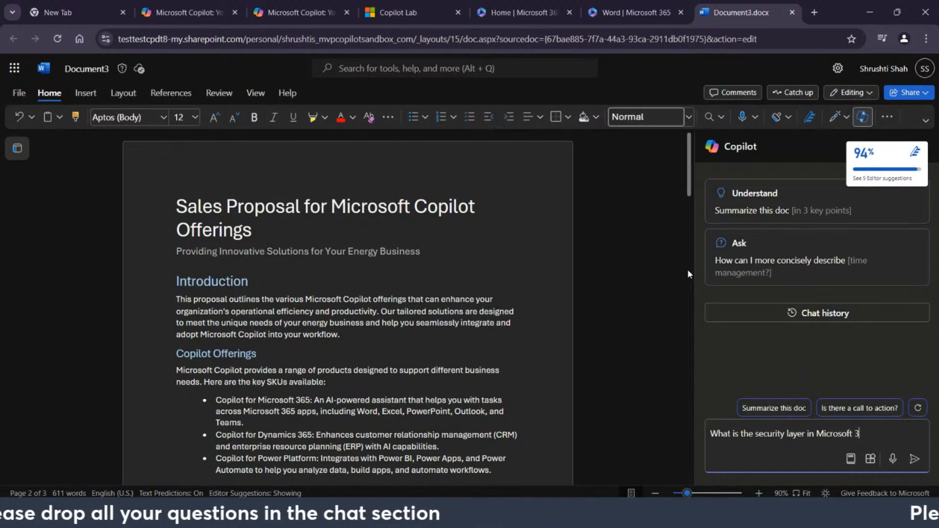
text(65 Copilot)
key(Return)
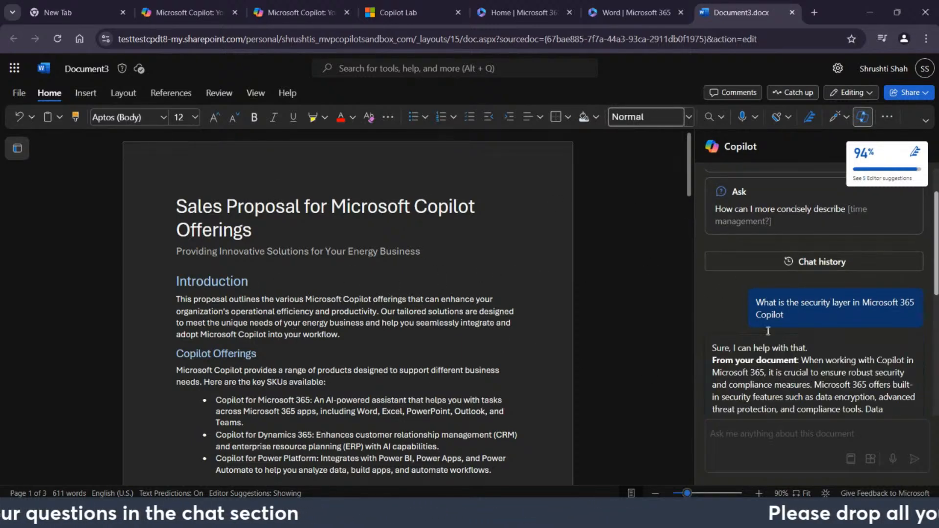
- Read through Copilot's security answer and follow its citation 2 to the source passage in the proposal
scroll(823, 316, up, 5)
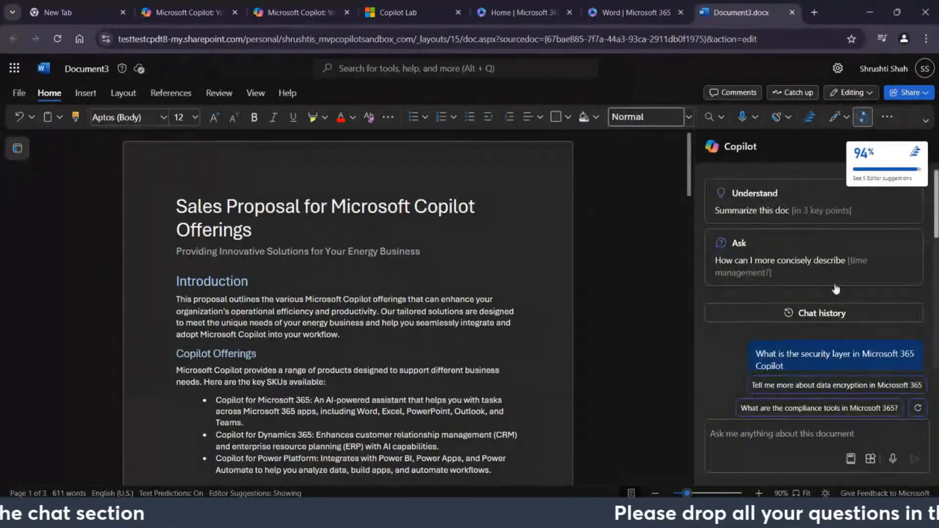
scroll(836, 285, down, 4)
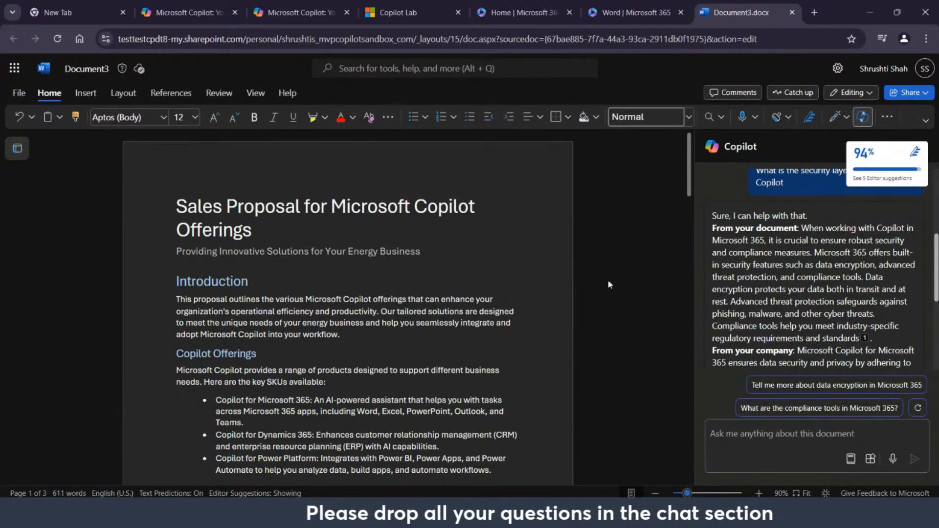
scroll(346, 309, down, 10)
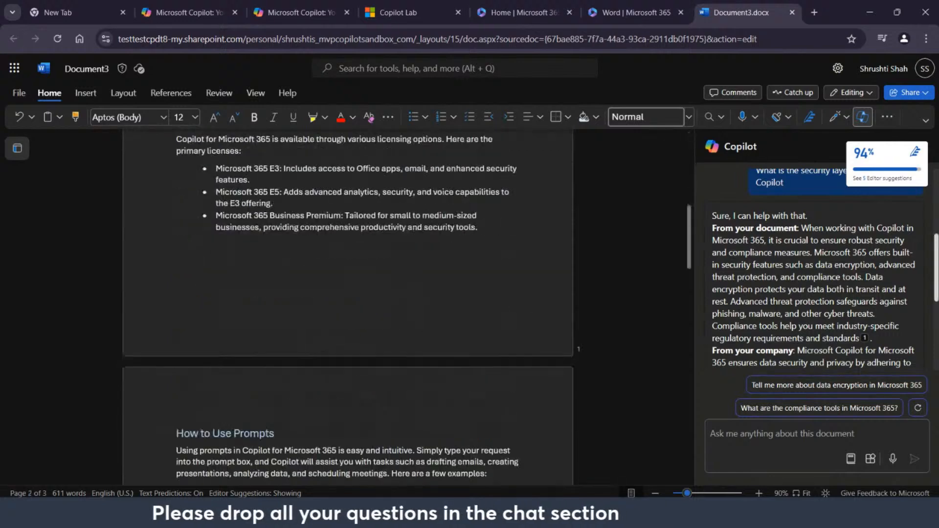
scroll(874, 258, down, 3)
scroll(831, 284, up, 4)
scroll(771, 302, down, 5)
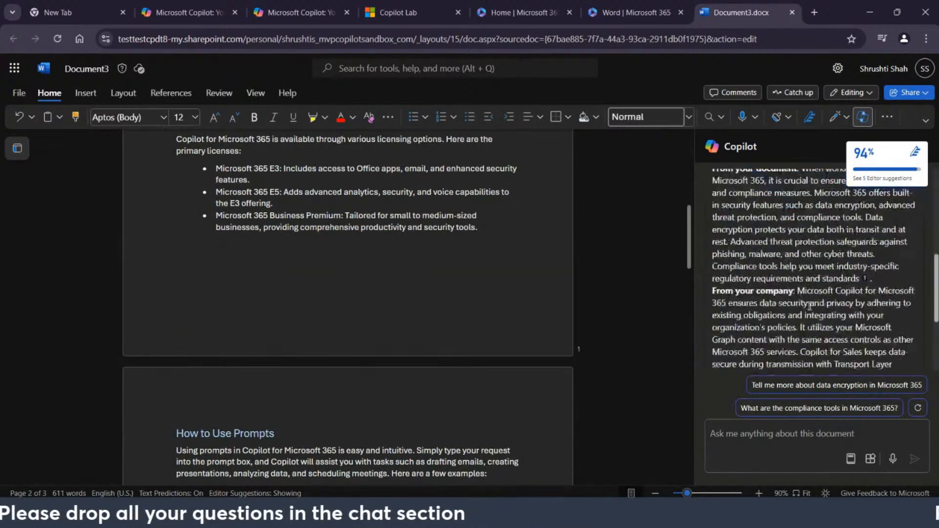
scroll(771, 302, down, 2)
mouse_move(763, 279)
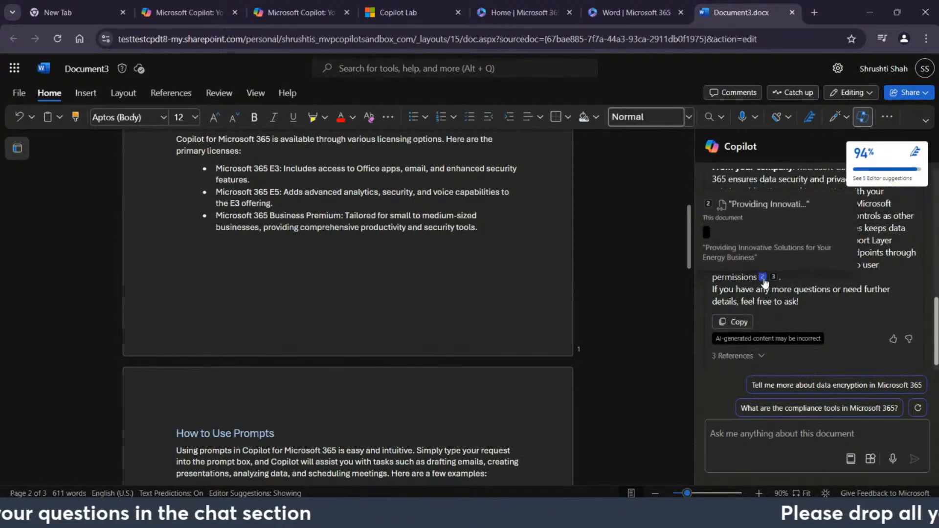
click(746, 204)
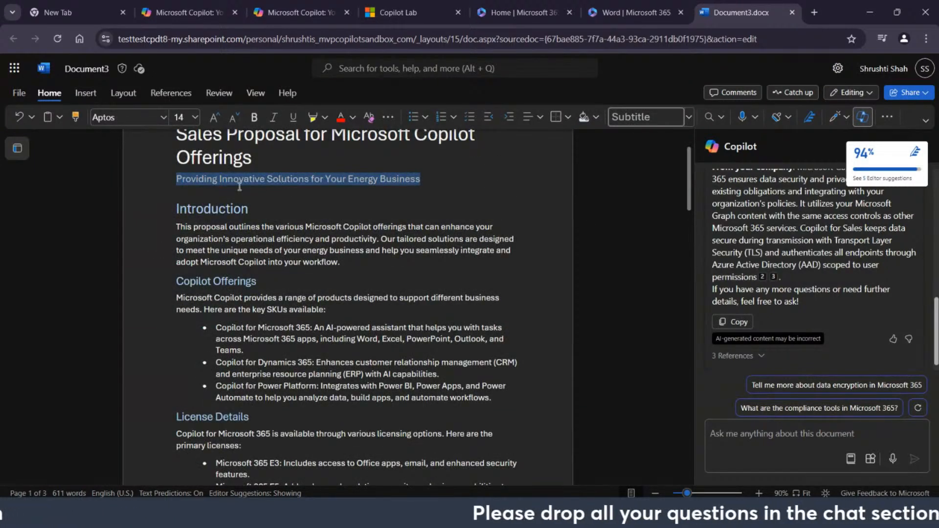
click(240, 184)
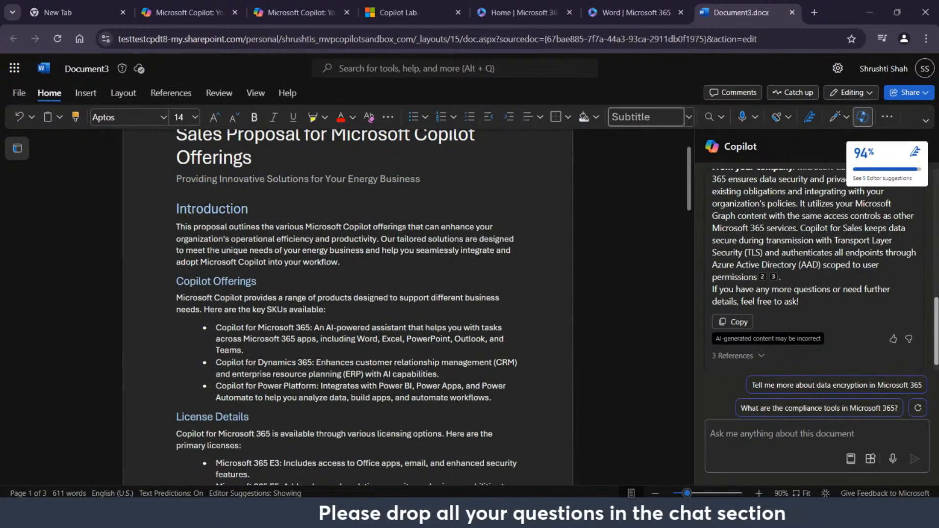
- Follow citations 1 and 3 of the security answer to their source passages in the proposal
scroll(914, 250, up, 3)
scroll(855, 273, up, 3)
click(865, 327)
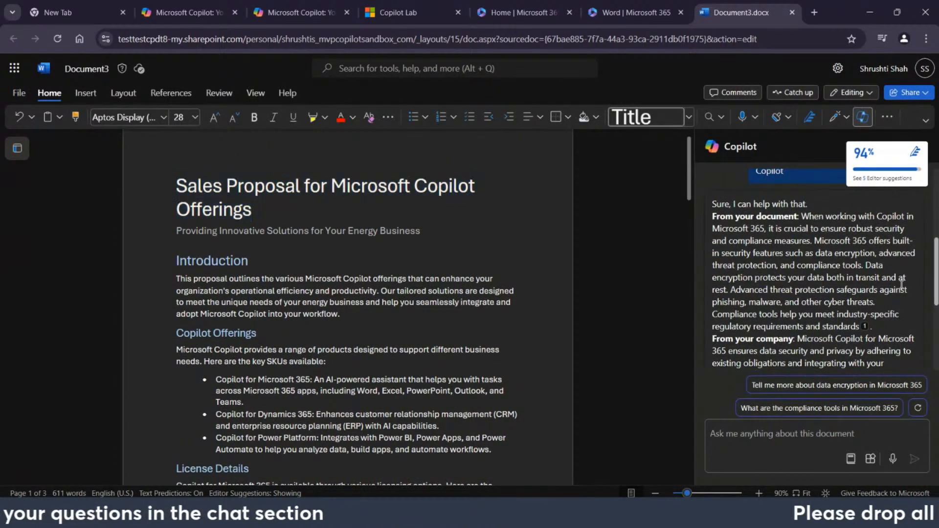
scroll(780, 327, down, 4)
click(773, 267)
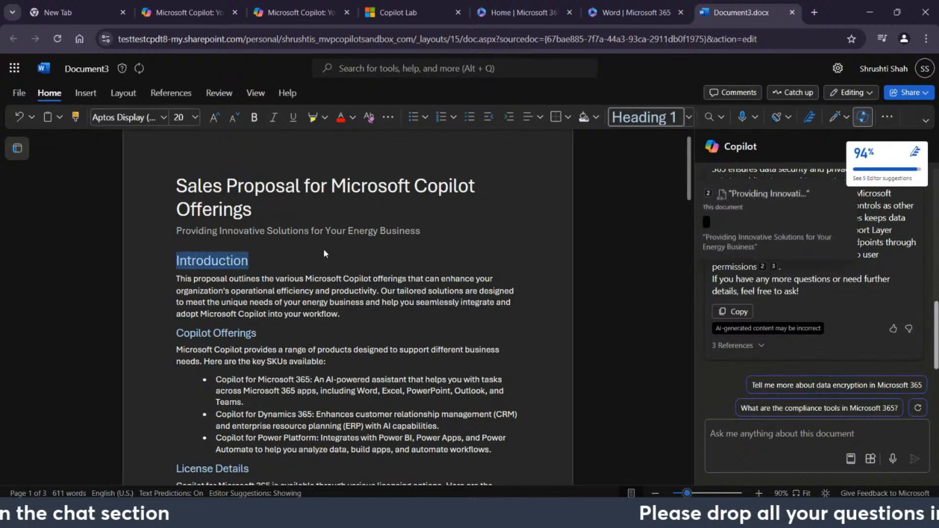
- Examine the "From your document" and "From your company" parts of the security answer, including the references and suggested follow-up questions
scroll(849, 298, up, 4)
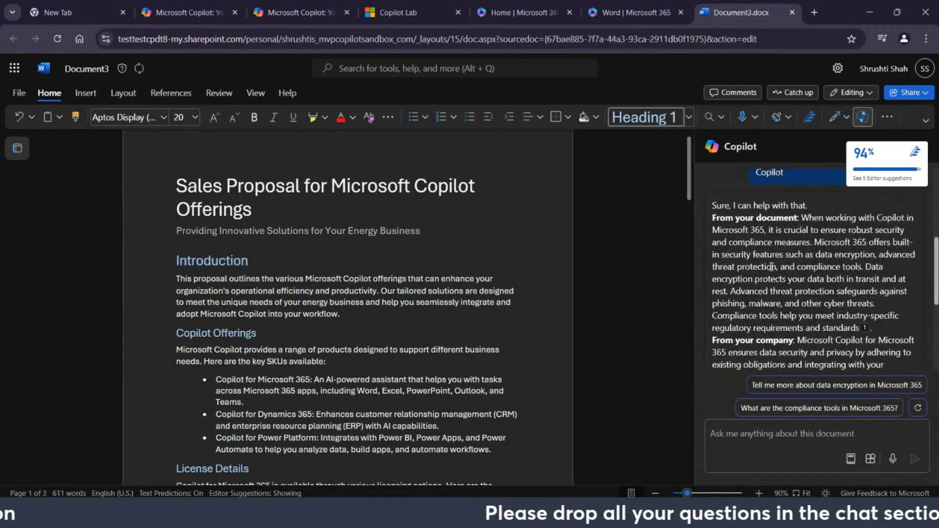
drag(715, 218, 722, 346)
click(846, 195)
scroll(782, 273, down, 3)
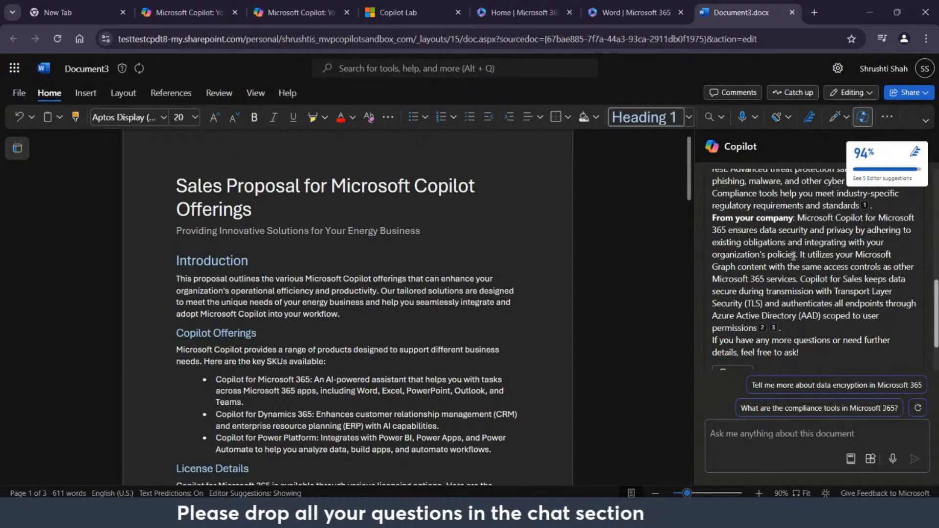
scroll(804, 274, down, 2)
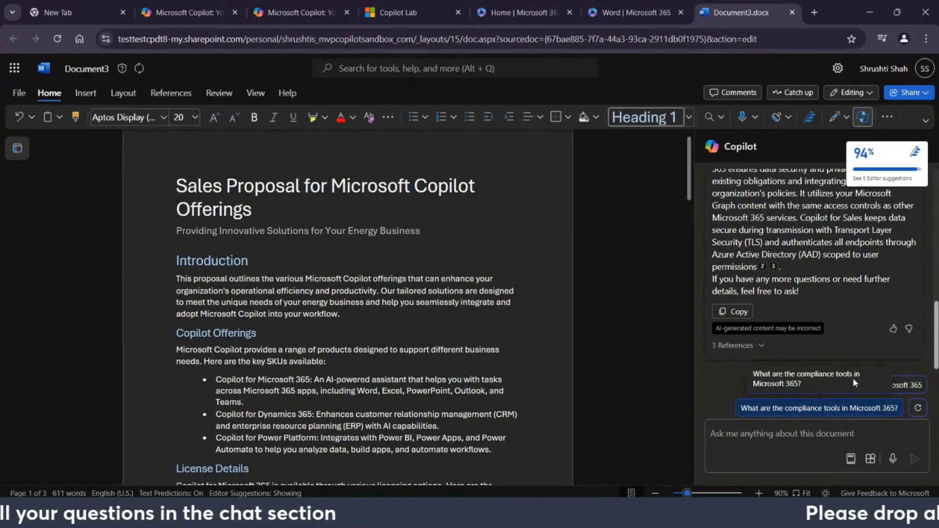
scroll(806, 274, up, 5)
scroll(914, 272, down, 2)
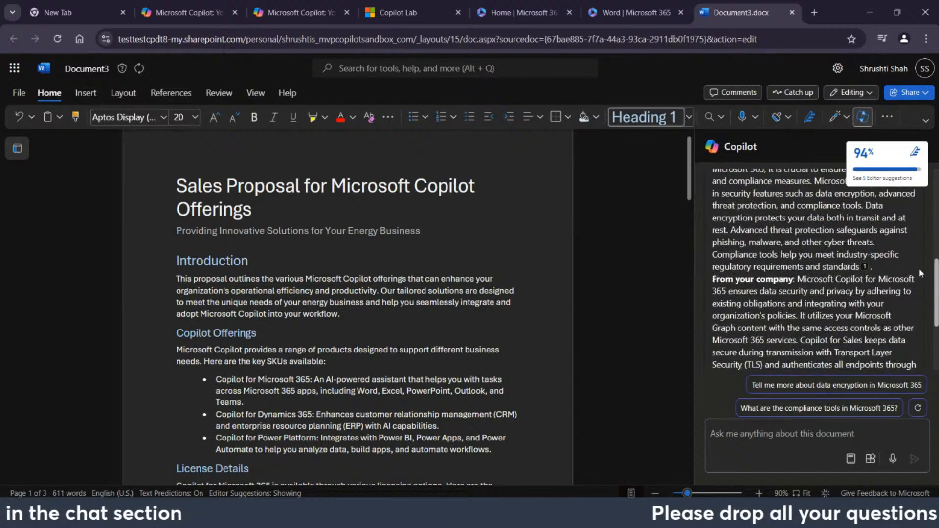
scroll(903, 277, down, 3)
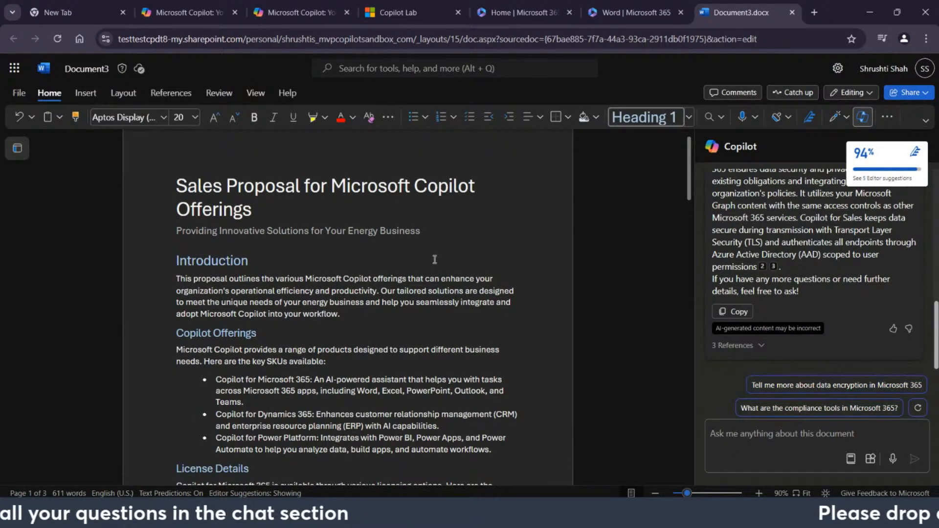
scroll(804, 318, up, 4)
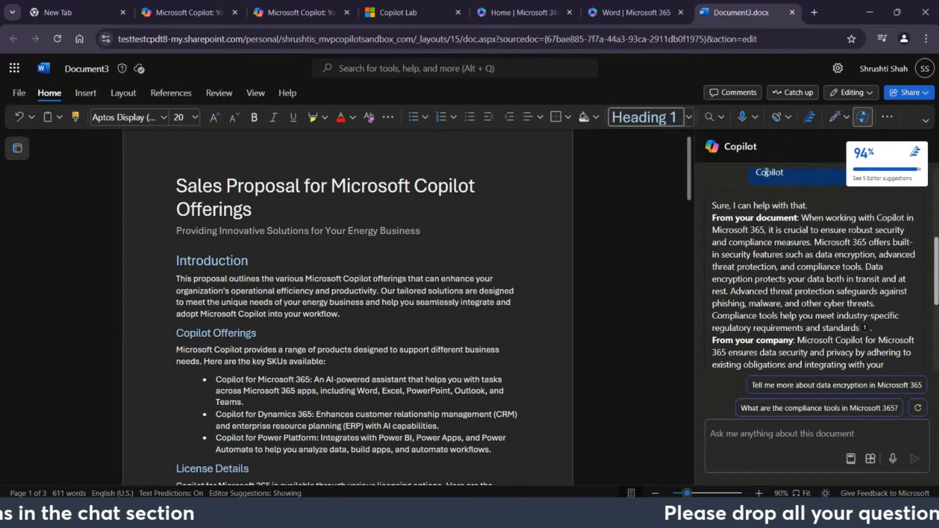
scroll(799, 317, down, 4)
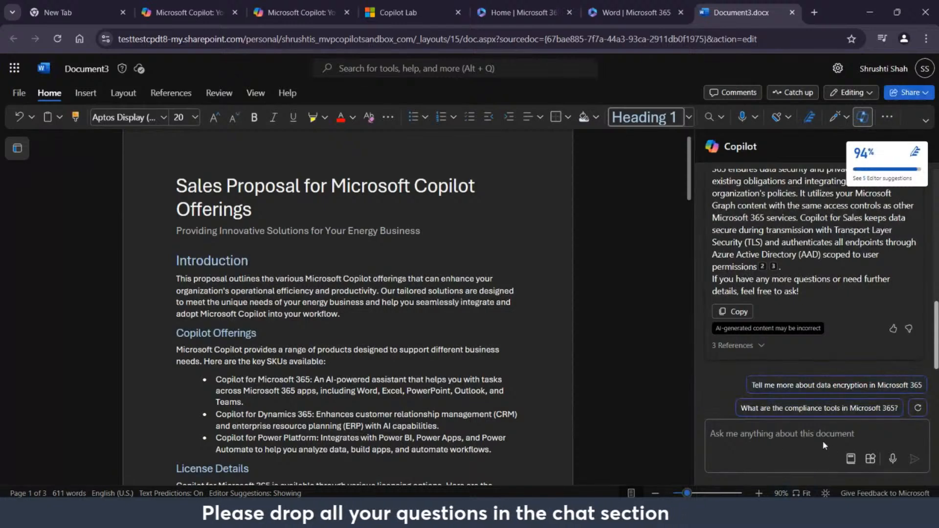
- Show the chat's search and plugin options to check the Web content setting, and review the security answer again
click(870, 459)
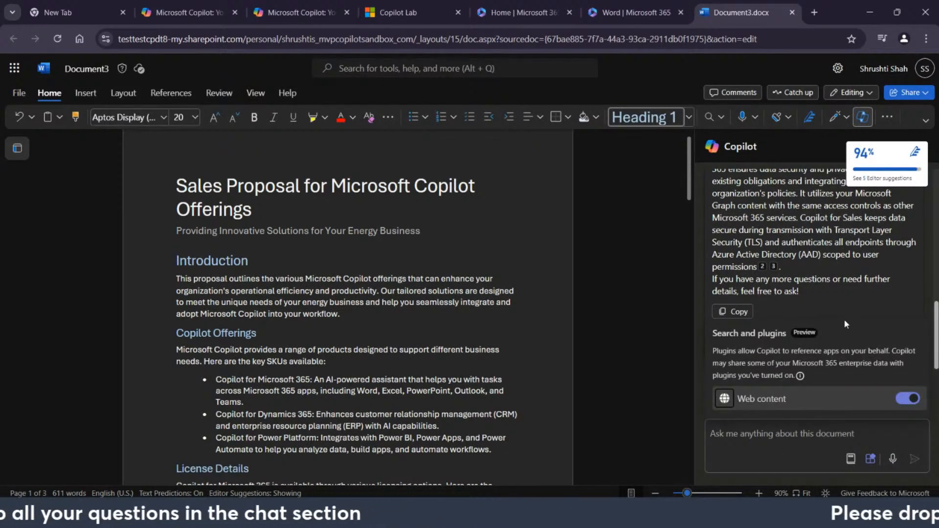
scroll(788, 210, up, 5)
scroll(787, 210, up, 2)
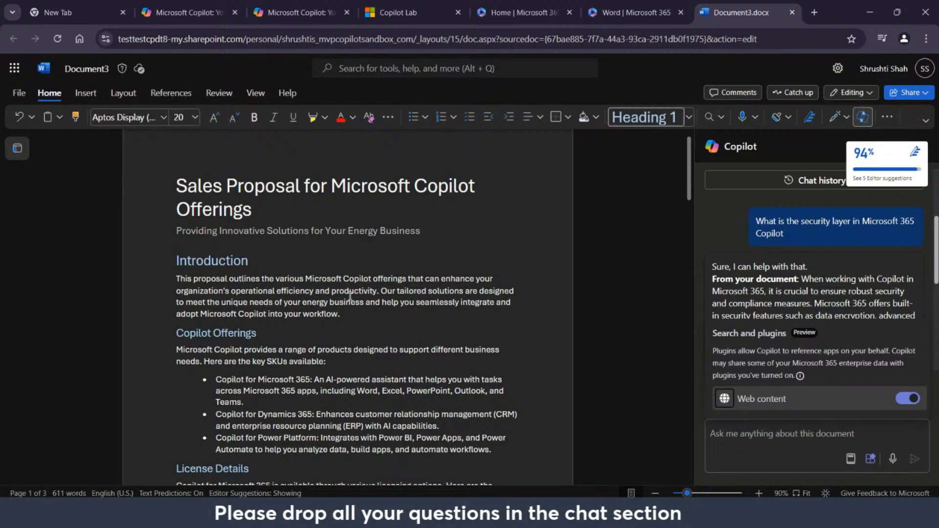
scroll(807, 283, down, 3)
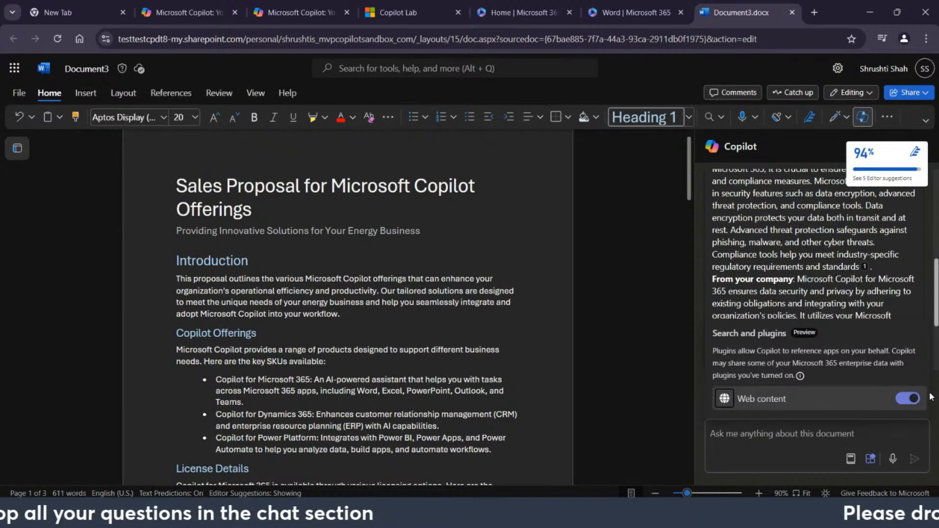
- Ask Copilot "What is chocolate cookie" in the chat with Web content left enabled
click(769, 435)
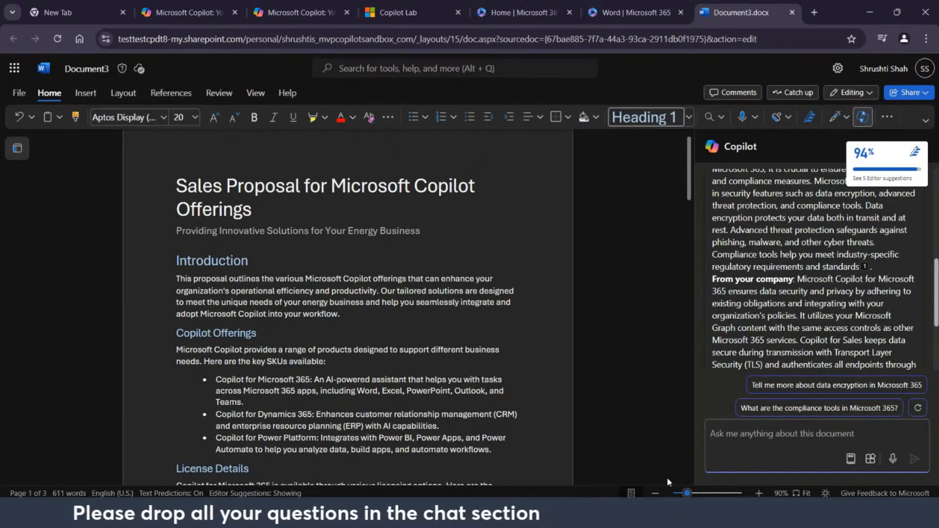
text(What i)
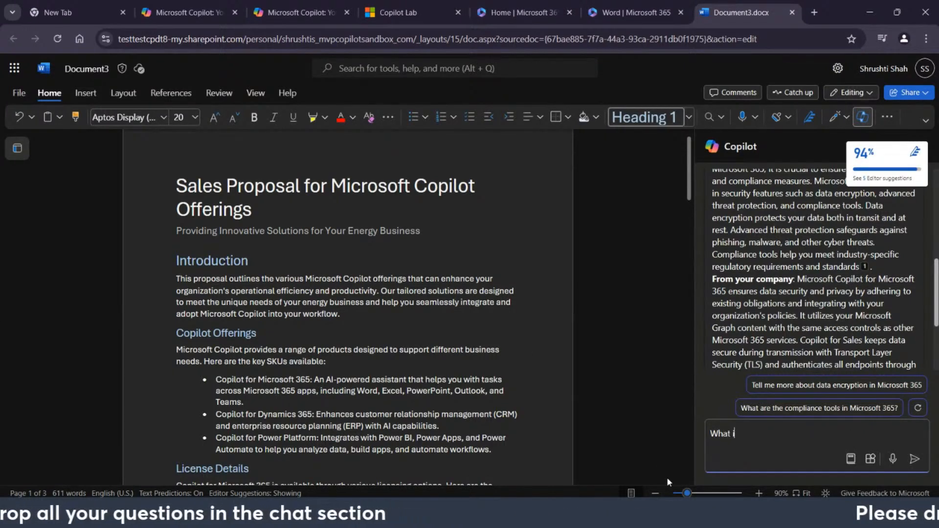
text(s chocolae)
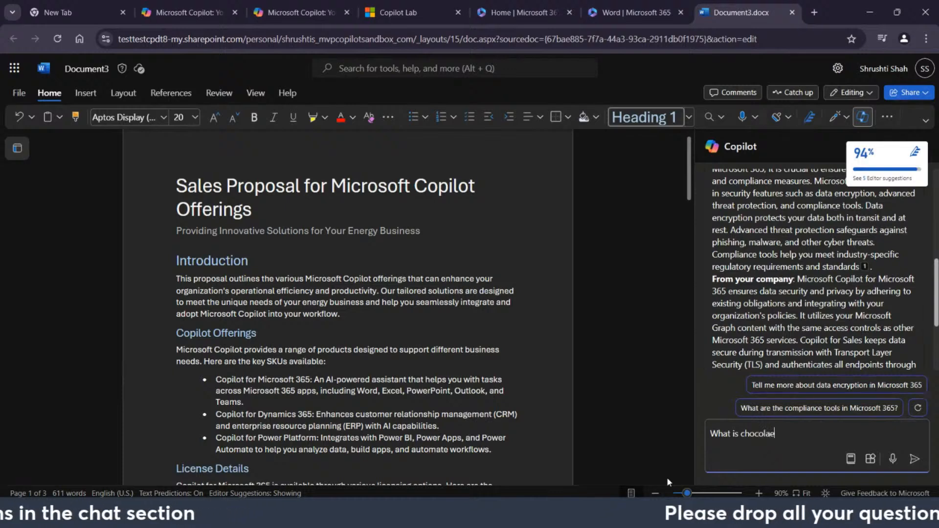
key(BackSpace)
text(te )
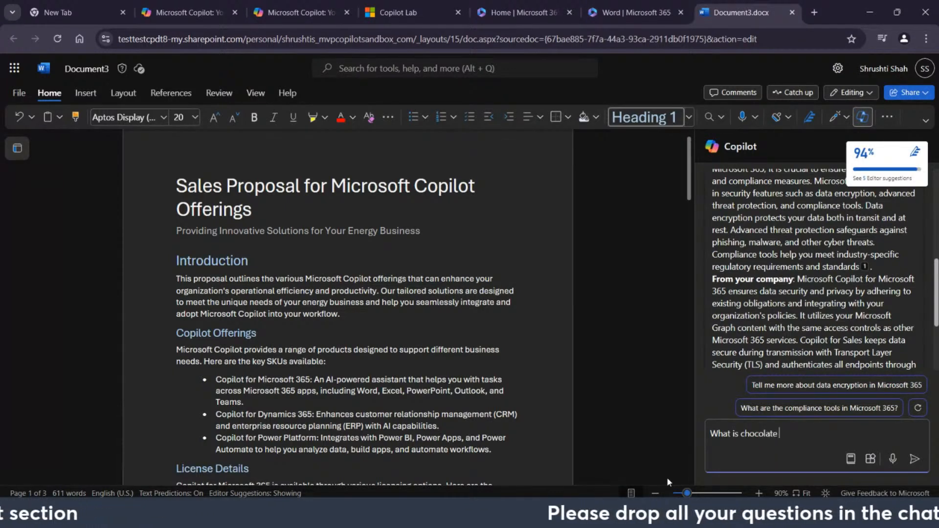
text(cookie)
key(Return)
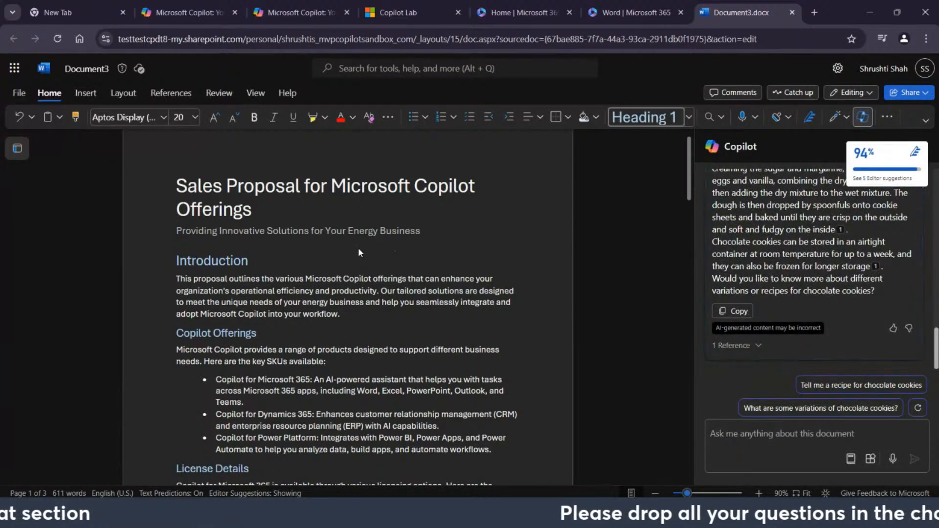
- Turn off the Web content plugin for the Copilot chat and close the plugin options
click(870, 458)
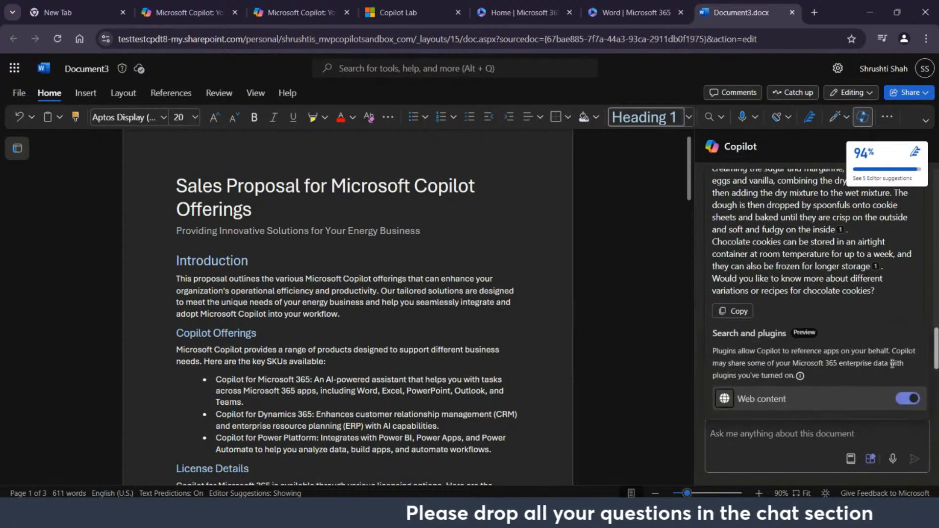
click(909, 400)
click(775, 442)
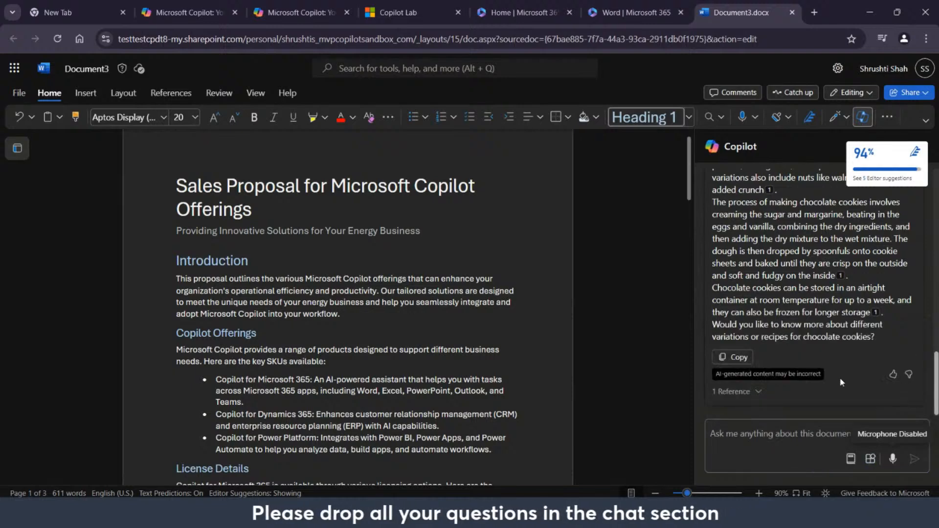
- Ask Copilot "What is coffee?" in the chat with Web content turned off
scroll(744, 243, up, 5)
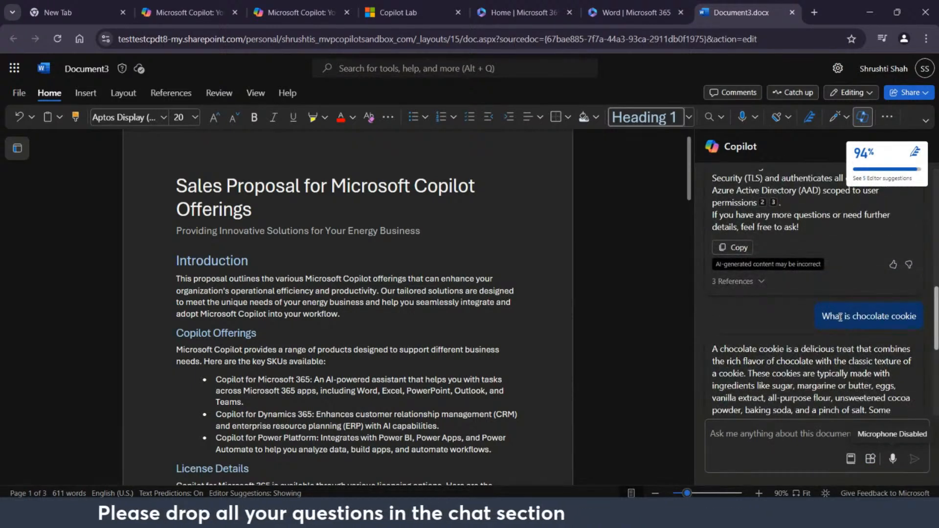
scroll(827, 322, down, 5)
click(759, 440)
text(What is chocolate cookie)
key(BackSpace)
key(BackSpace)
key(BackSpace)
key(BackSpace)
key(BackSpace)
key(BackSpace)
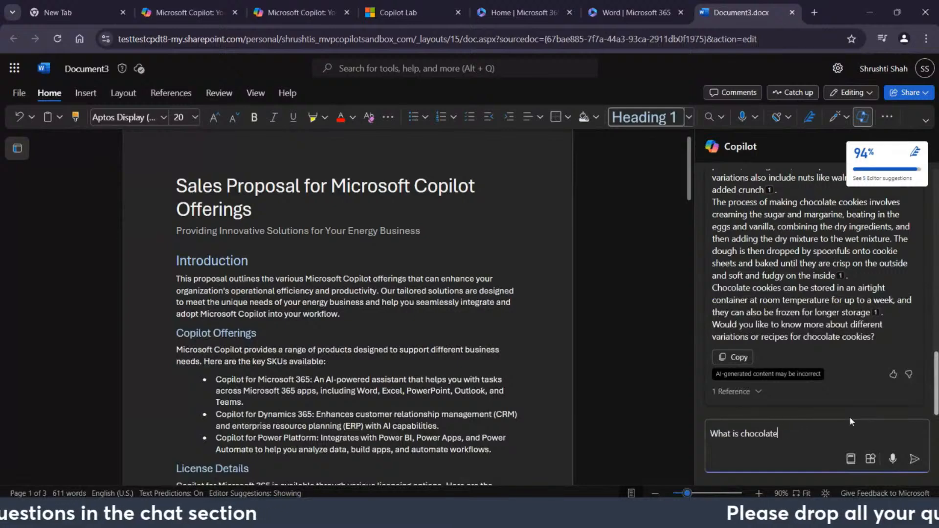
key(BackSpace)
key(BackSpace)
key(BackSpace)
key(BackSpace)
key(BackSpace)
key(BackSpace)
key(BackSpace)
key(BackSpace)
key(BackSpace)
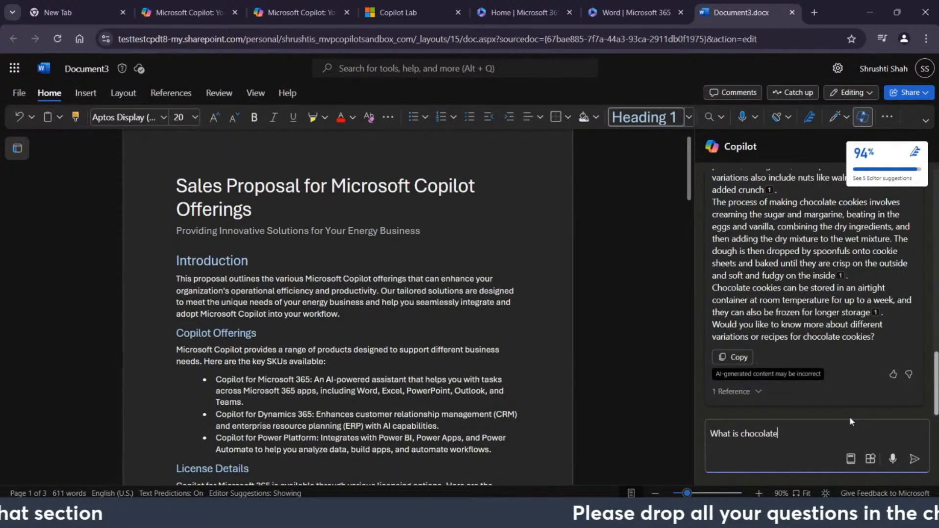
text(o)
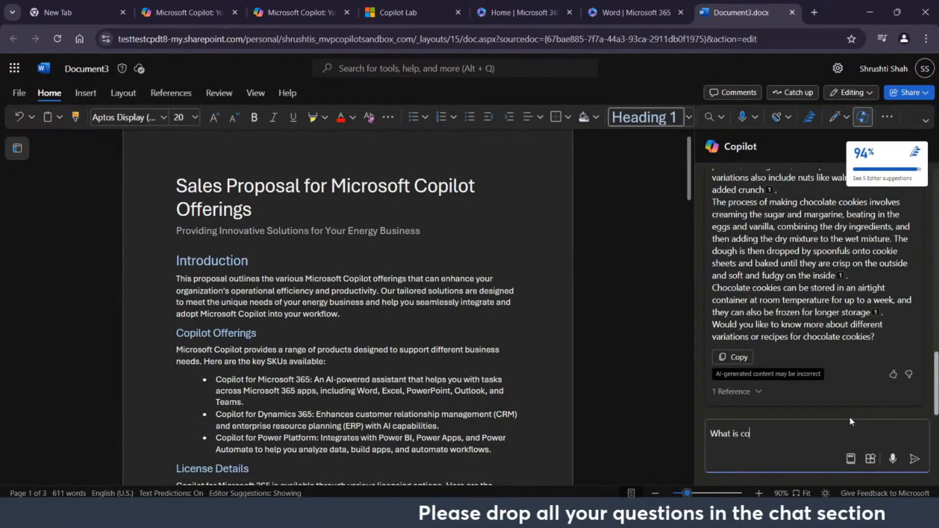
text(ffee?)
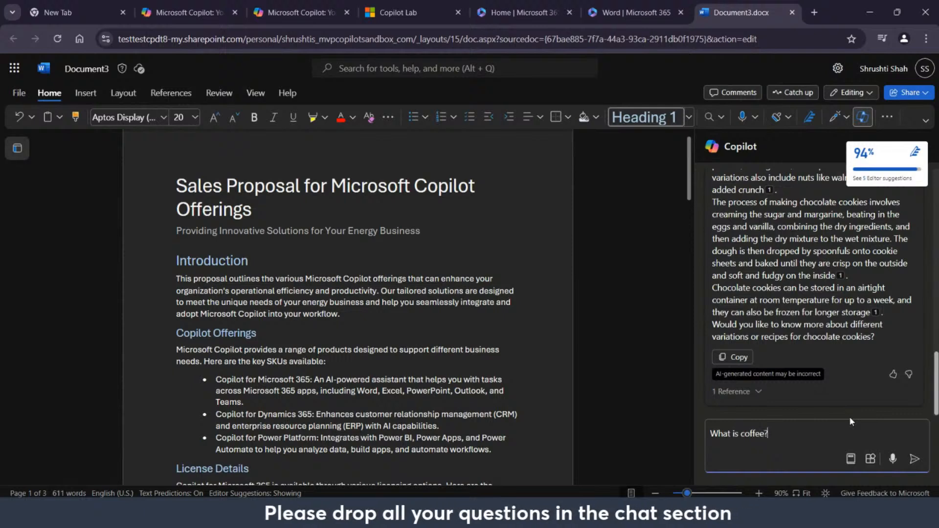
key(Return)
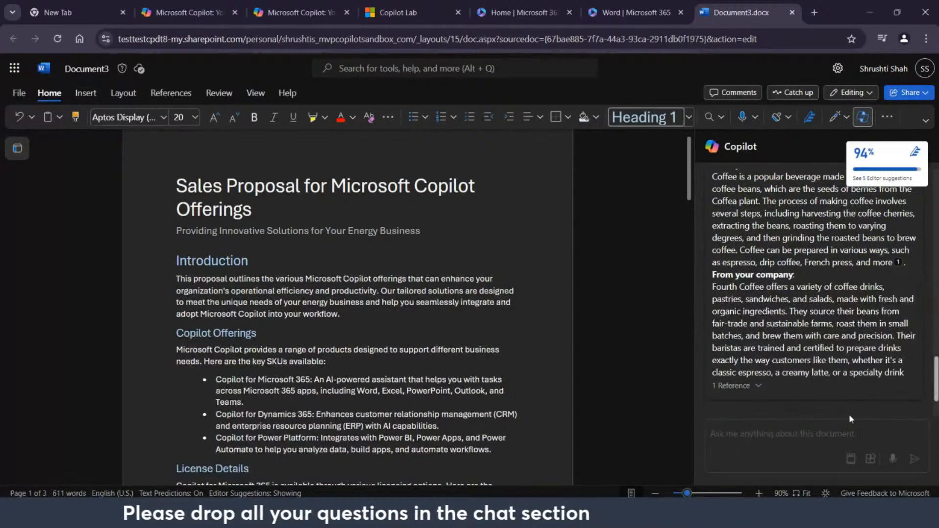
- Examine the "From your document" and "From your company" parts of the coffee answer, including the sources behind their citations
mouse_move(841, 269)
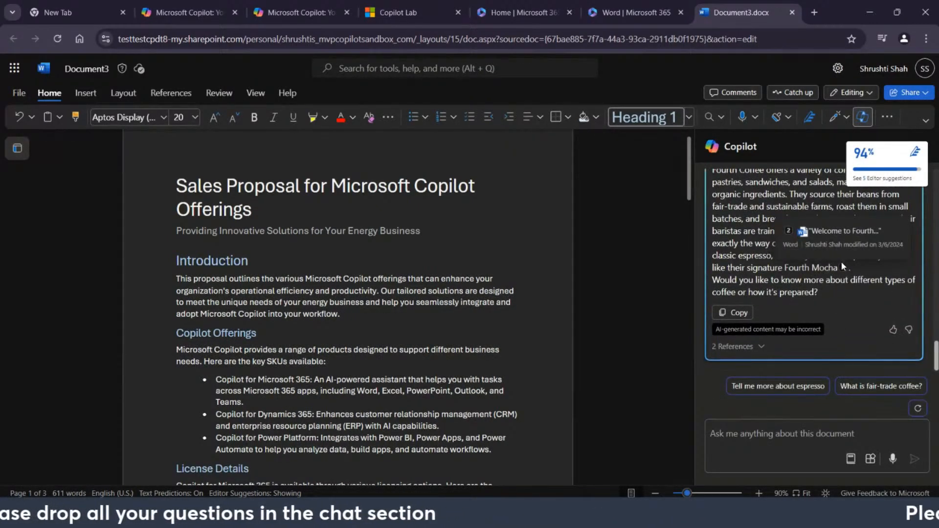
scroll(868, 285, up, 5)
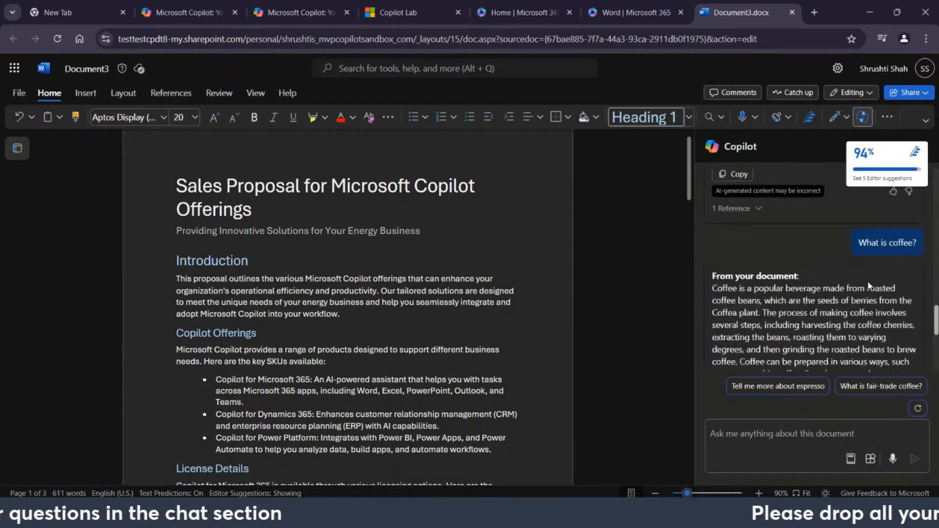
scroll(888, 240, down, 5)
scroll(841, 298, up, 5)
scroll(864, 287, down, 5)
scroll(837, 322, up, 2)
scroll(843, 313, up, 3)
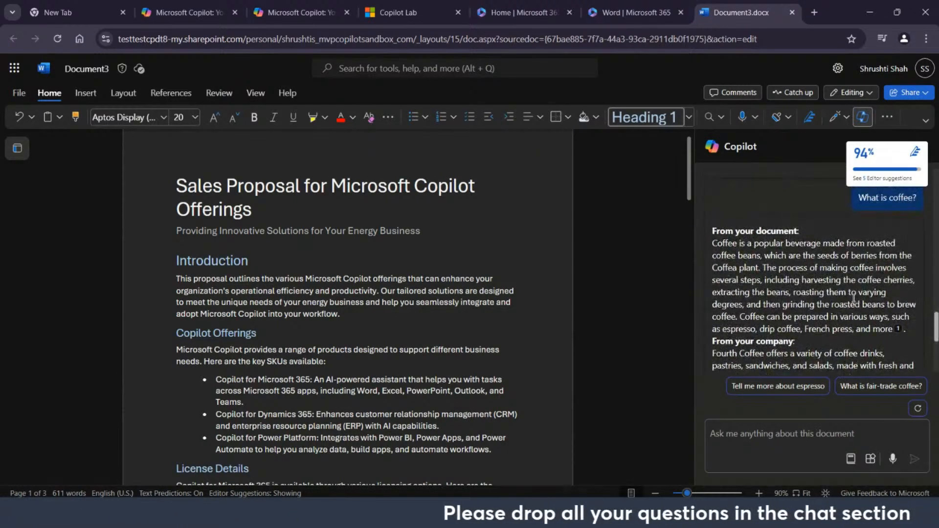
mouse_move(899, 330)
scroll(763, 290, up, 2)
scroll(815, 313, down, 6)
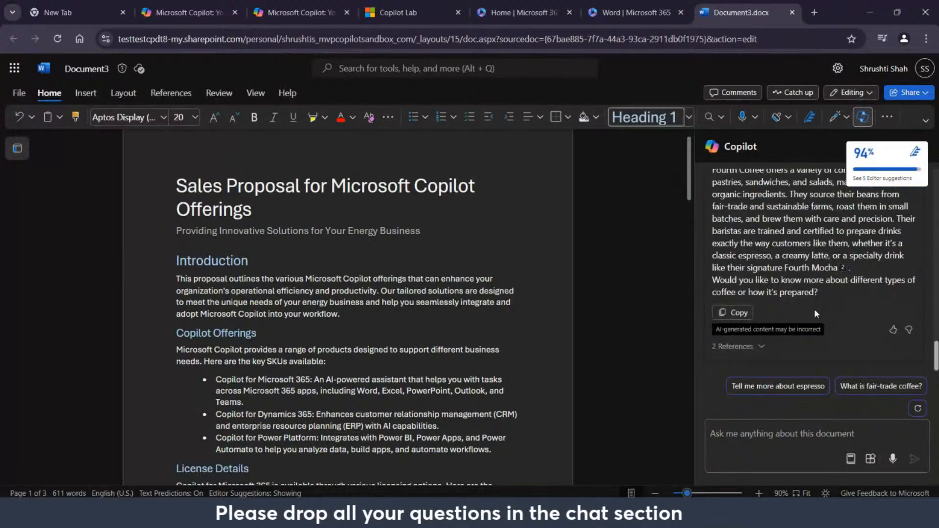
- Ask Copilot in the chat "Find me the different flavours of coffee"
click(729, 429)
text(Fir)
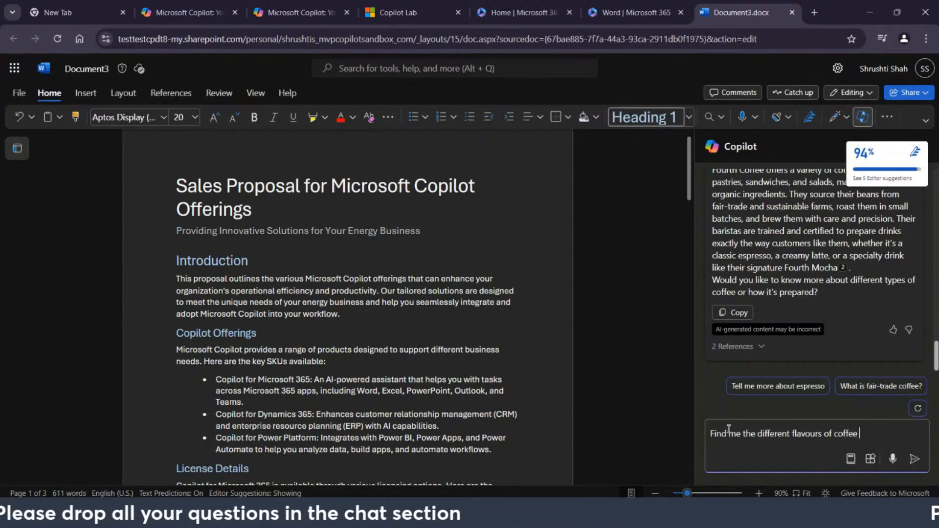
key(Return)
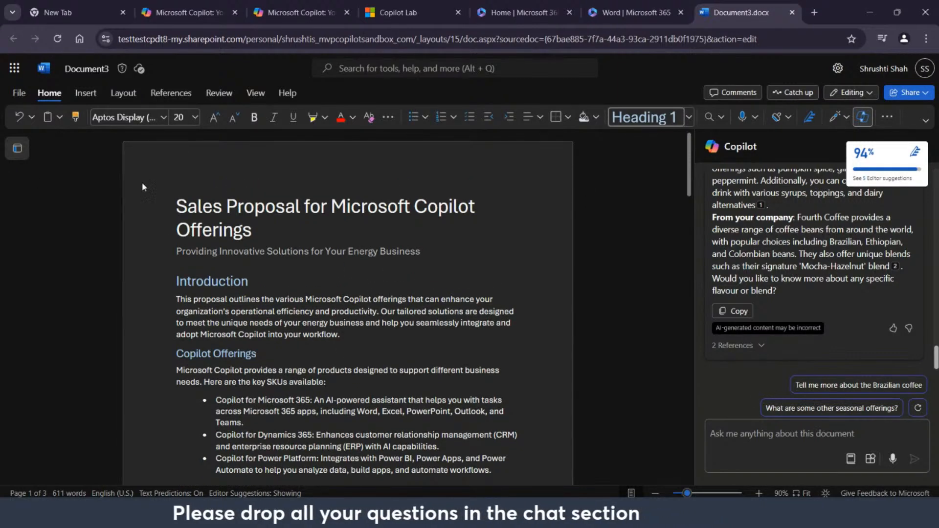
- Review the coffee flavours answer and compare it with the earlier "What is coffee?" answer in the chat
scroll(771, 267, up, 5)
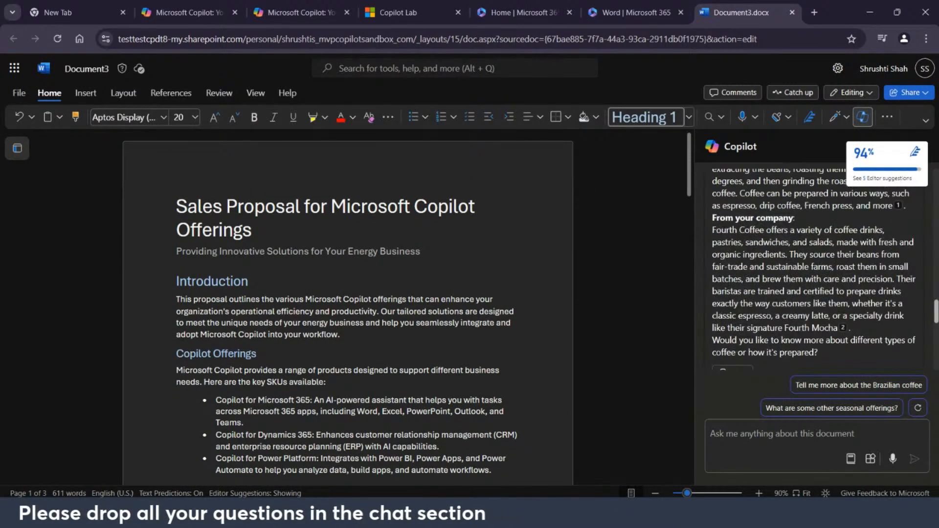
scroll(771, 267, up, 2)
scroll(771, 267, down, 6)
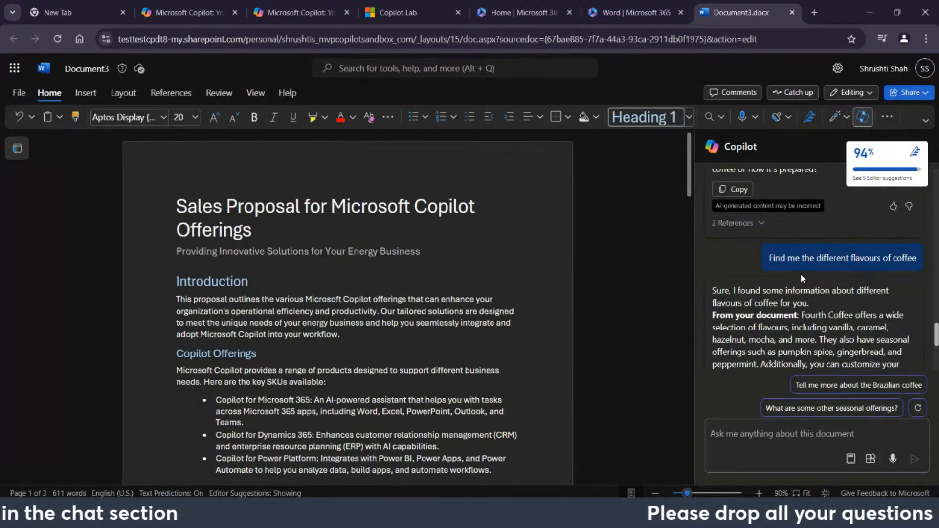
scroll(801, 272, up, 3)
scroll(806, 264, up, 4)
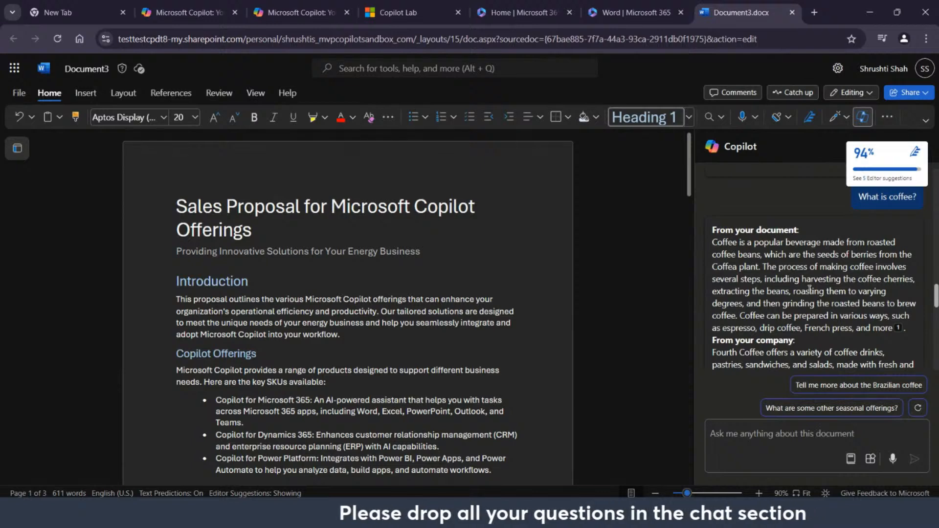
scroll(809, 289, up, 1)
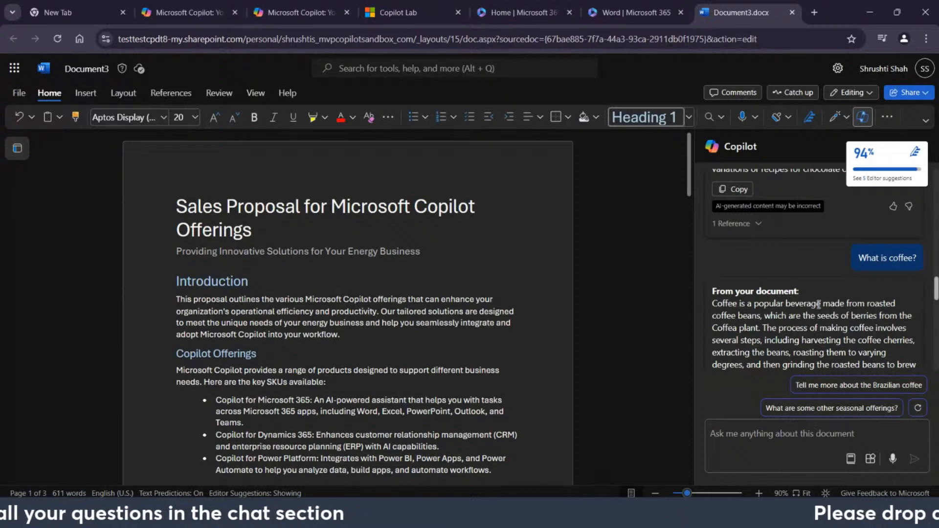
scroll(812, 266, down, 1)
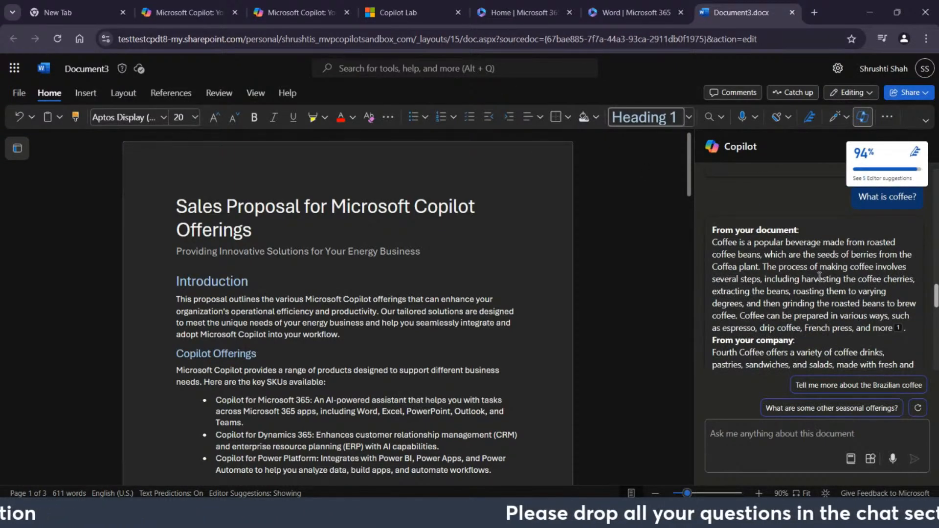
- Open the Word file cited under "From your document" in the coffee answer, look through it to the end, and return to Document3
mouse_move(898, 327)
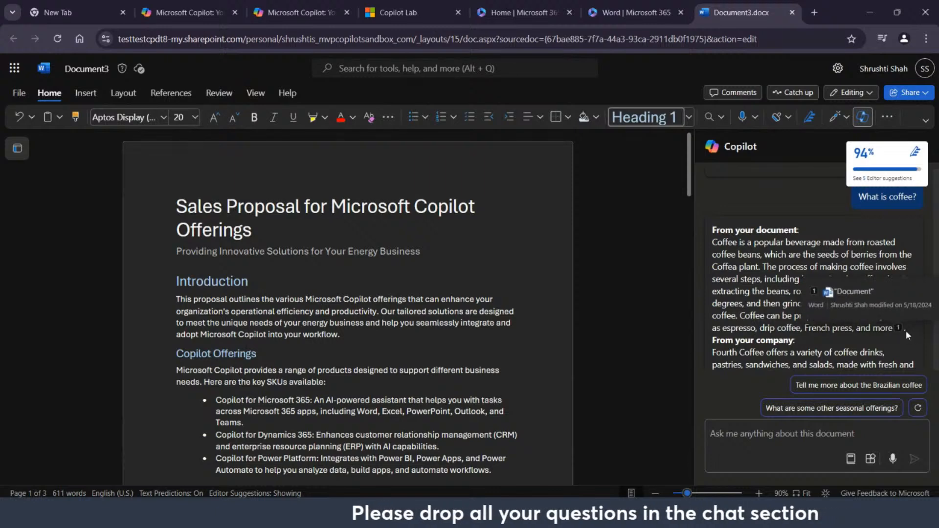
click(854, 298)
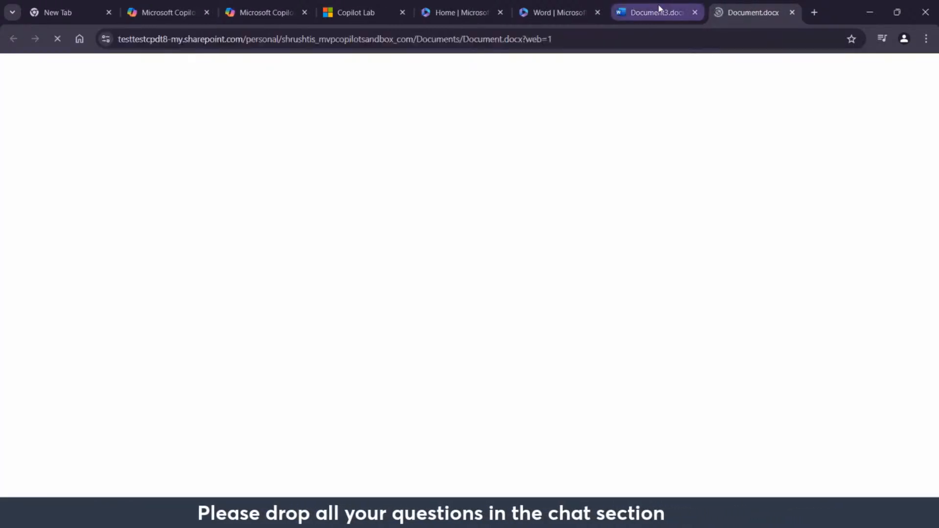
click(659, 9)
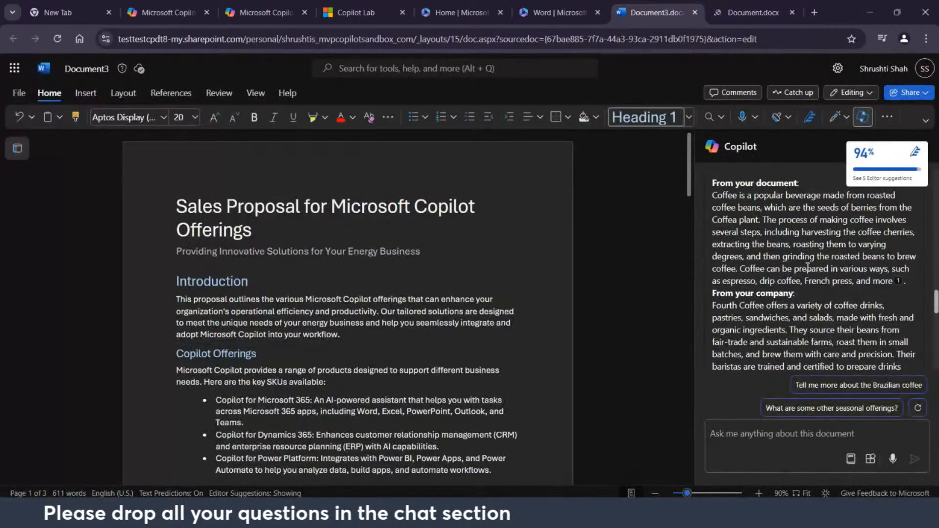
scroll(836, 264, down, 2)
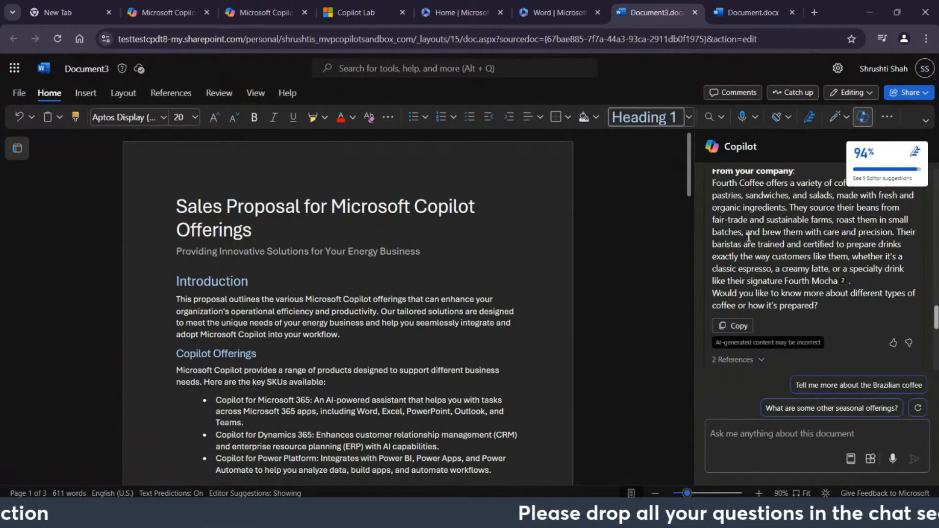
click(748, 12)
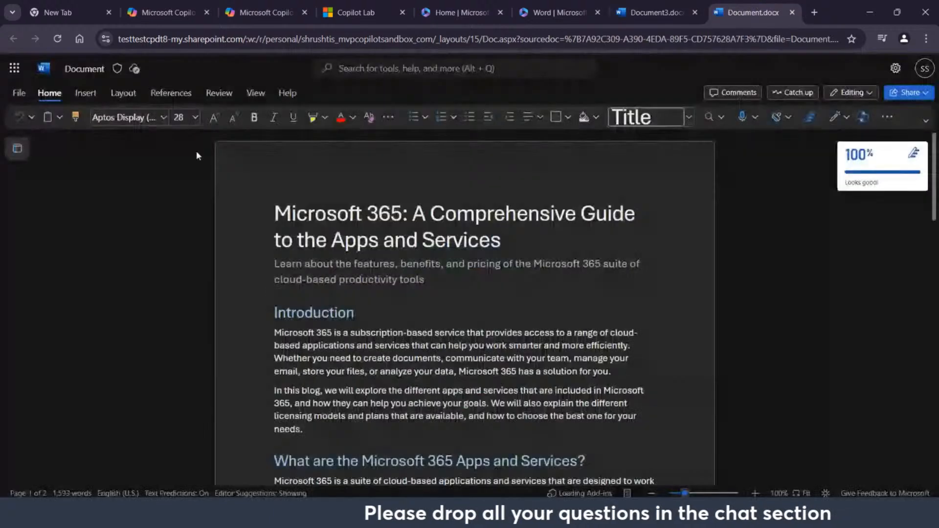
scroll(513, 210, down, 20)
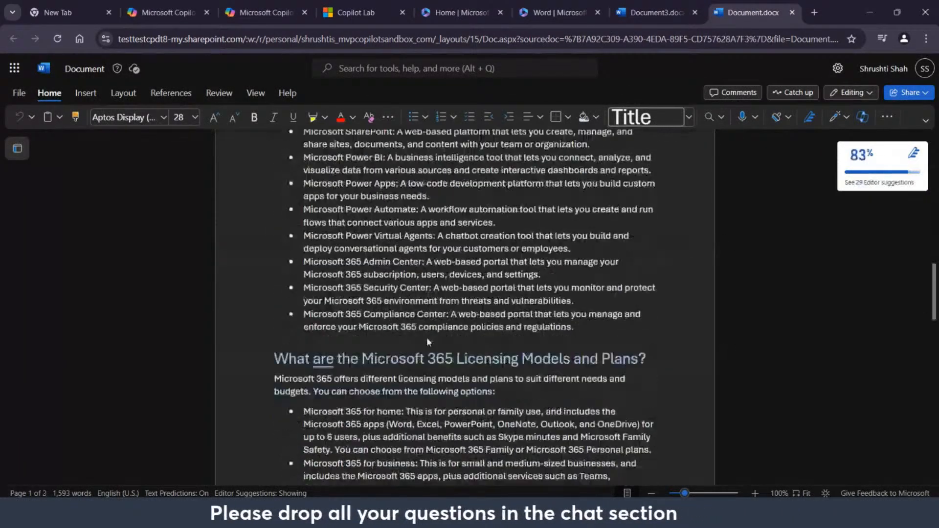
scroll(430, 336, down, 10)
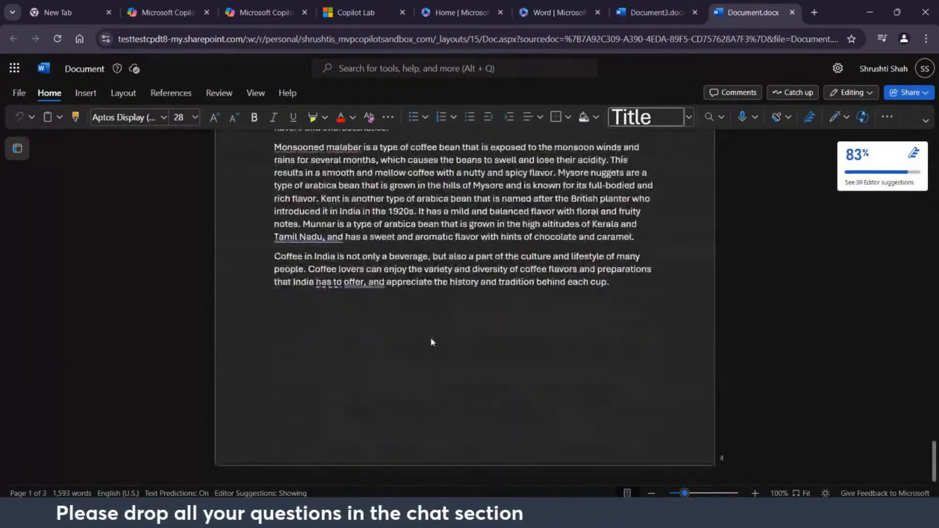
click(602, 6)
click(653, 12)
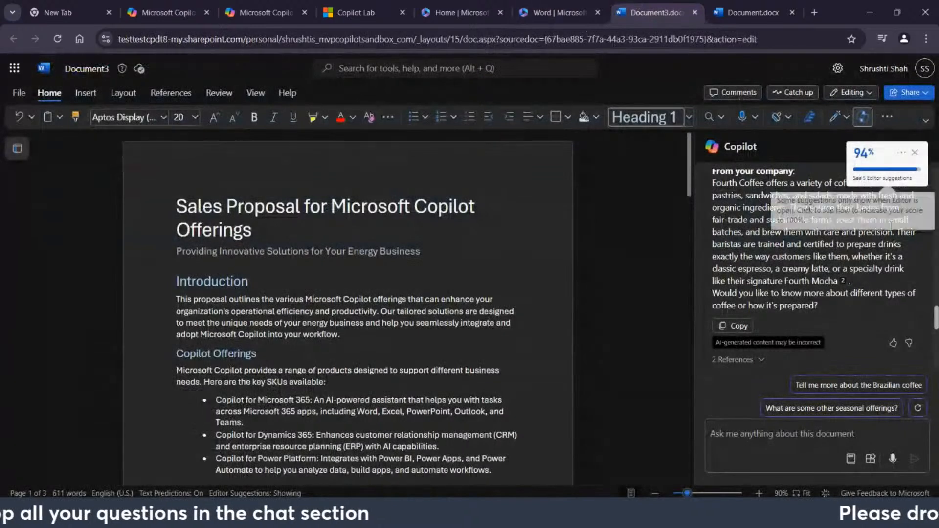
- Open the "Welcome to Fourth Coffee" document cited under "From your company" in the coffee answer and skim its text
mouse_move(842, 281)
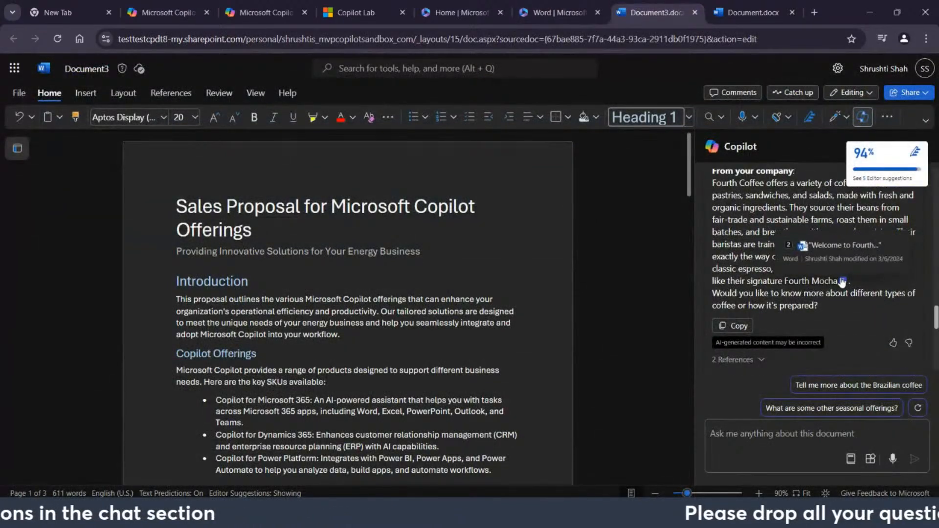
click(842, 243)
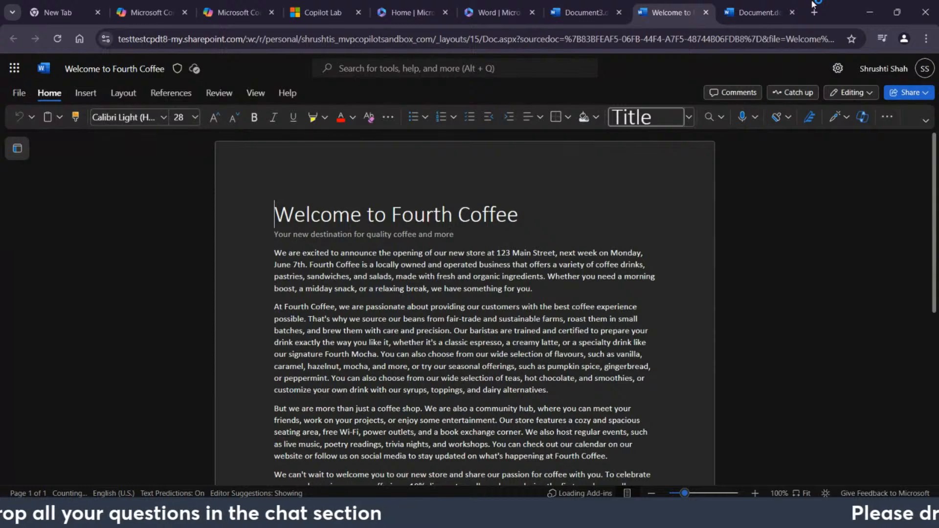
drag(274, 217, 470, 302)
scroll(459, 332, down, 6)
click(453, 348)
scroll(365, 293, up, 6)
click(328, 225)
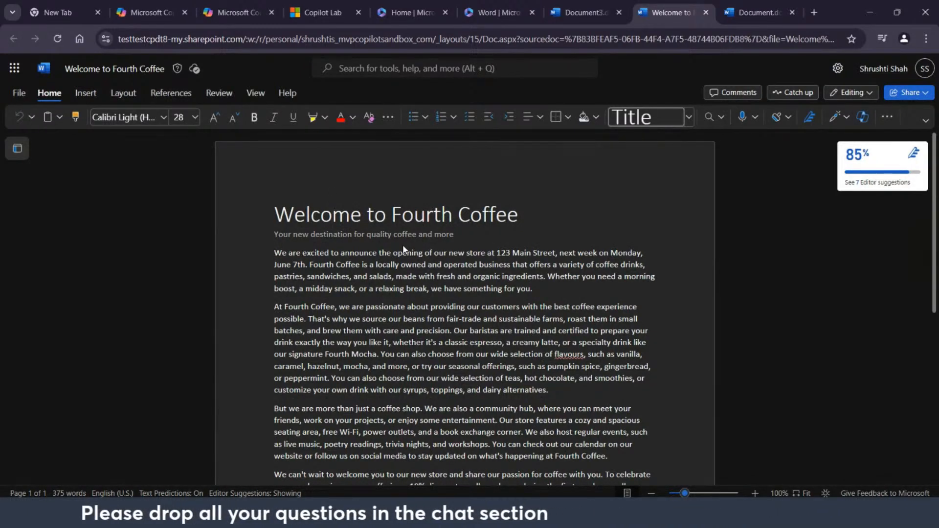
scroll(403, 250, down, 3)
scroll(401, 247, up, 3)
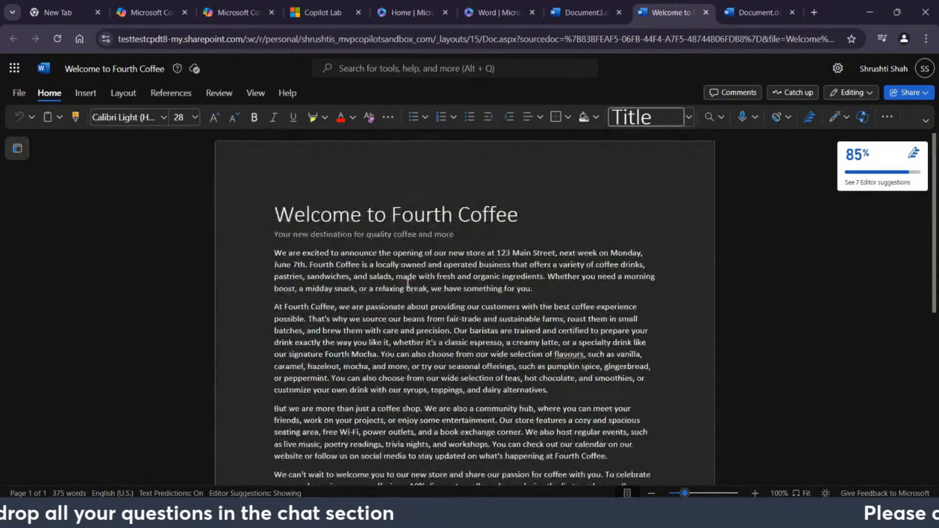
- Read the body paragraphs of the Fourth Coffee document from the store announcement through the closing invitation
drag(274, 254, 548, 389)
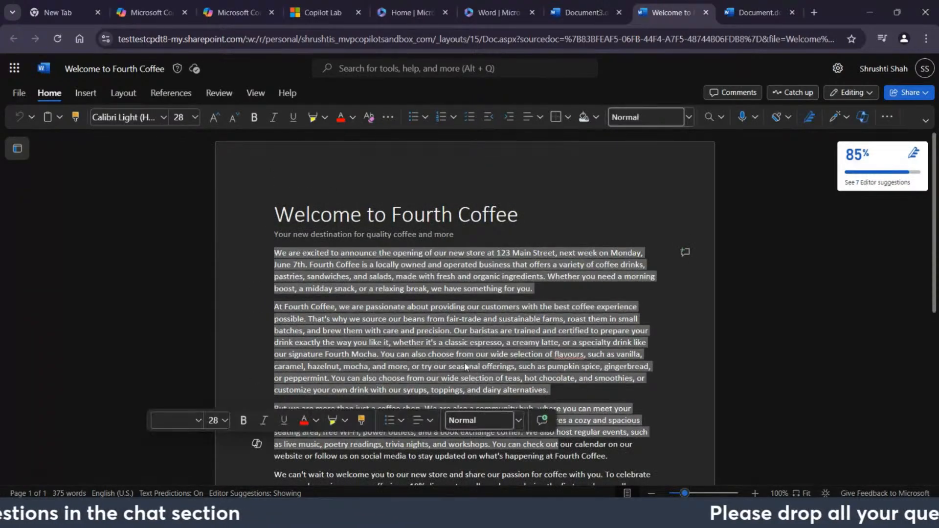
click(465, 364)
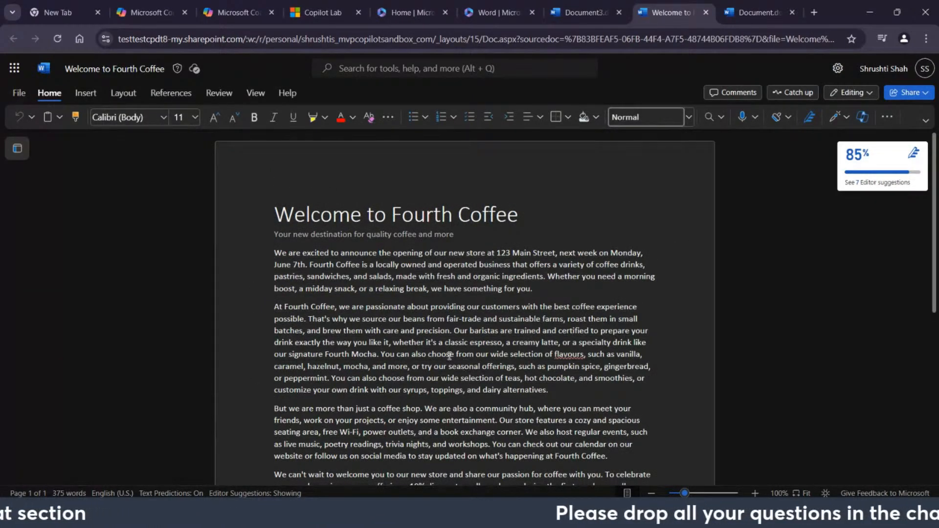
scroll(469, 394, down, 6)
scroll(469, 394, up, 4)
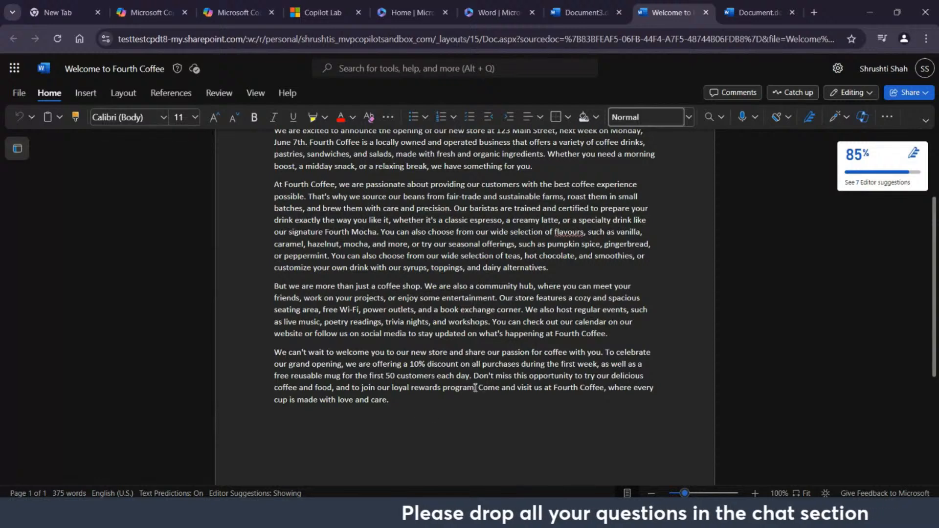
scroll(483, 353, down, 4)
scroll(484, 383, up, 7)
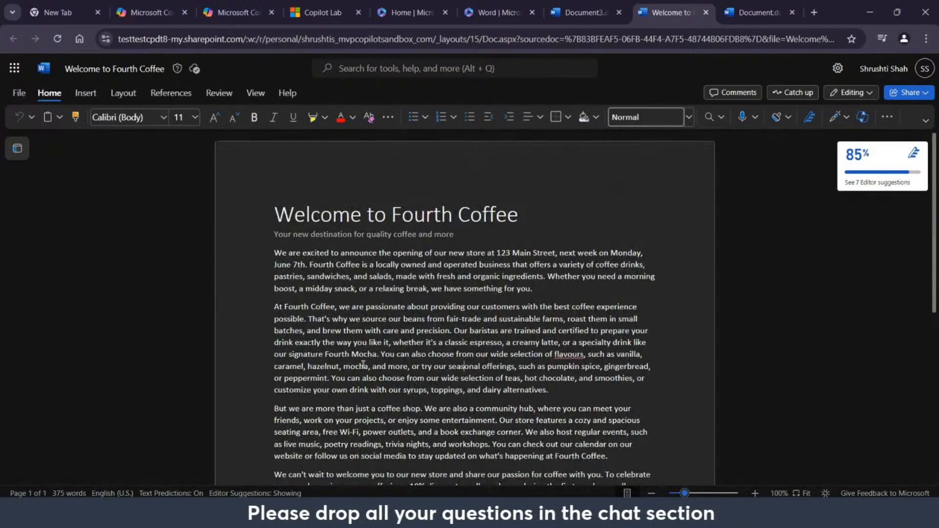
- Return to Document3 and review the "From your company" part of the coffee answer against its source
click(586, 3)
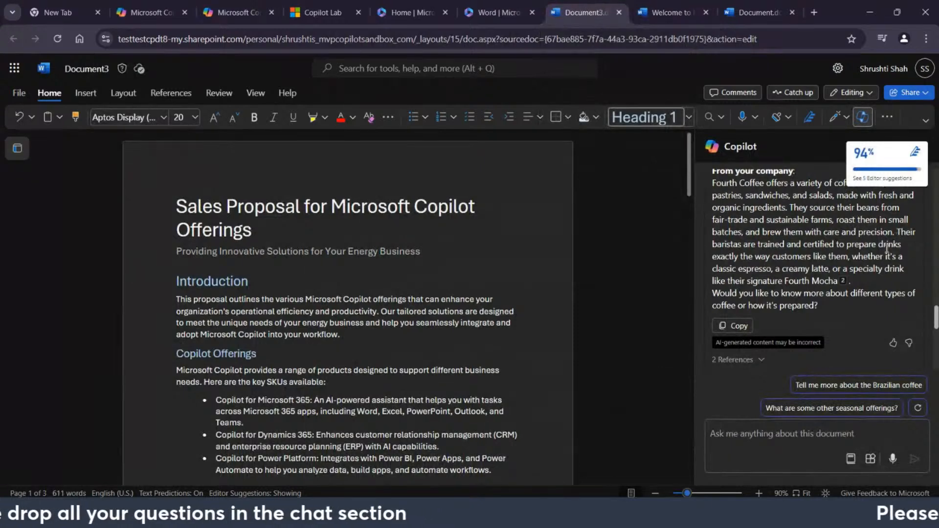
scroll(748, 215, up, 3)
scroll(732, 230, down, 3)
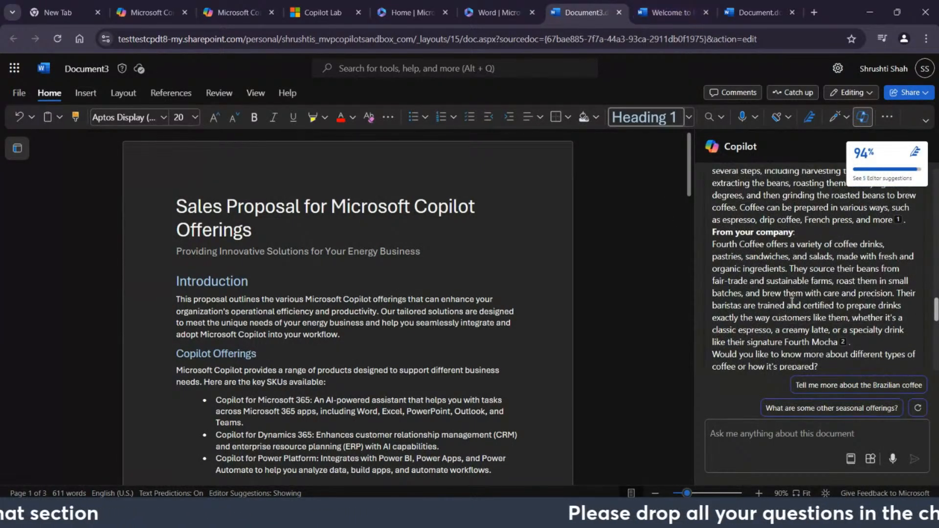
- Review Copilot's answer about the different flavours of coffee and check the document cited under "From your document"
scroll(792, 306, down, 5)
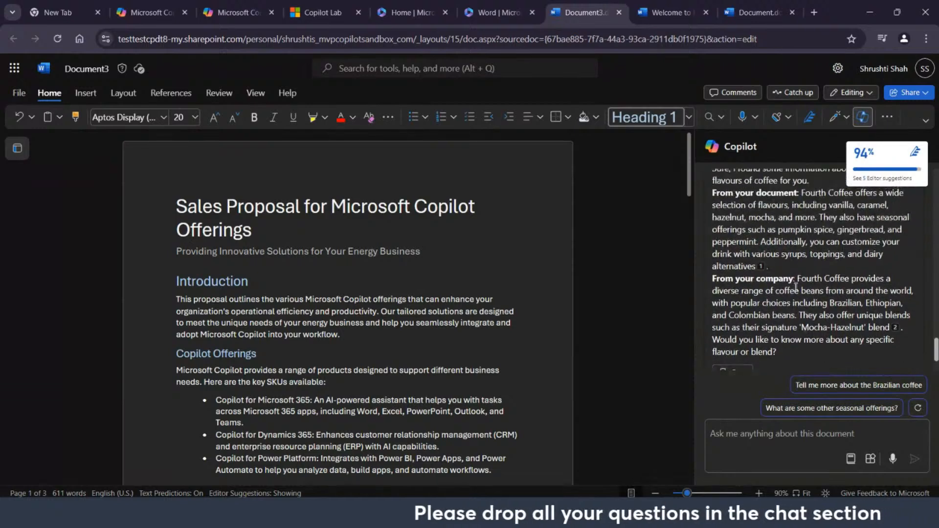
mouse_move(760, 267)
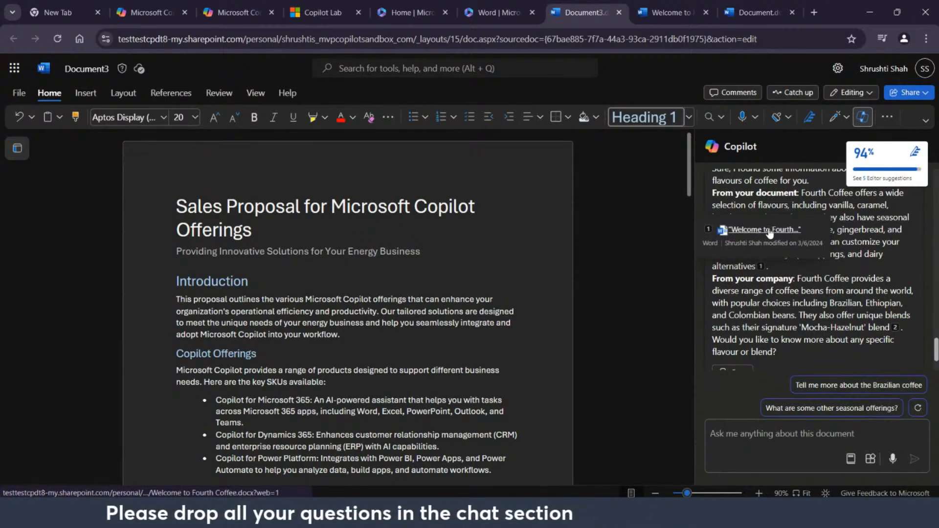
scroll(821, 299, down, 1)
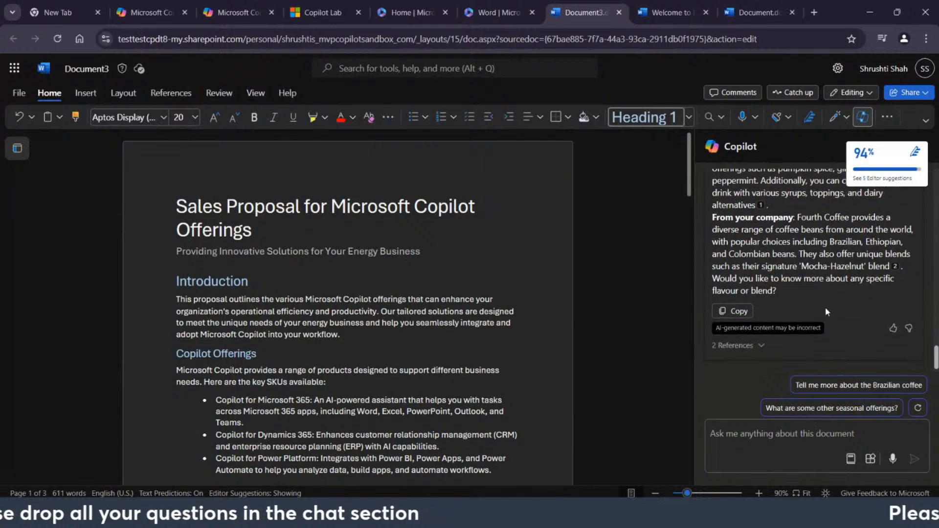
scroll(822, 306, up, 5)
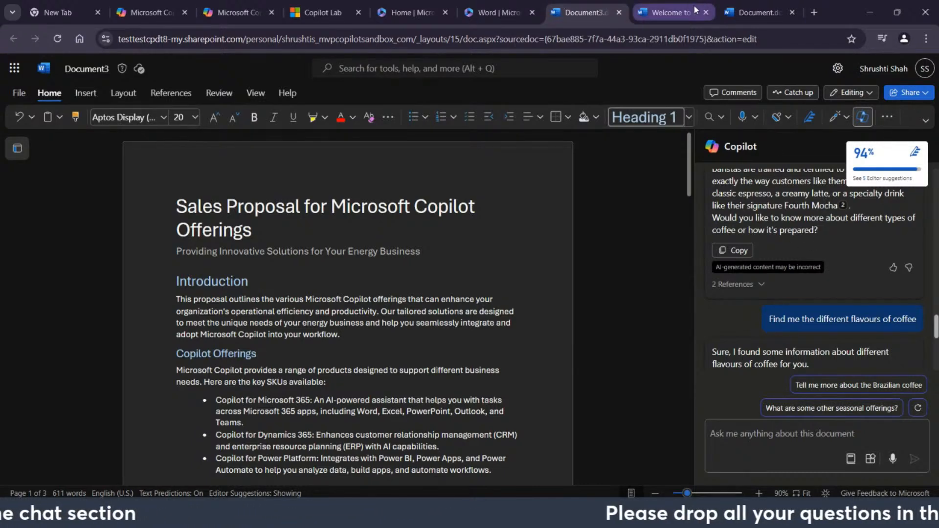
mouse_move(689, 7)
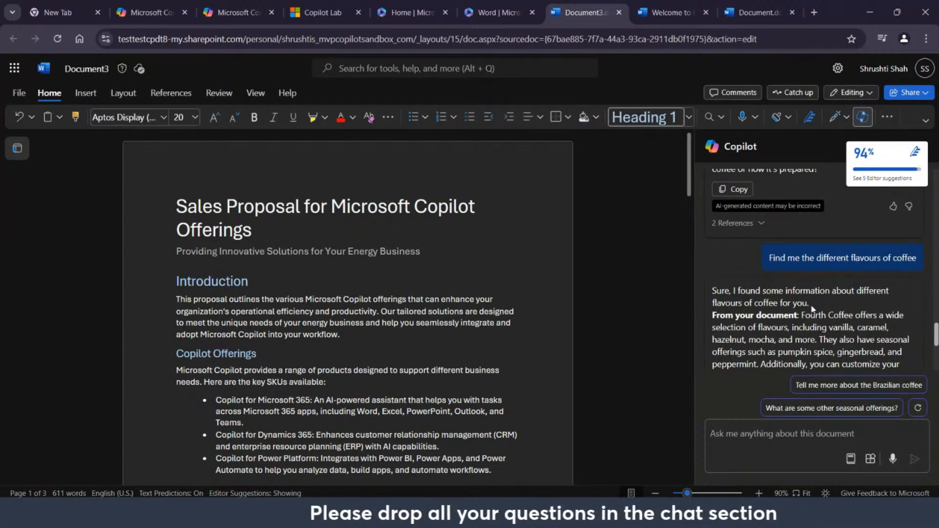
- Ask Copilot in the chat "What are the toursit attractions in India ?"
scroll(802, 331, down, 3)
click(719, 432)
text(What is)
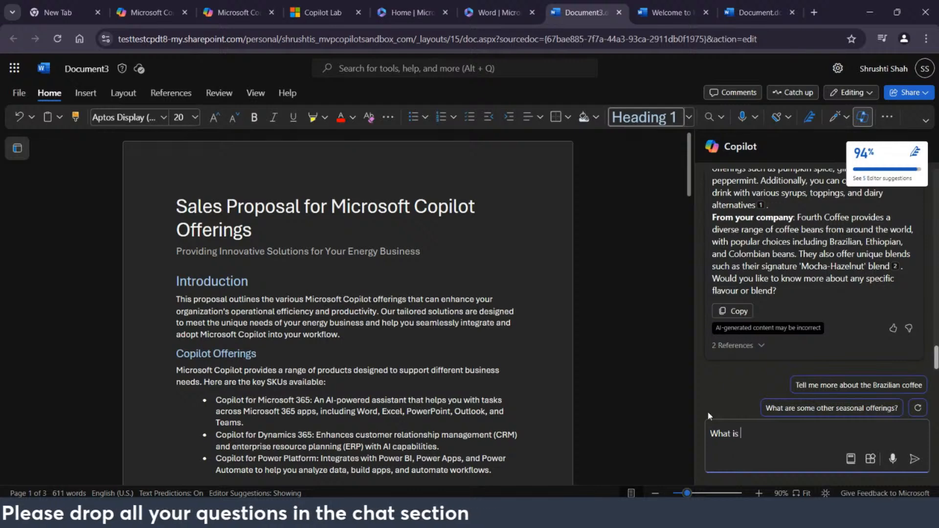
text( a)
key(BackSpace)
key(BackSpace)
key(BackSpace)
key(BackSpace)
text(are the)
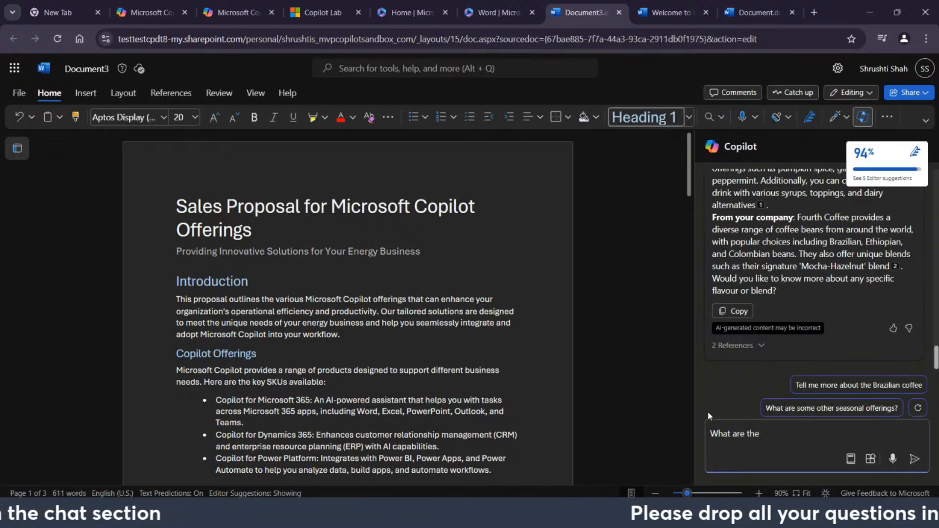
text( toursit att)
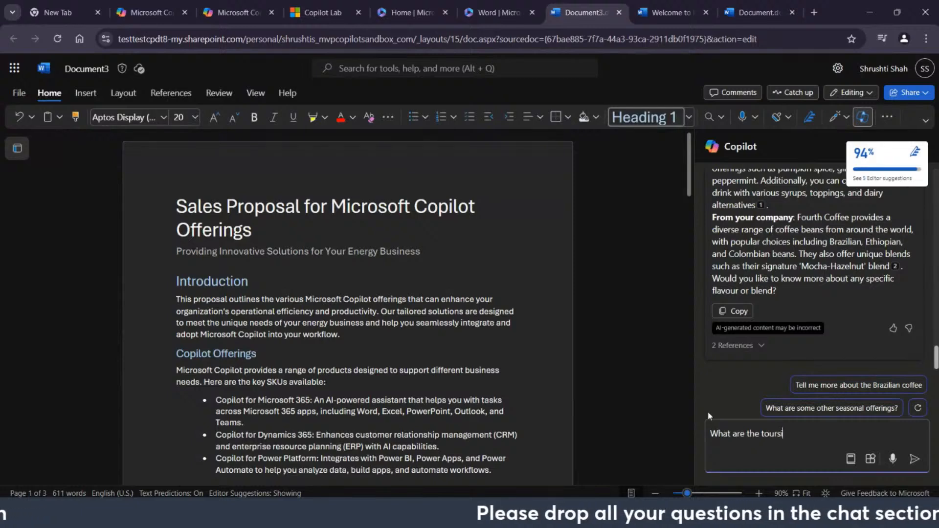
text(ractio)
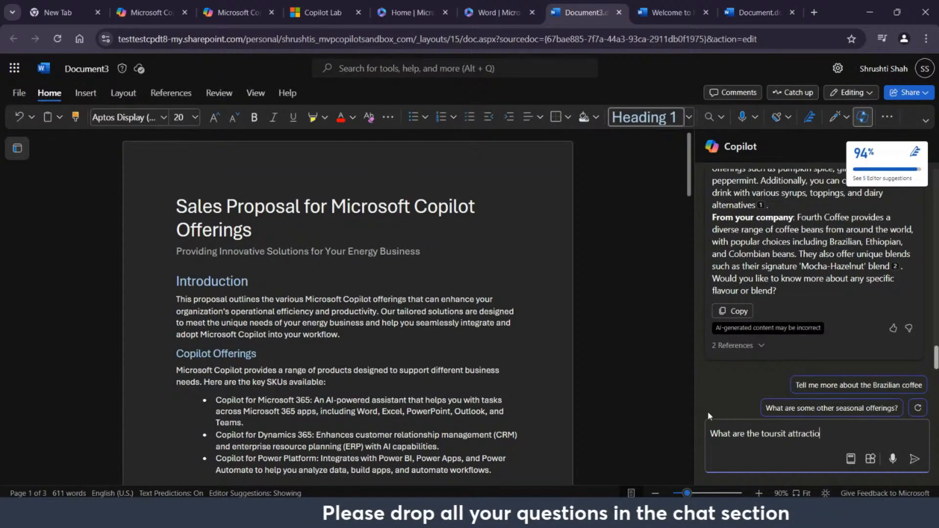
text(ns in)
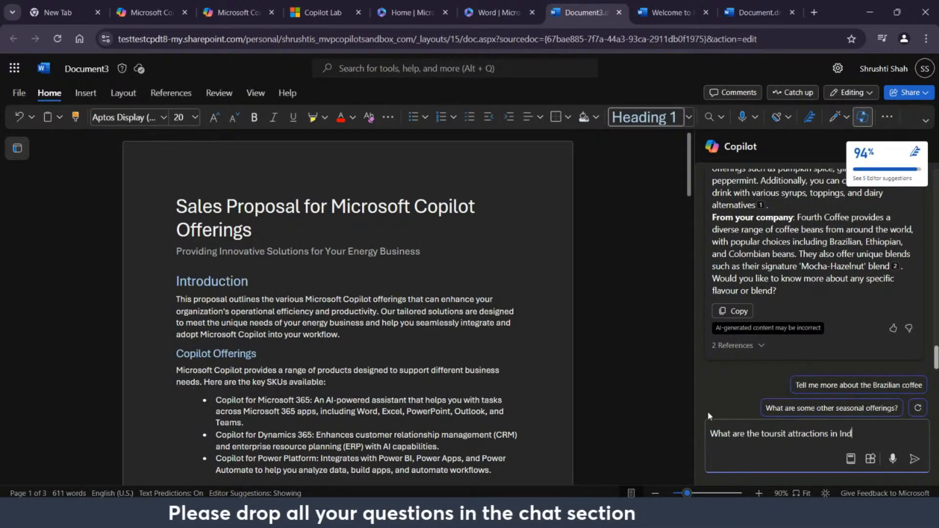
key(Return)
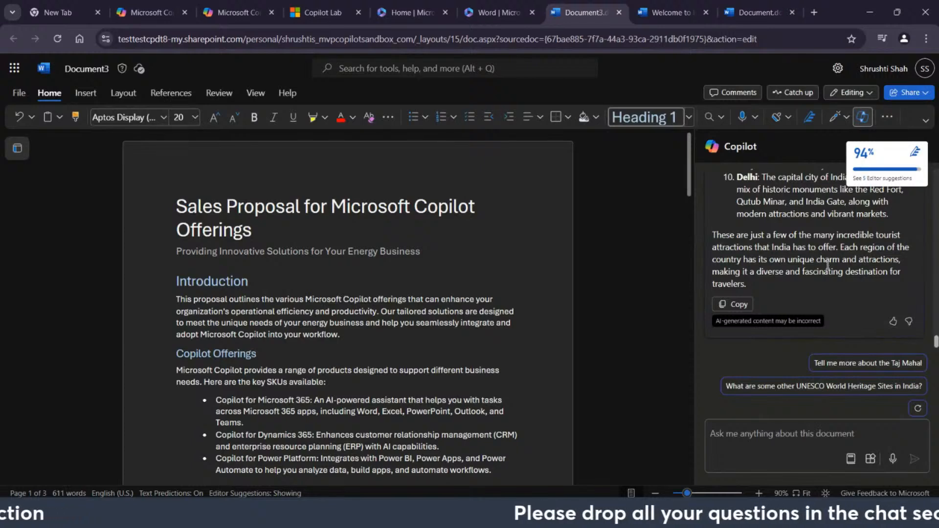
- Review Copilot's list of tourist attractions in India from the Taj Mahal to Delhi, including the AI-generated content notice
drag(718, 319, 810, 318)
click(802, 280)
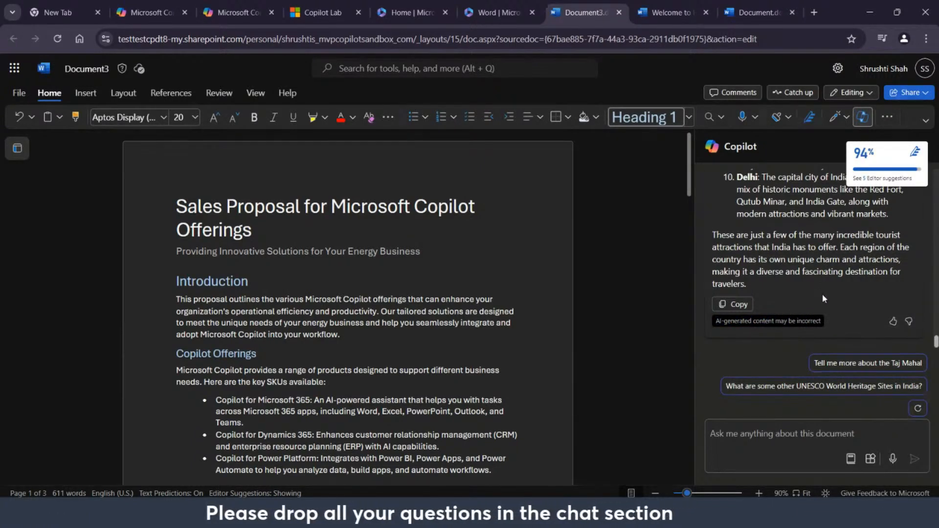
scroll(836, 301, up, 1)
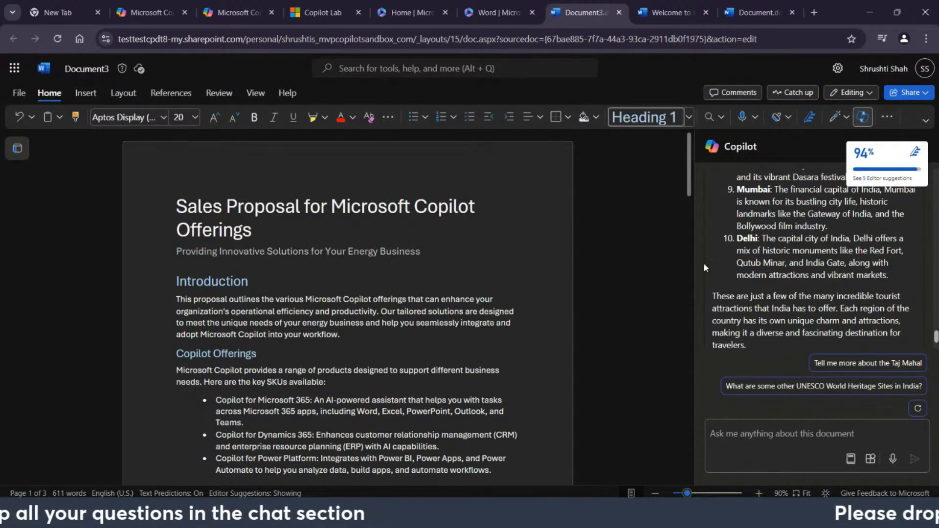
scroll(744, 281, down, 1)
scroll(773, 301, up, 6)
scroll(786, 288, up, 4)
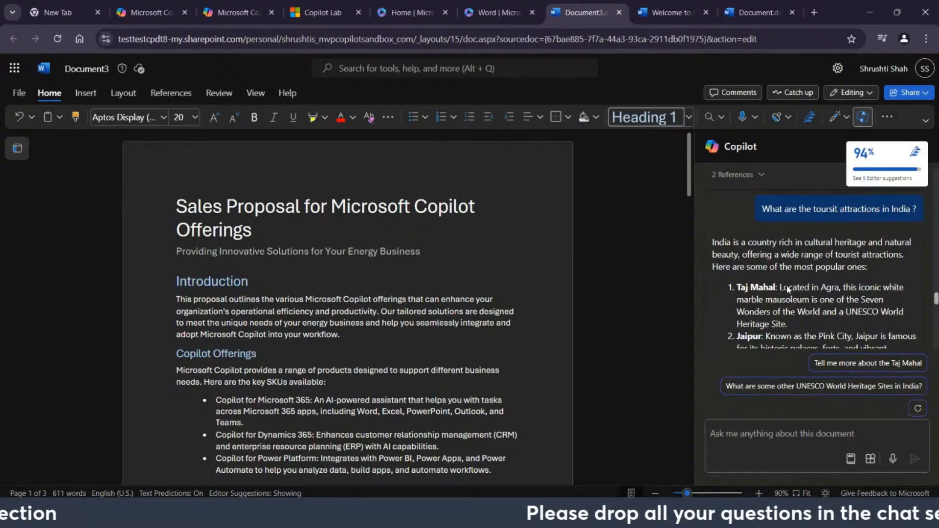
scroll(787, 294, down, 10)
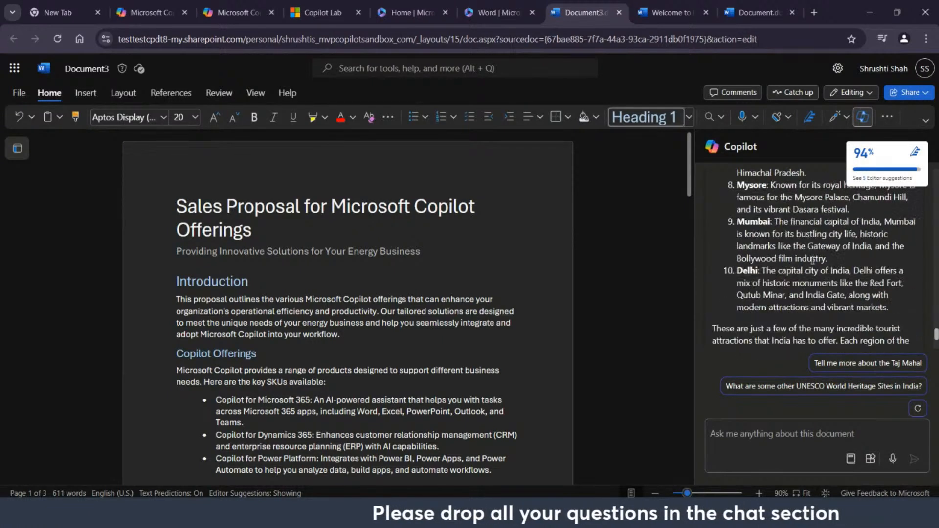
double_click(718, 321)
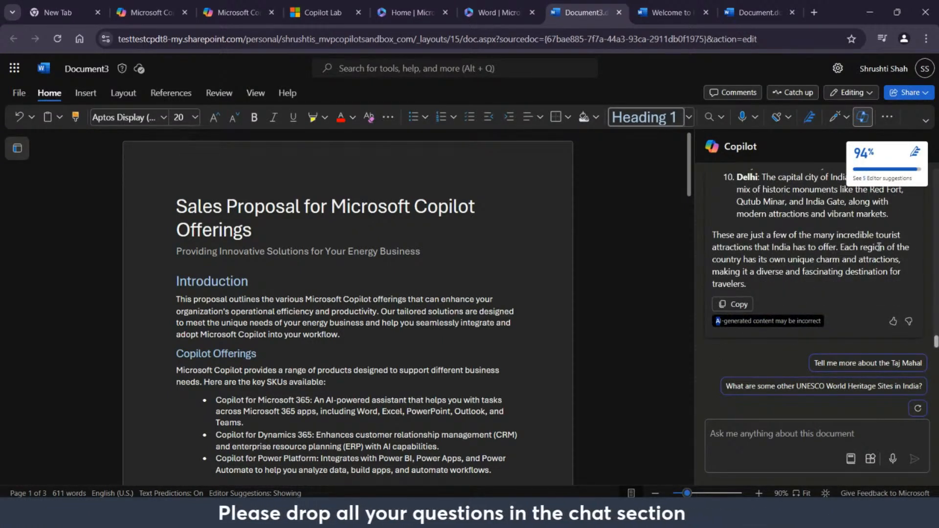
- Check the Web content plugin setting for the chat and compare it with the listed attractions in India
click(871, 459)
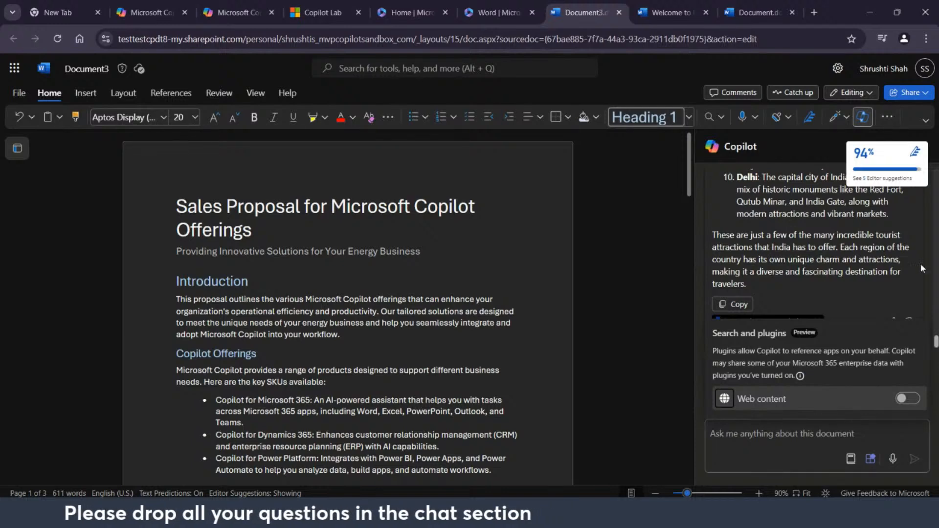
click(856, 287)
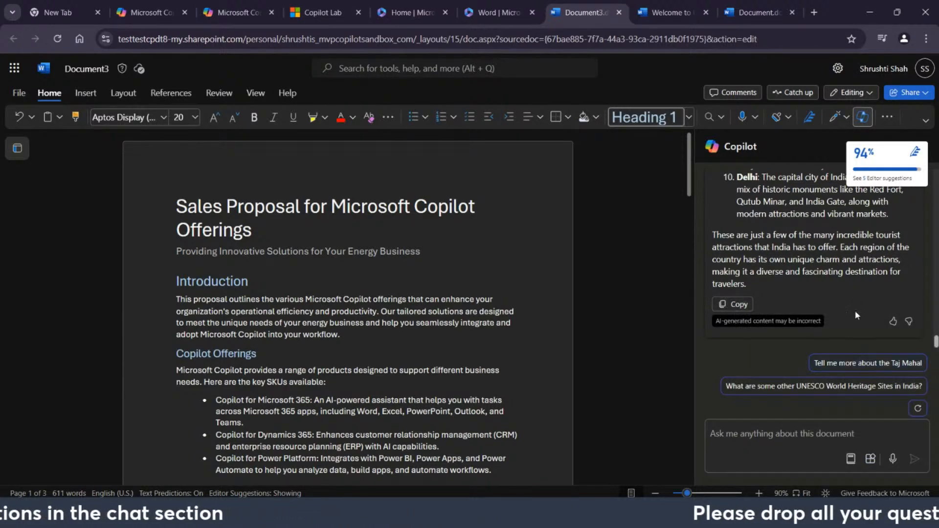
scroll(811, 293, up, 6)
scroll(828, 280, up, 5)
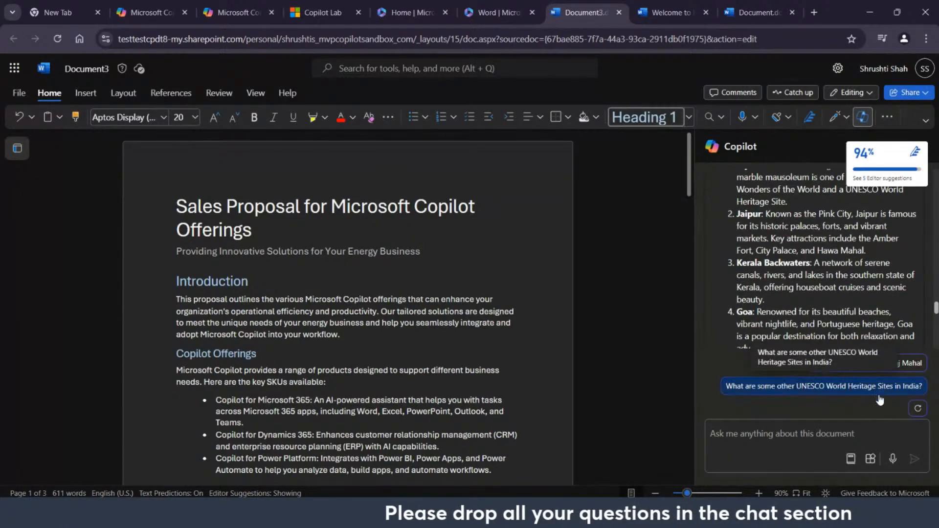
click(869, 464)
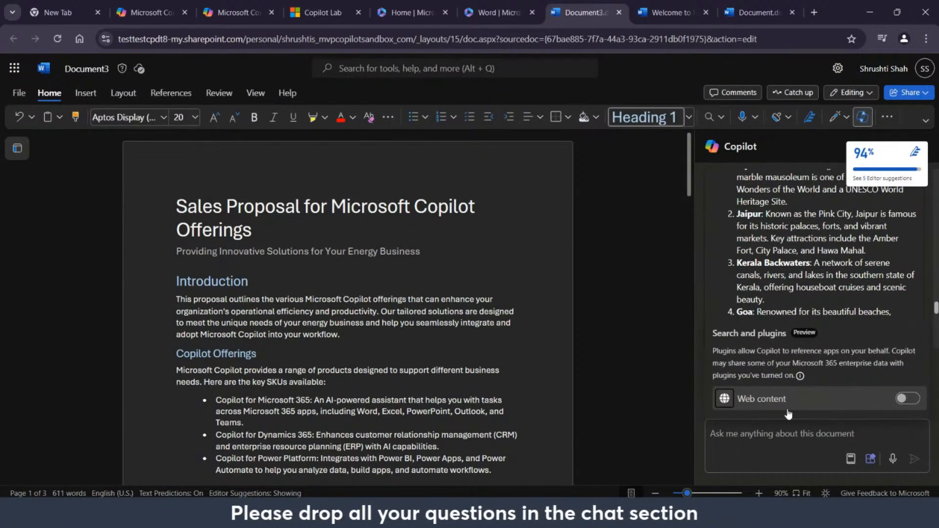
click(831, 447)
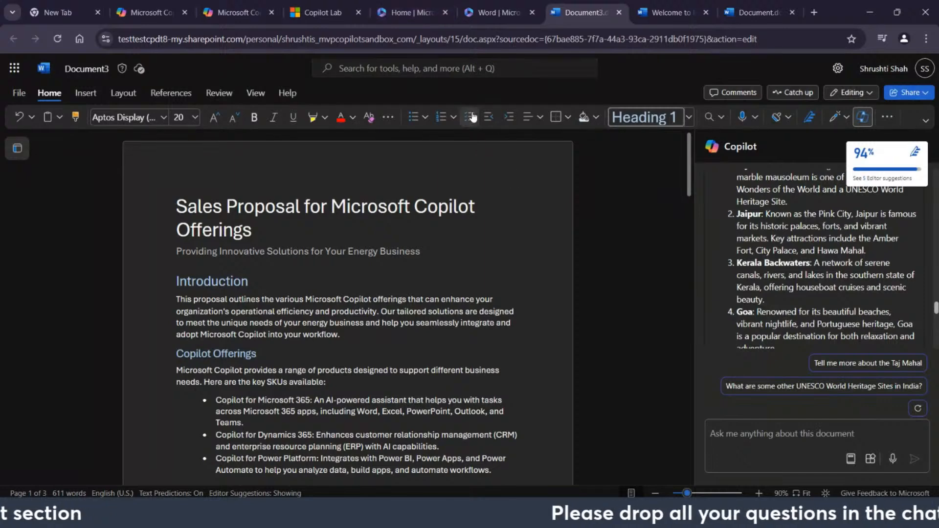
- Try to view more Copilot prompts, then reload Document3 and reopen the Copilot chat
click(851, 463)
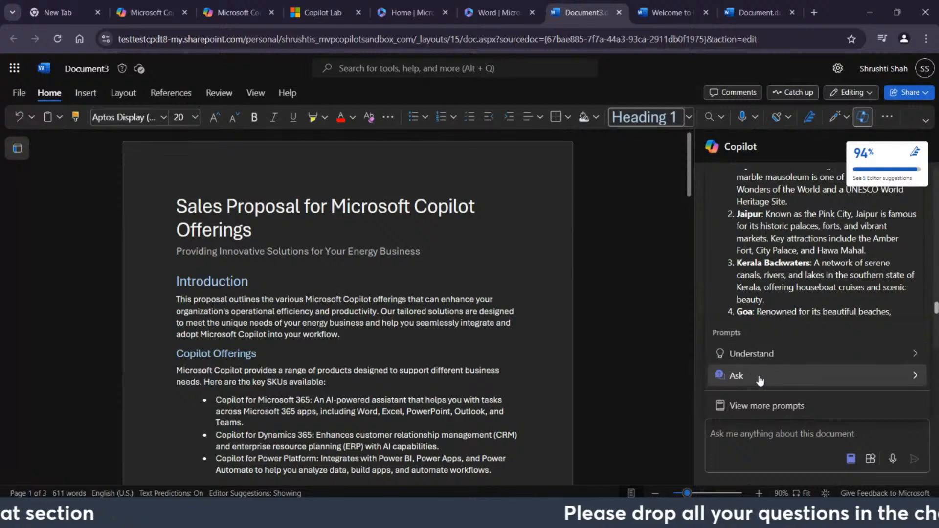
click(747, 407)
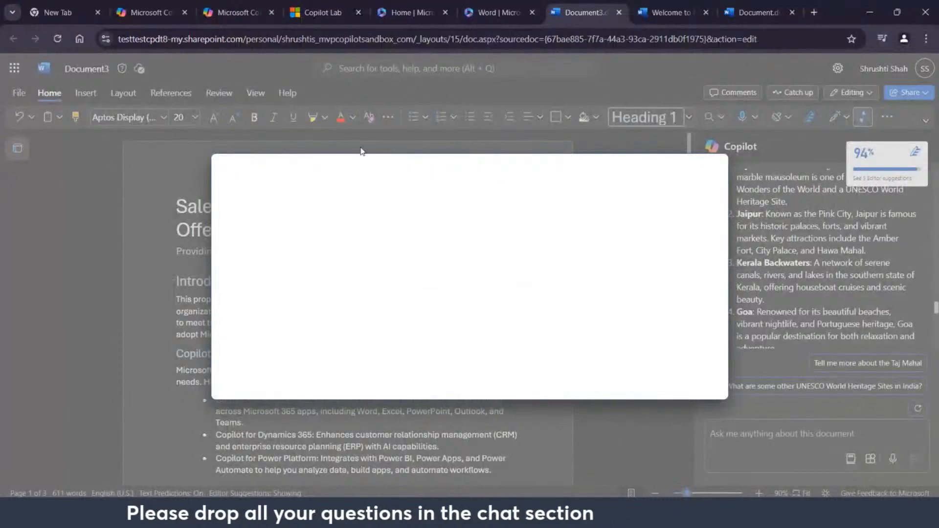
click(58, 38)
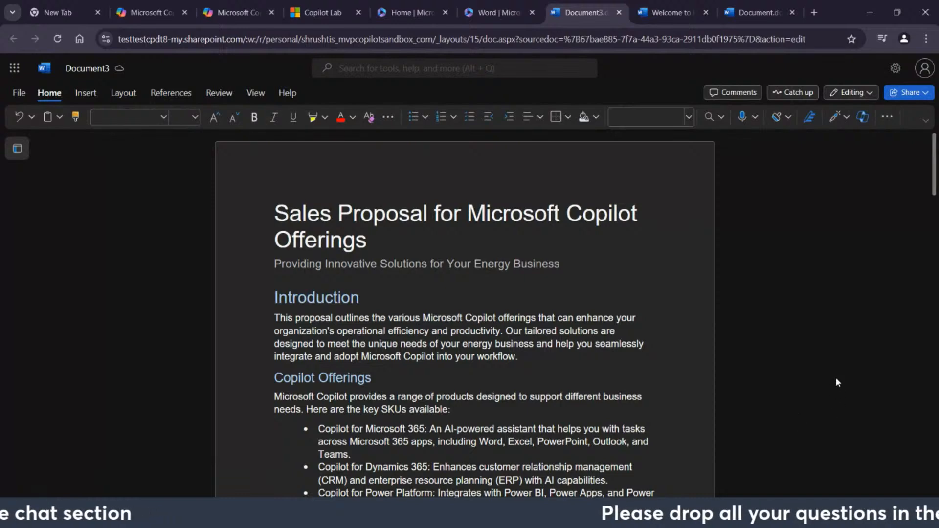
click(863, 118)
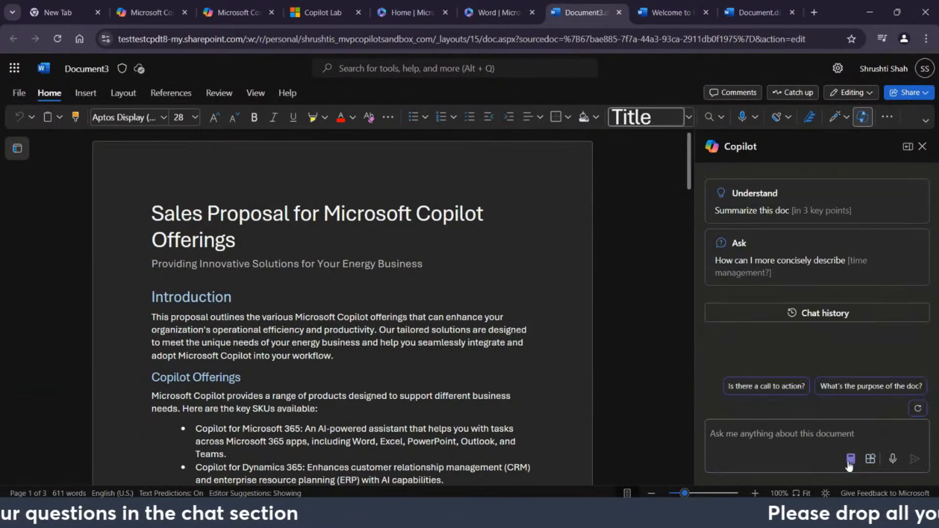
- Use the Understand prompt for pros and cons to ask "List the pros and cons of using Copilot for Microsoft 365"
click(849, 460)
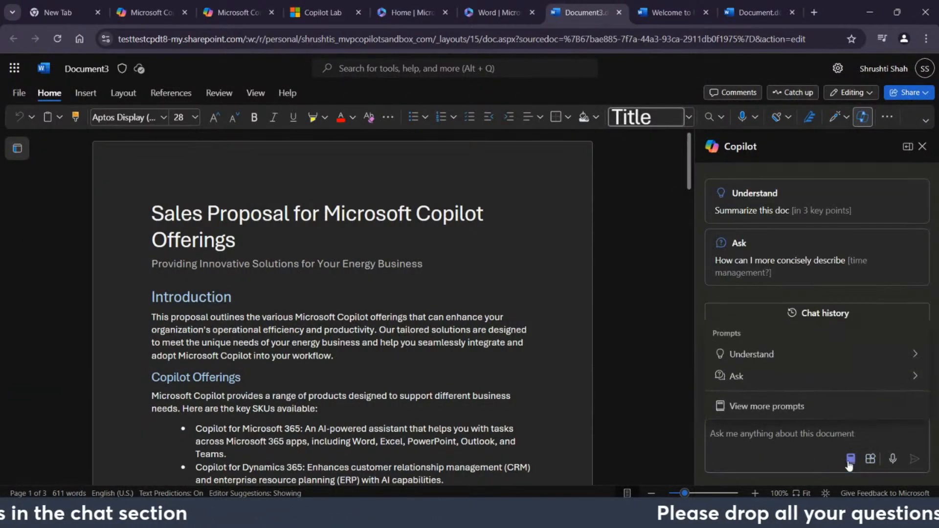
click(853, 356)
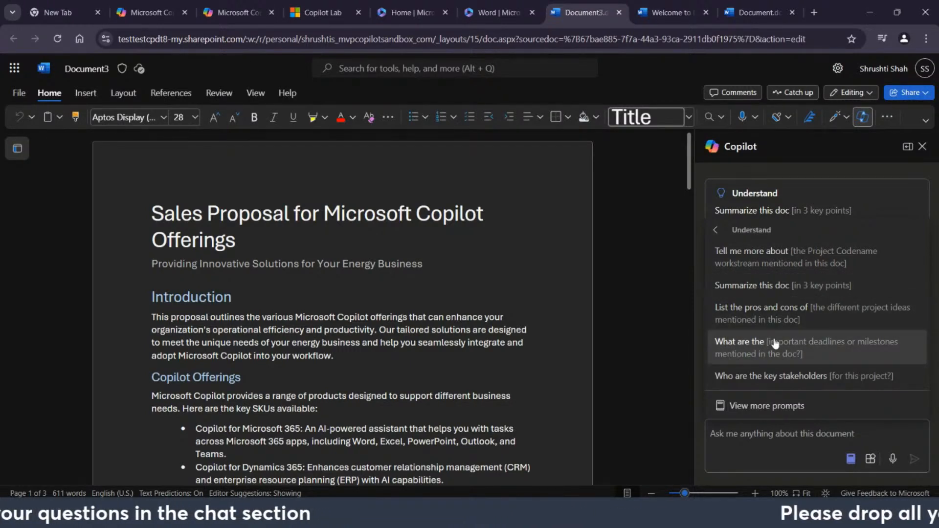
click(756, 313)
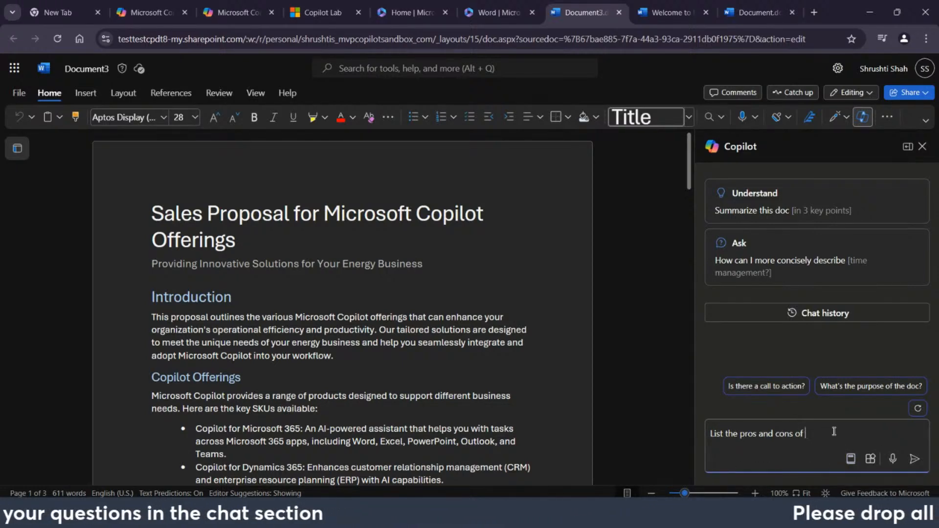
text(usi)
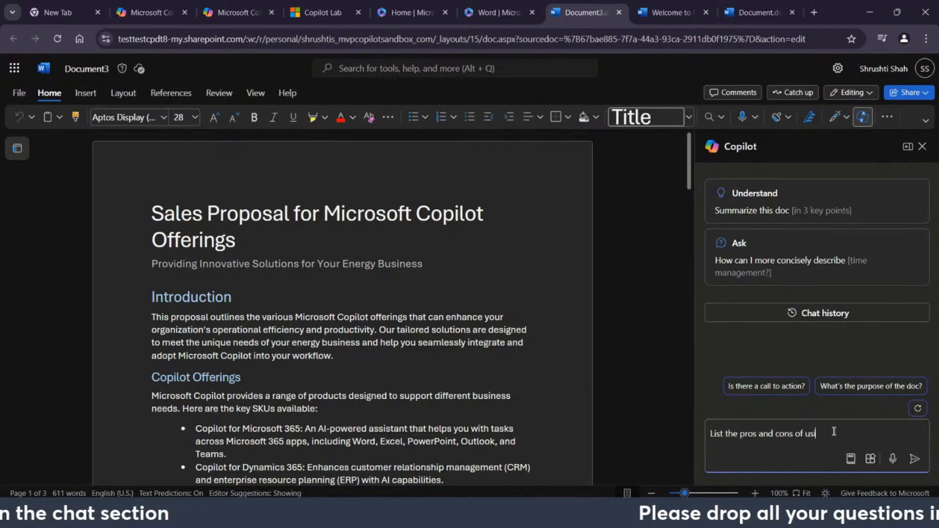
text(ng Copilot fo)
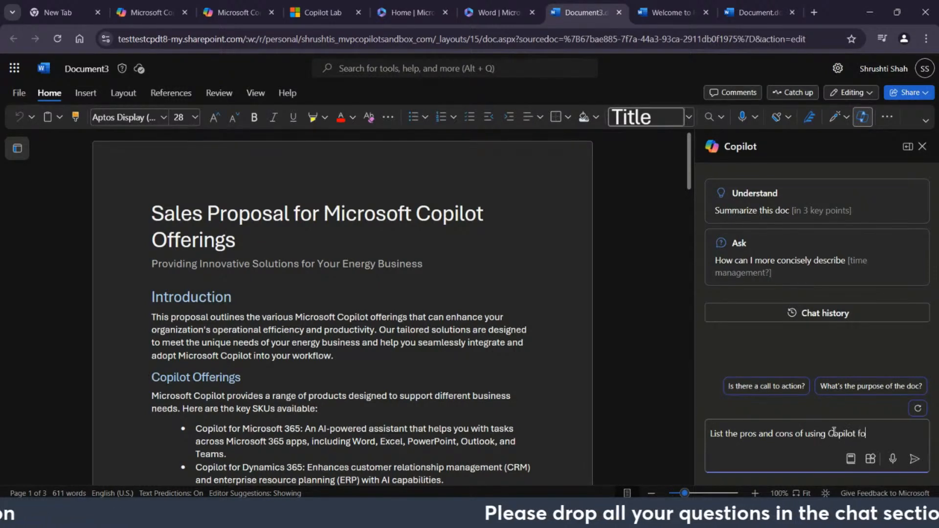
text(r Microsoft 365)
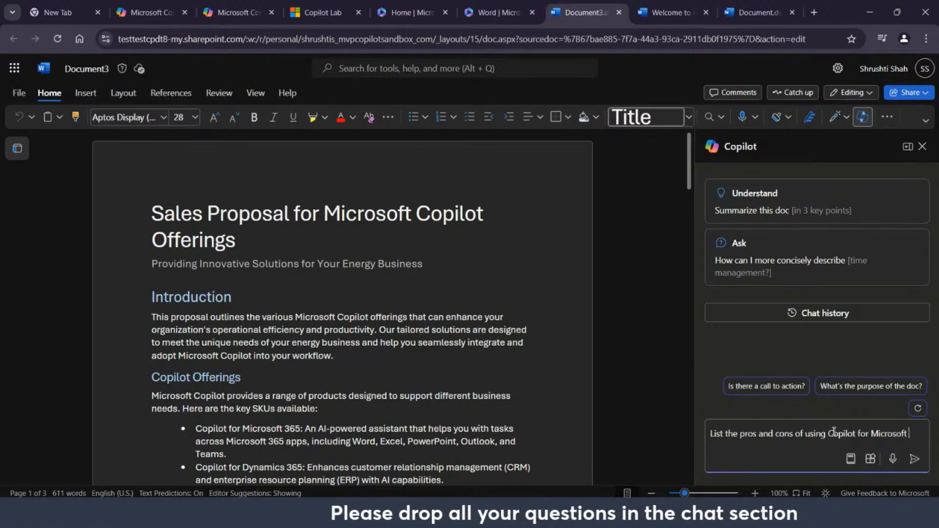
key(Return)
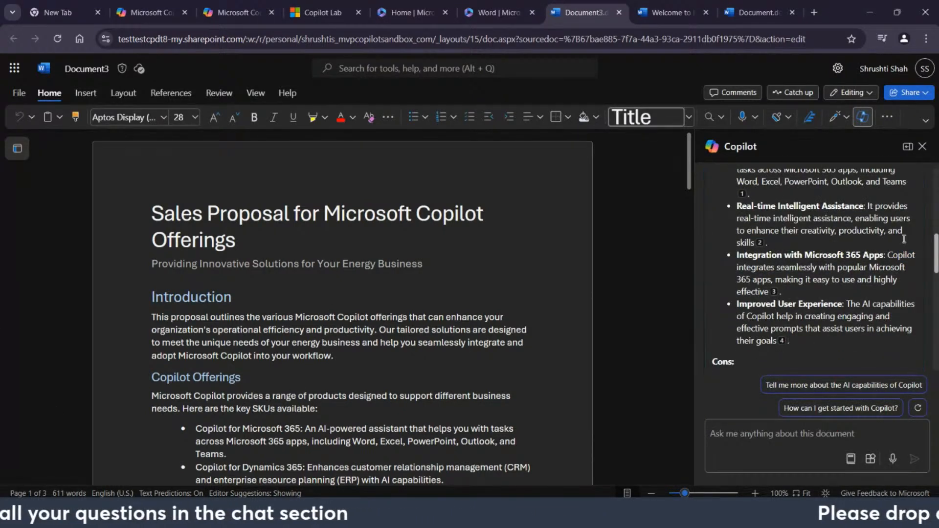
- Review the pros and cons Copilot lists under "From your document" and "From your company", including their reference numbers
scroll(843, 277, down, 3)
scroll(794, 333, up, 1)
scroll(794, 333, up, 3)
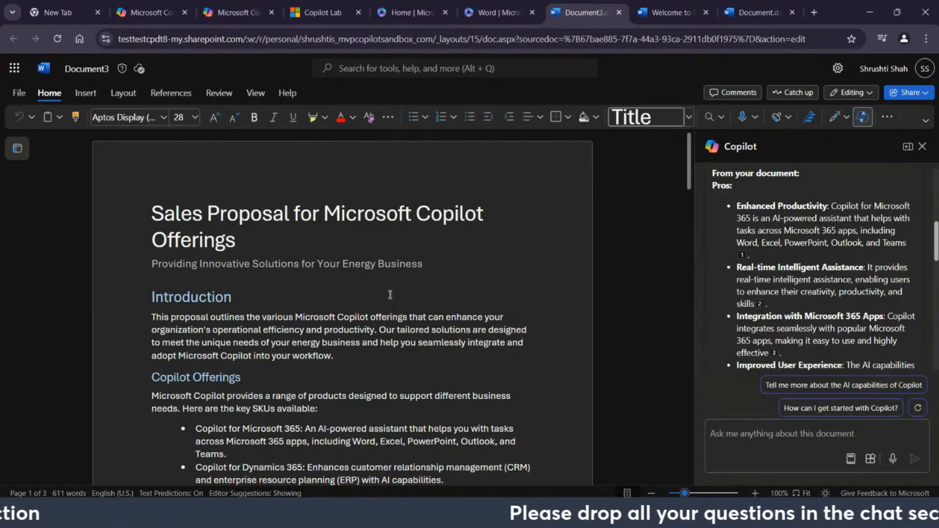
scroll(751, 272, down, 4)
scroll(772, 275, down, 4)
scroll(834, 226, down, 2)
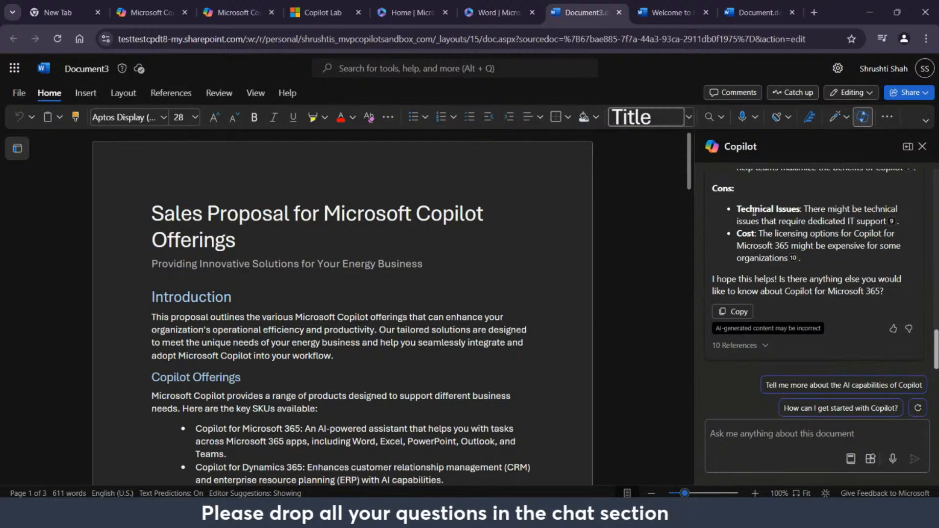
scroll(753, 214, up, 5)
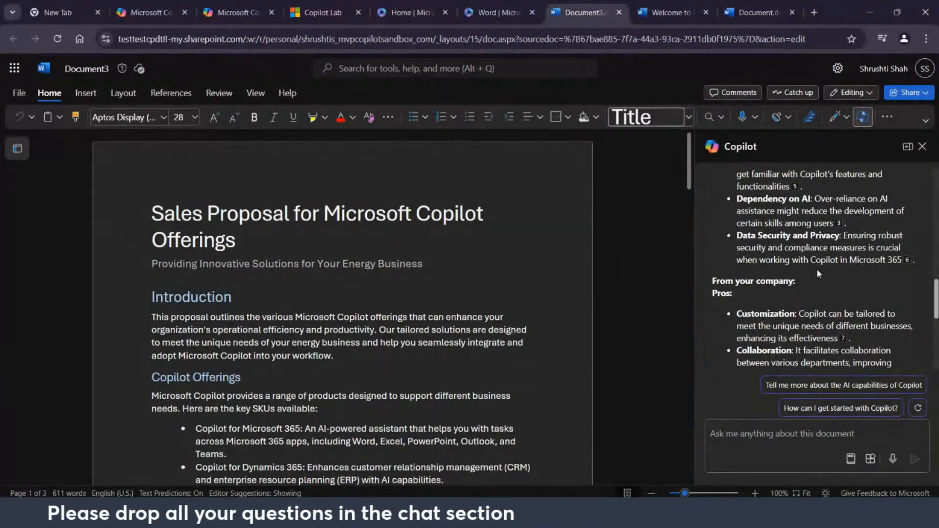
- Read through the rest of the "From your company" pros and cons and the end of Copilot's answer
scroll(806, 278, down, 5)
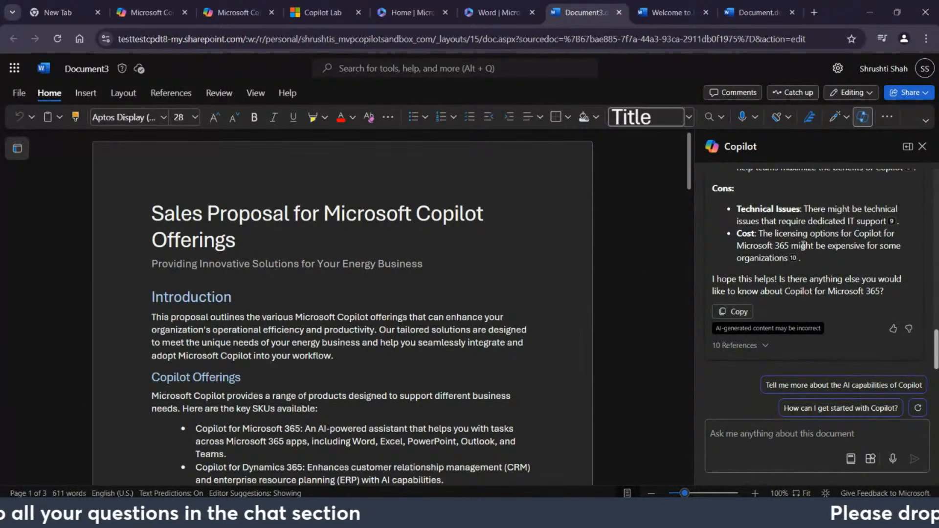
scroll(816, 246, up, 3)
scroll(767, 304, up, 2)
scroll(826, 291, down, 2)
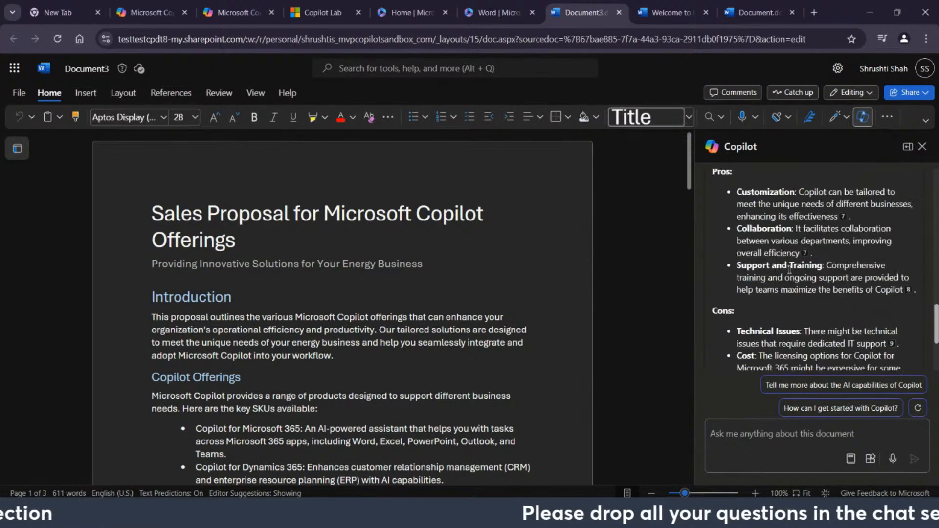
click(924, 446)
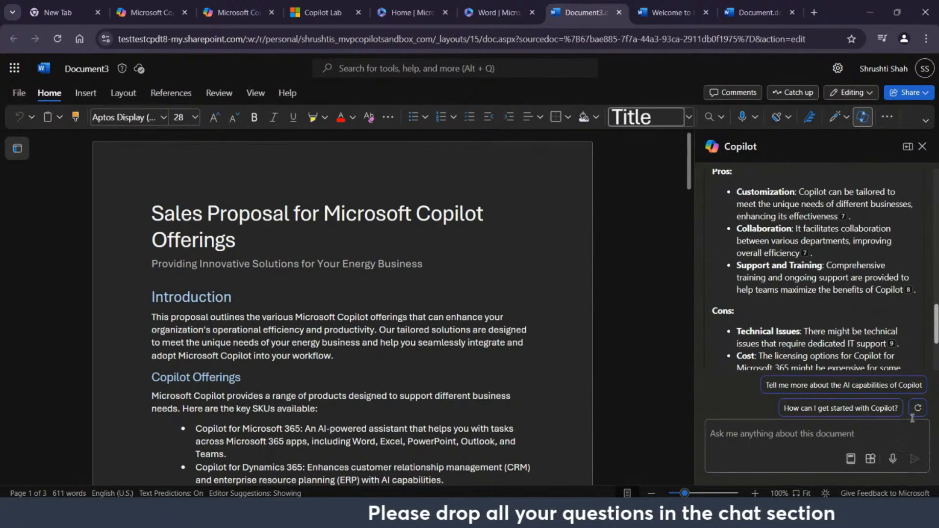
scroll(770, 294, down, 3)
scroll(764, 352, up, 4)
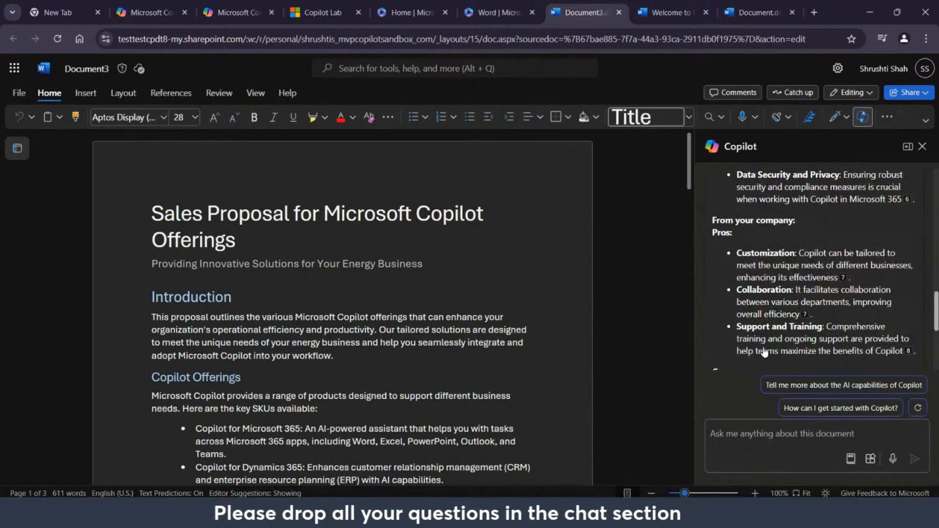
- Show the suggested Ask prompts in the Copilot chat
click(850, 459)
click(716, 374)
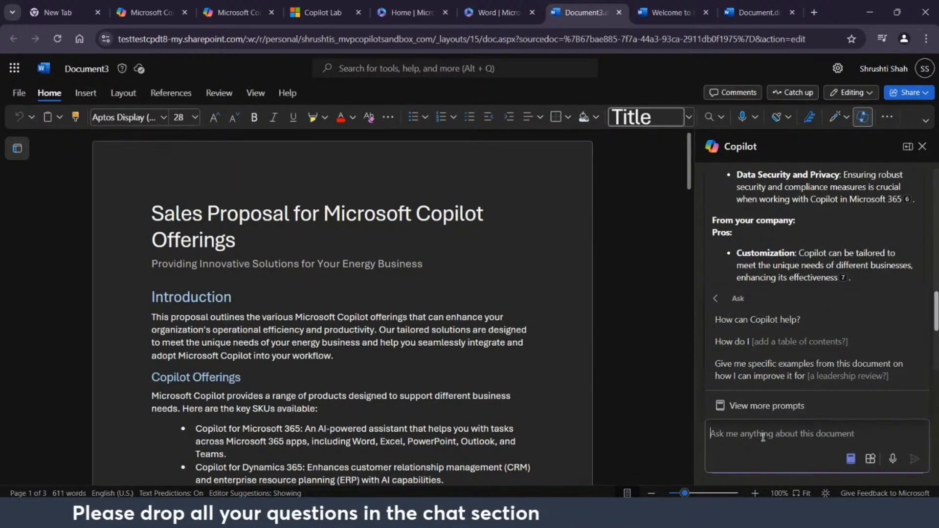
- Switch to Copilot Lab, close the Understand quickly prompt details, and browse the Word prompts to try
click(325, 7)
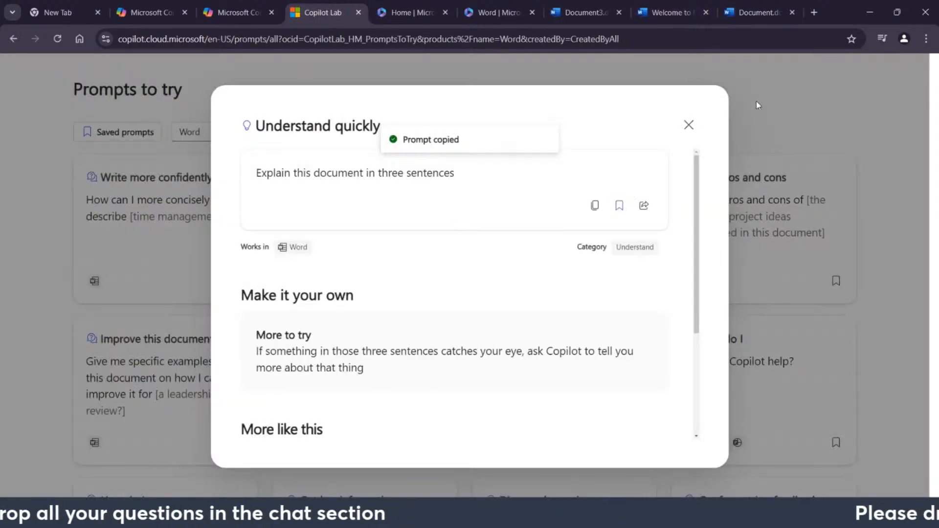
click(688, 126)
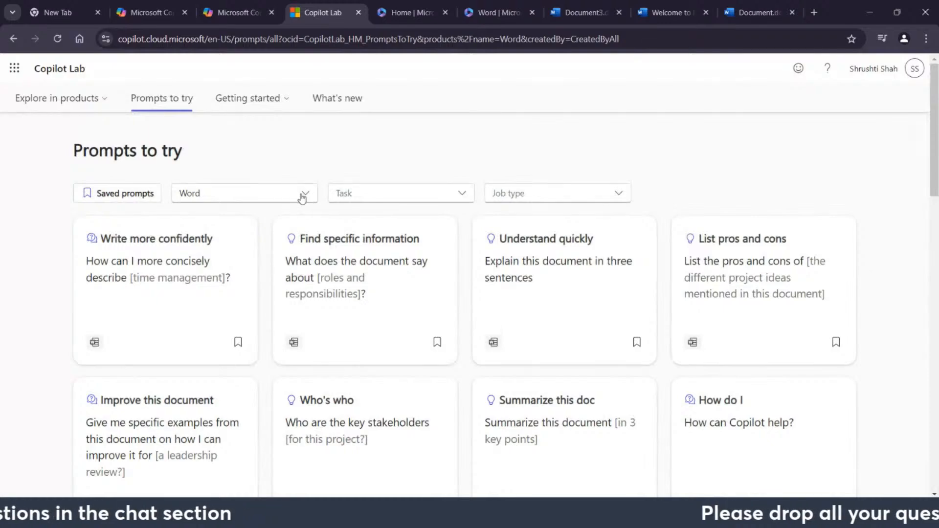
scroll(411, 299, down, 4)
scroll(379, 255, down, 5)
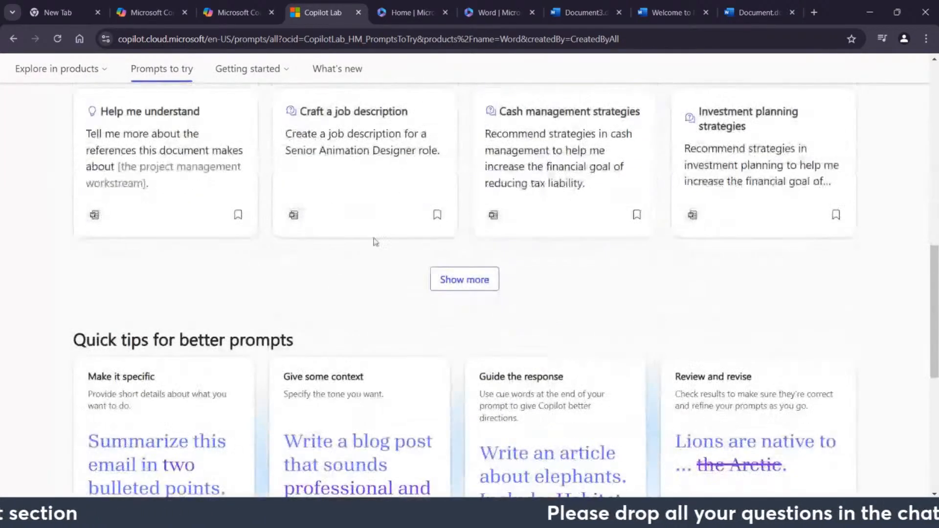
scroll(430, 237, up, 2)
scroll(624, 283, up, 10)
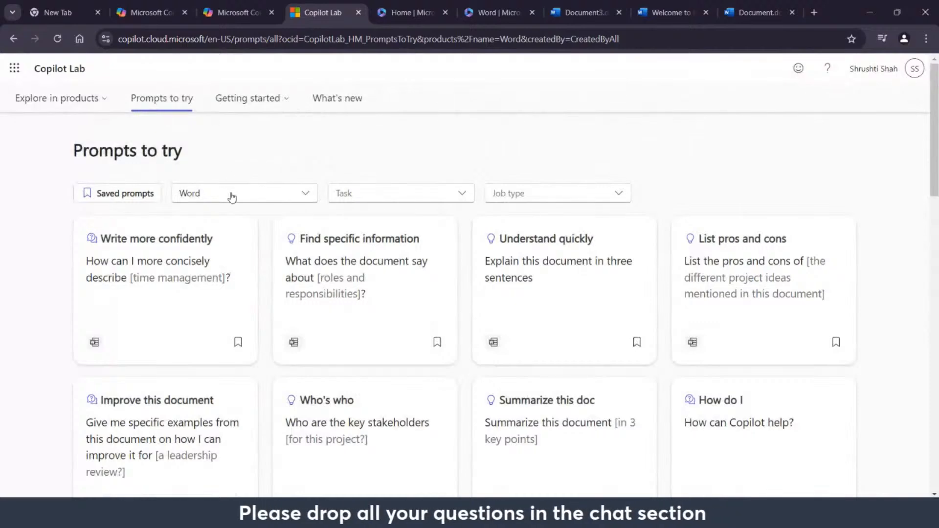
- Change the prompt app filter from Word to Planner and browse the Planner prompts
click(233, 193)
click(350, 258)
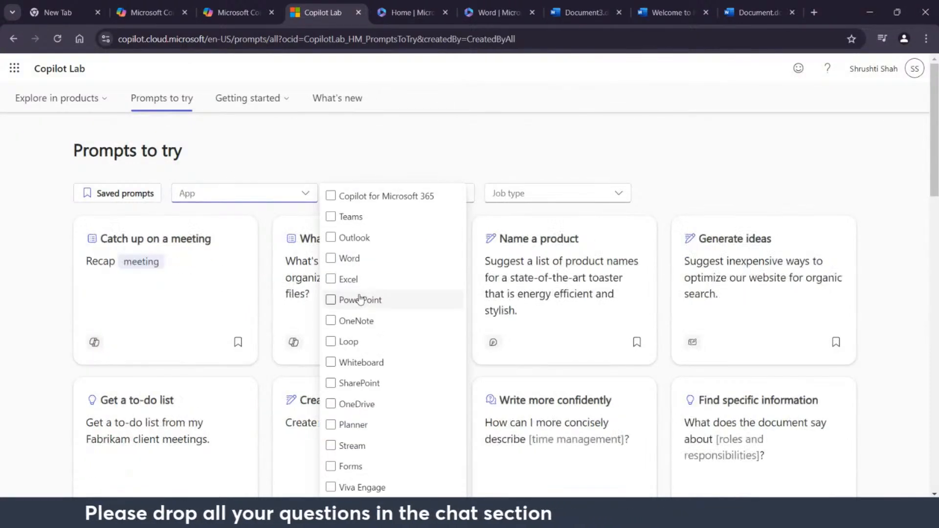
click(348, 432)
click(364, 141)
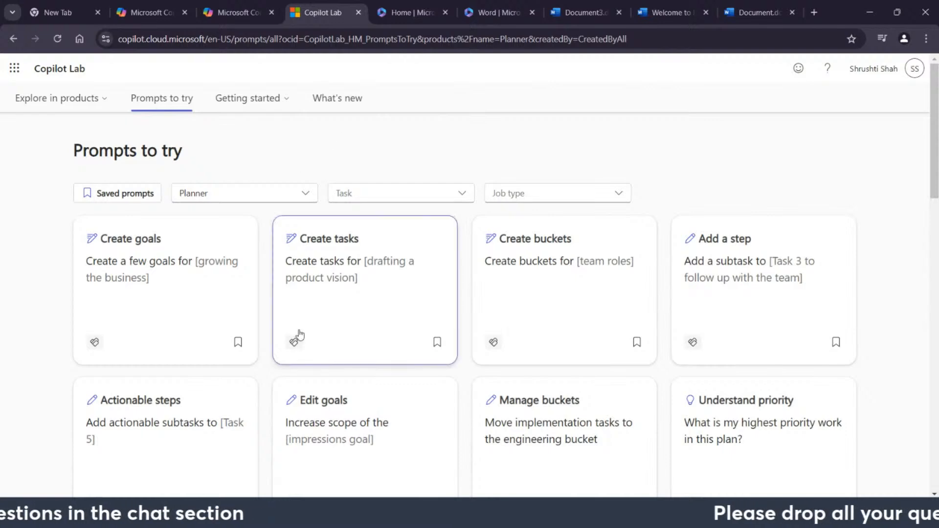
scroll(706, 192, down, 3)
scroll(281, 192, up, 3)
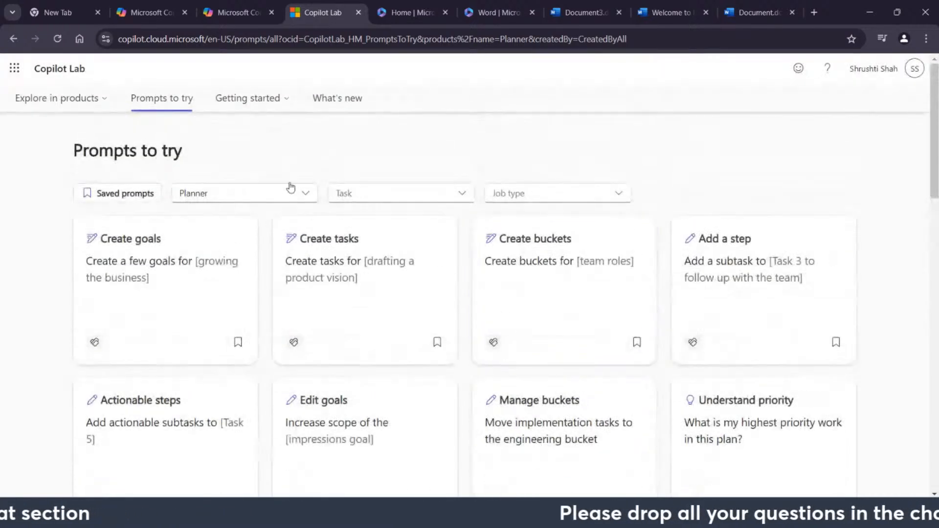
- Change the prompt app filter from Planner to Teams and look through the Teams prompts
click(297, 194)
click(331, 425)
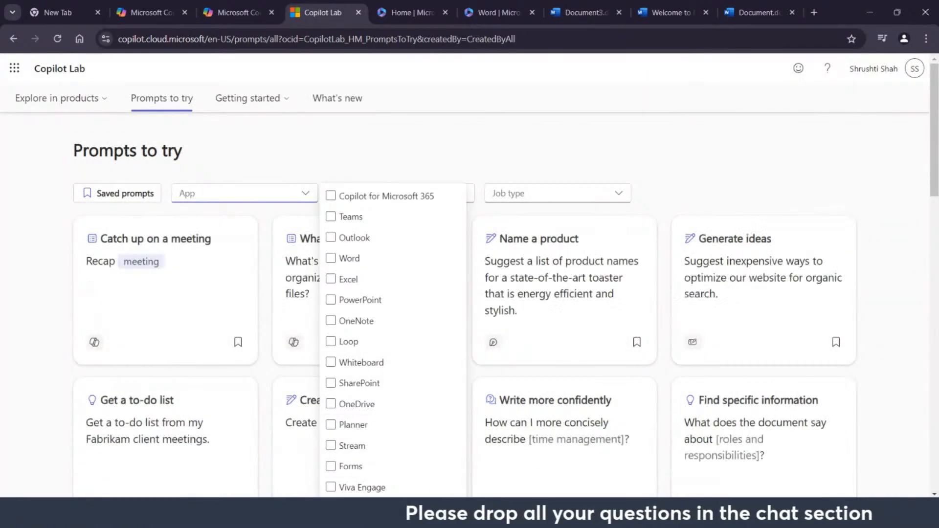
click(355, 217)
click(387, 142)
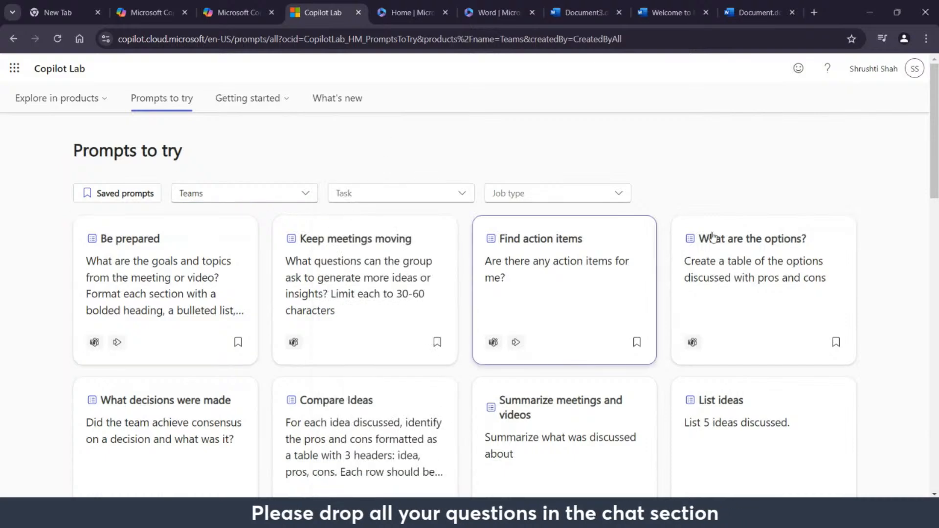
scroll(556, 372, down, 3)
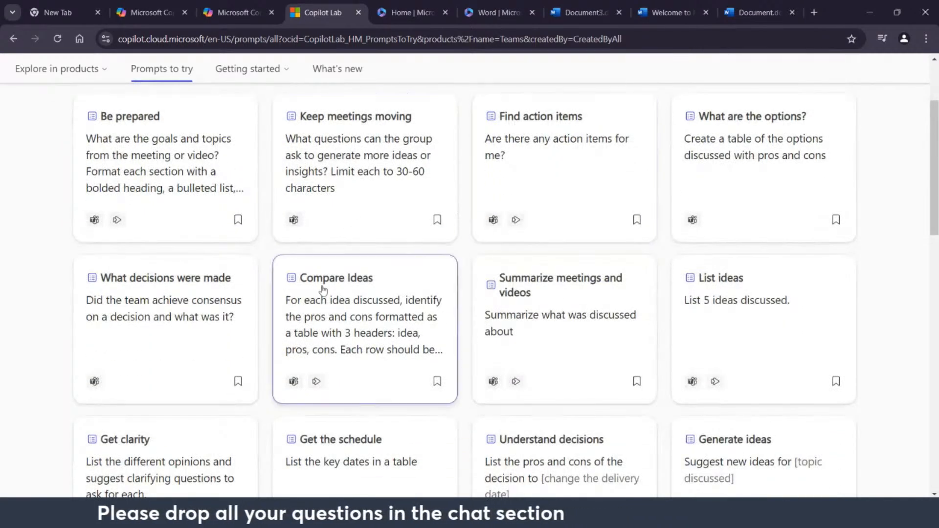
scroll(698, 274, down, 5)
scroll(541, 294, up, 6)
scroll(540, 294, up, 2)
- Check which apps the prompt filter offers, keep Teams selected, and look over its remaining prompts
click(285, 196)
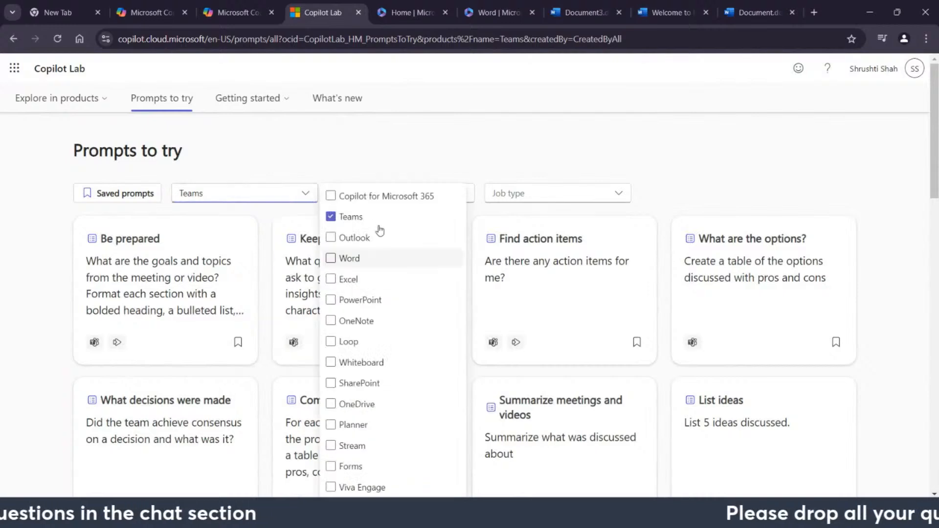
click(330, 173)
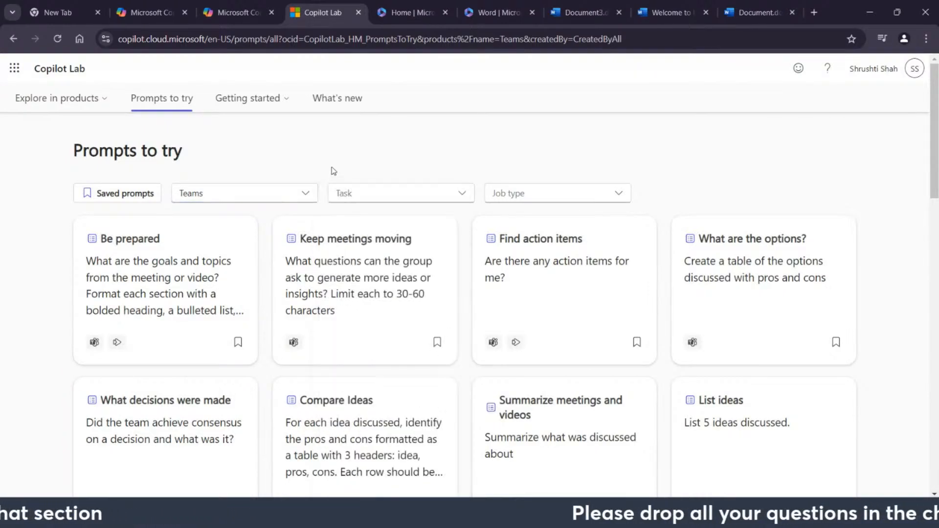
scroll(368, 292, down, 6)
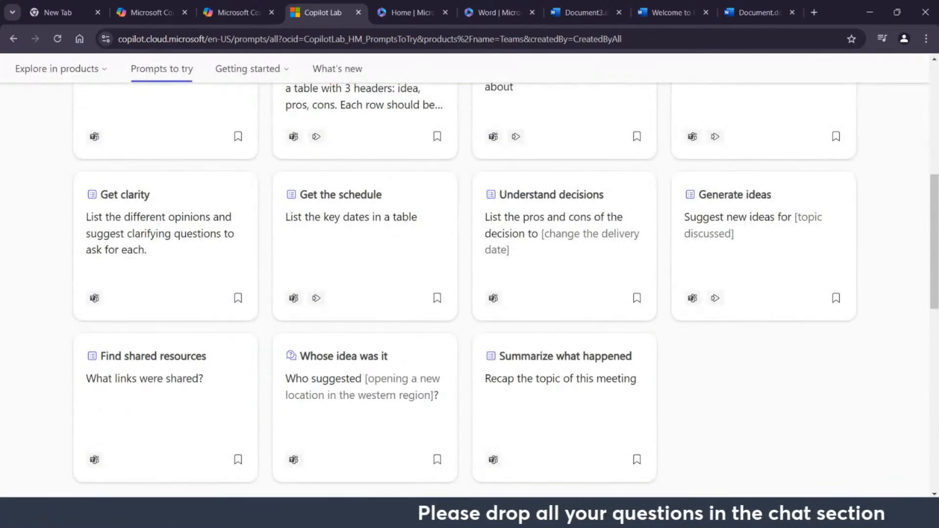
scroll(413, 306, up, 6)
- Switch to the PowerPoint deck, start the slide show from slide 11, and advance to the Current limitations slide
click(582, 514)
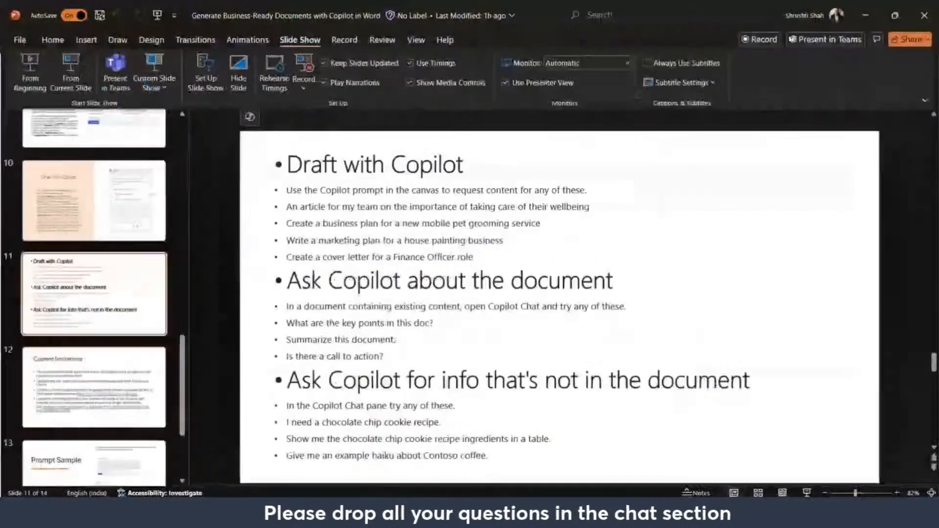
click(65, 82)
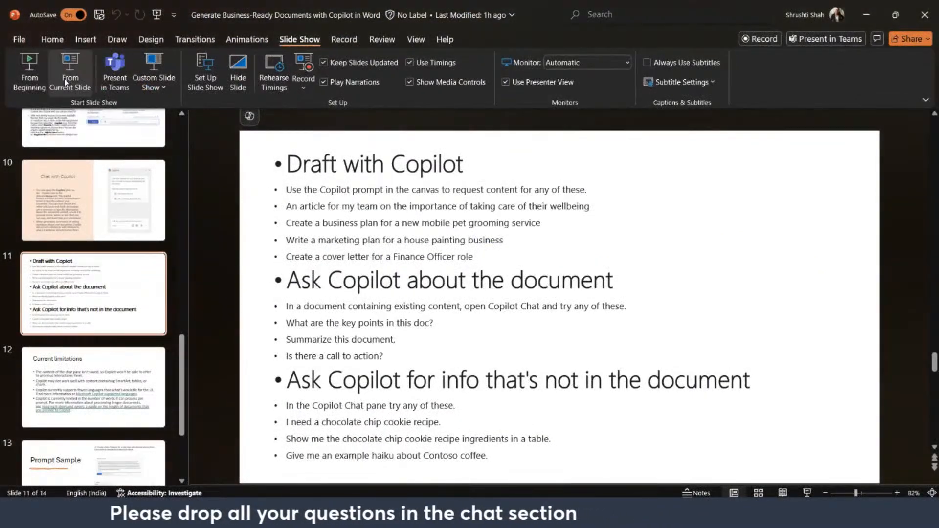
click(65, 83)
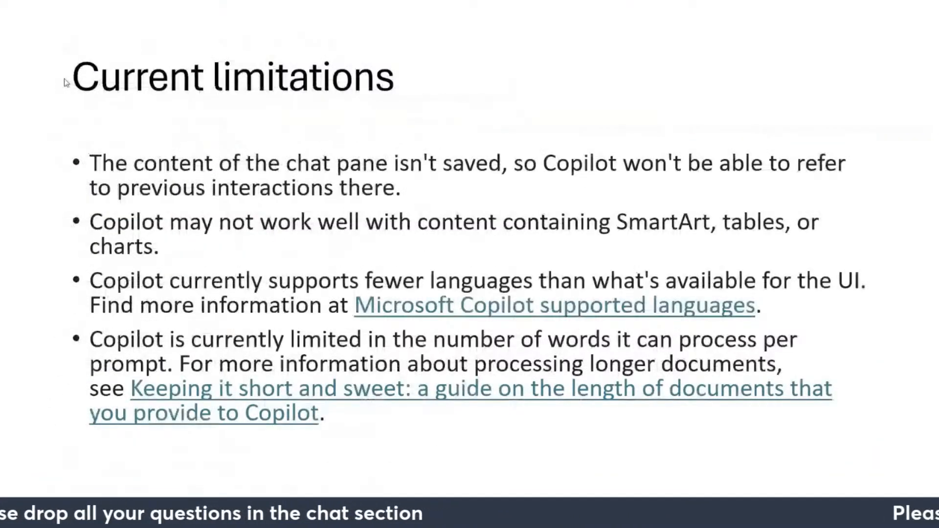